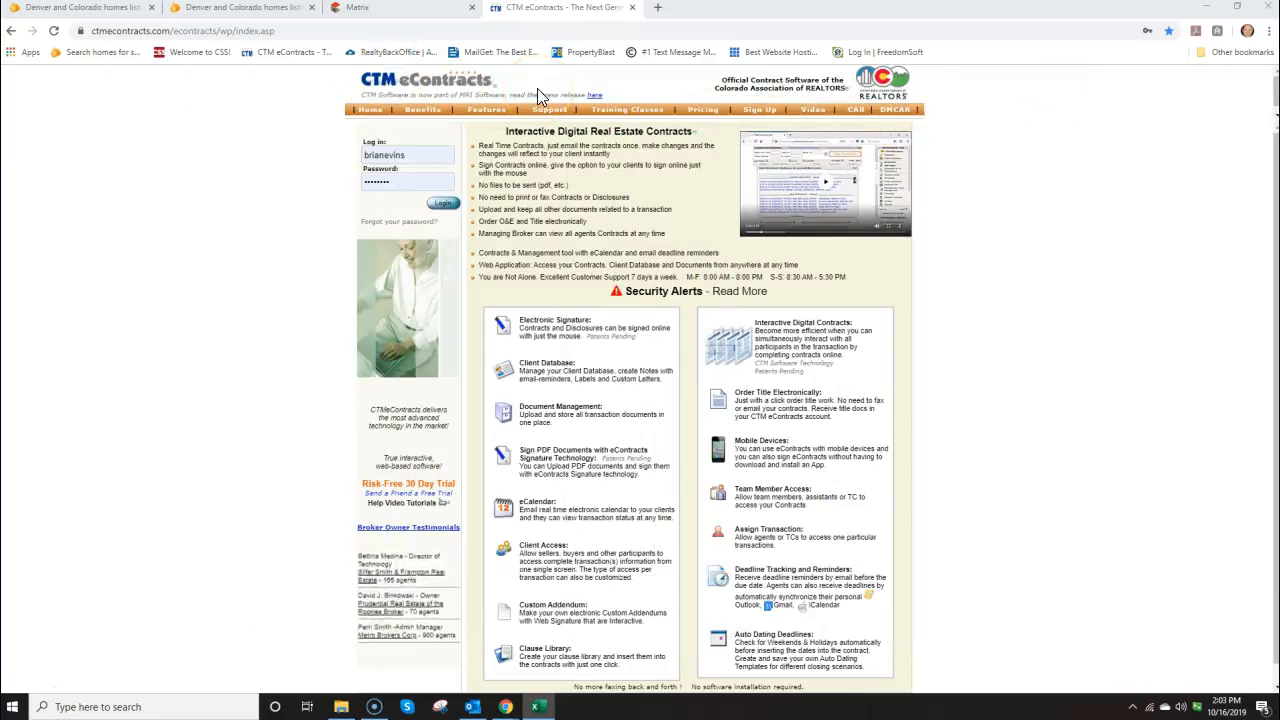
# Log in to CTM eContracts with the prefilled username and password
pyautogui.click(445, 205)
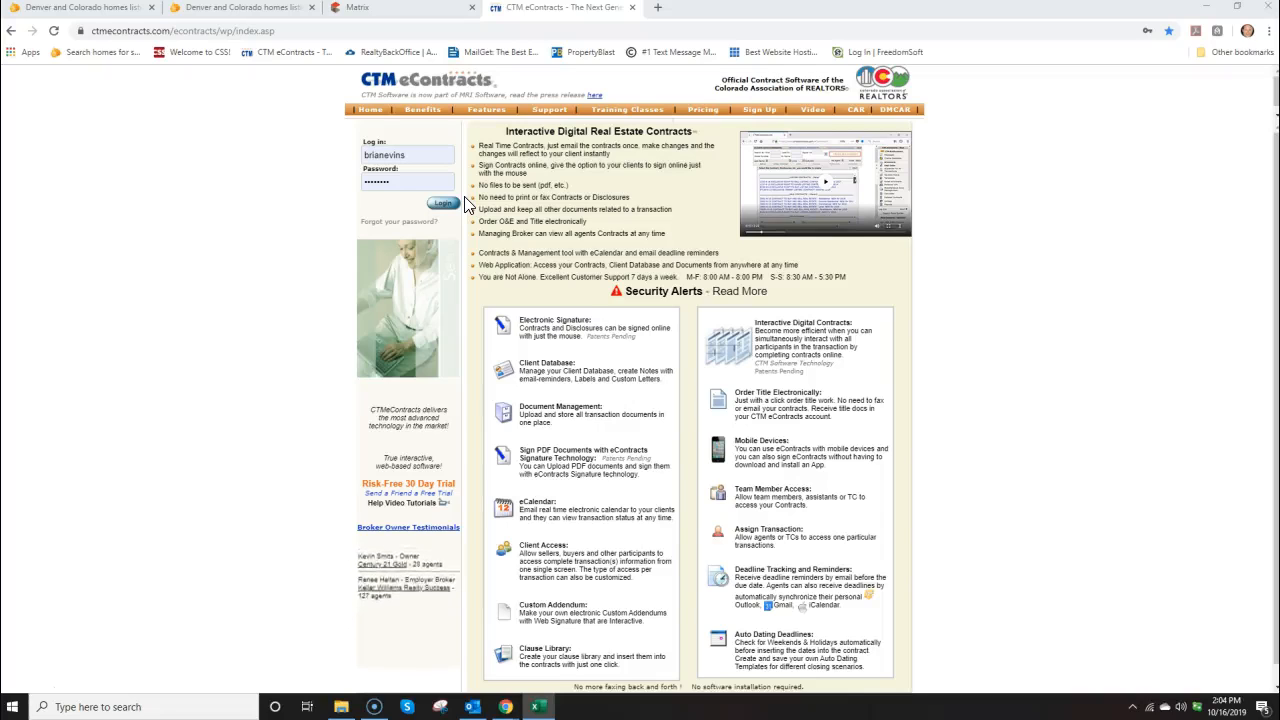
pyautogui.click(445, 204)
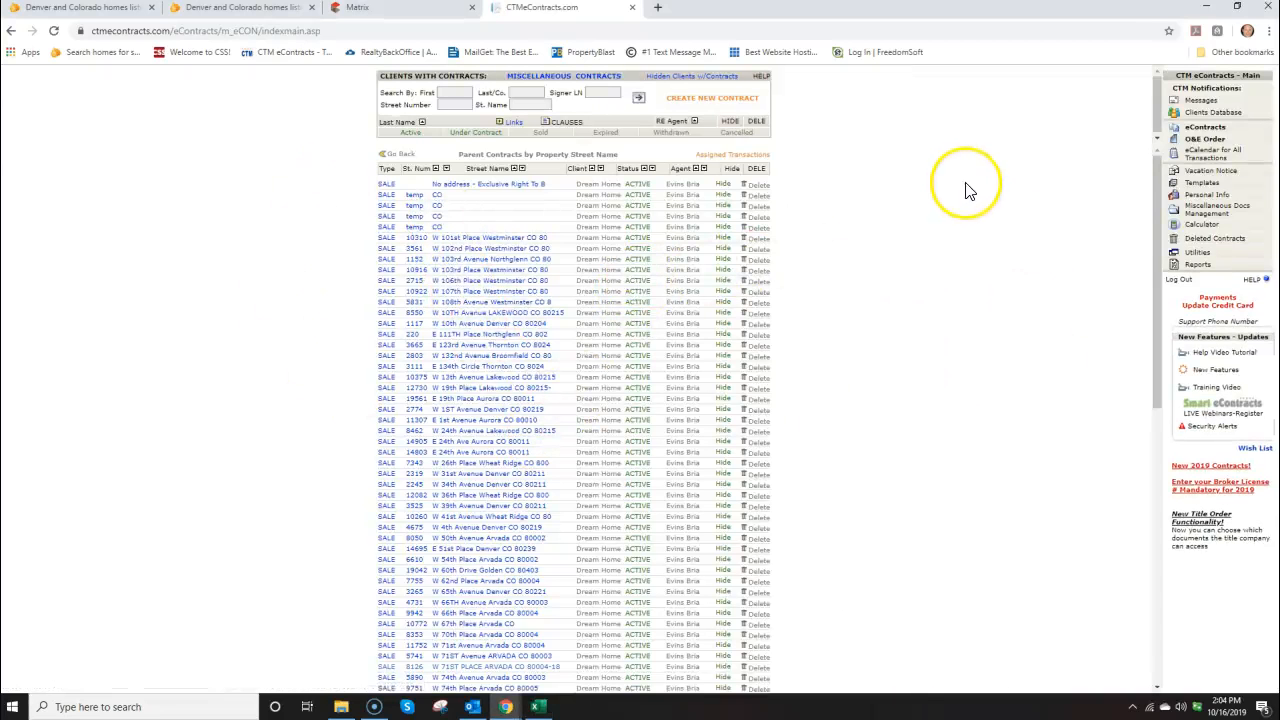
# Create a blank CBS1-5-19 Residential Contract to Buy and Sell Real Estate
pyautogui.click(716, 100)
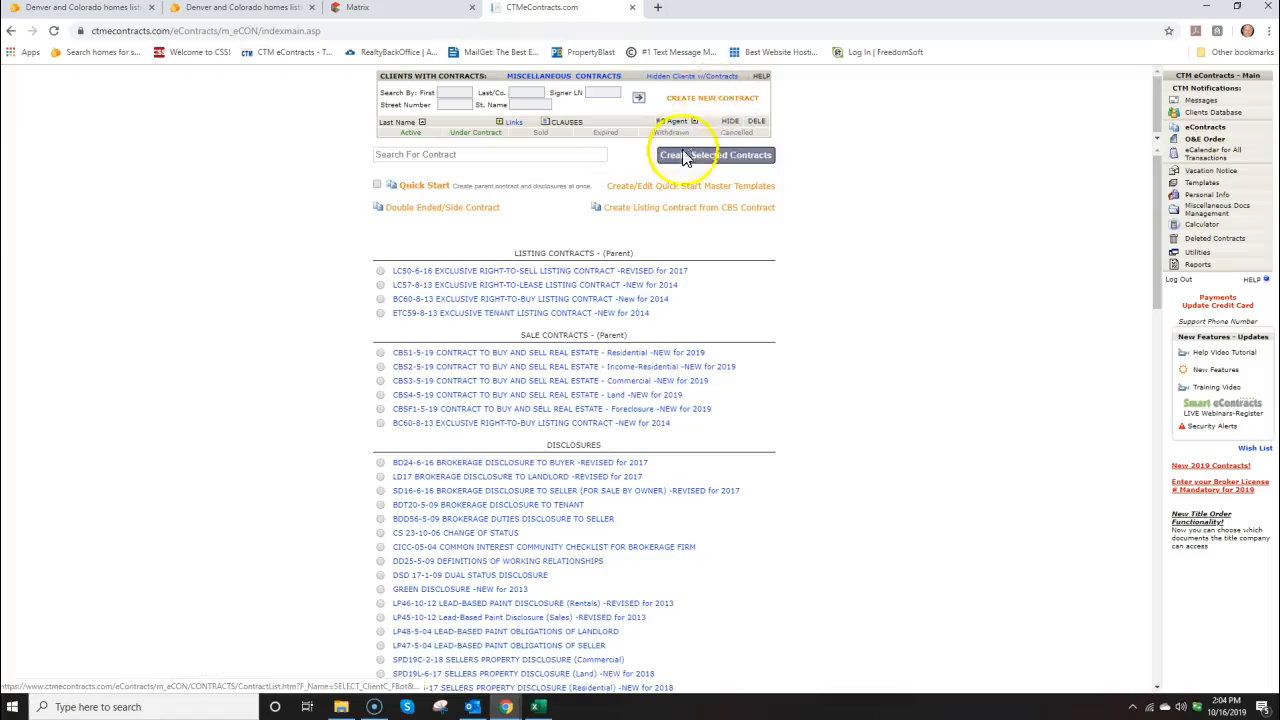
pyautogui.click(553, 358)
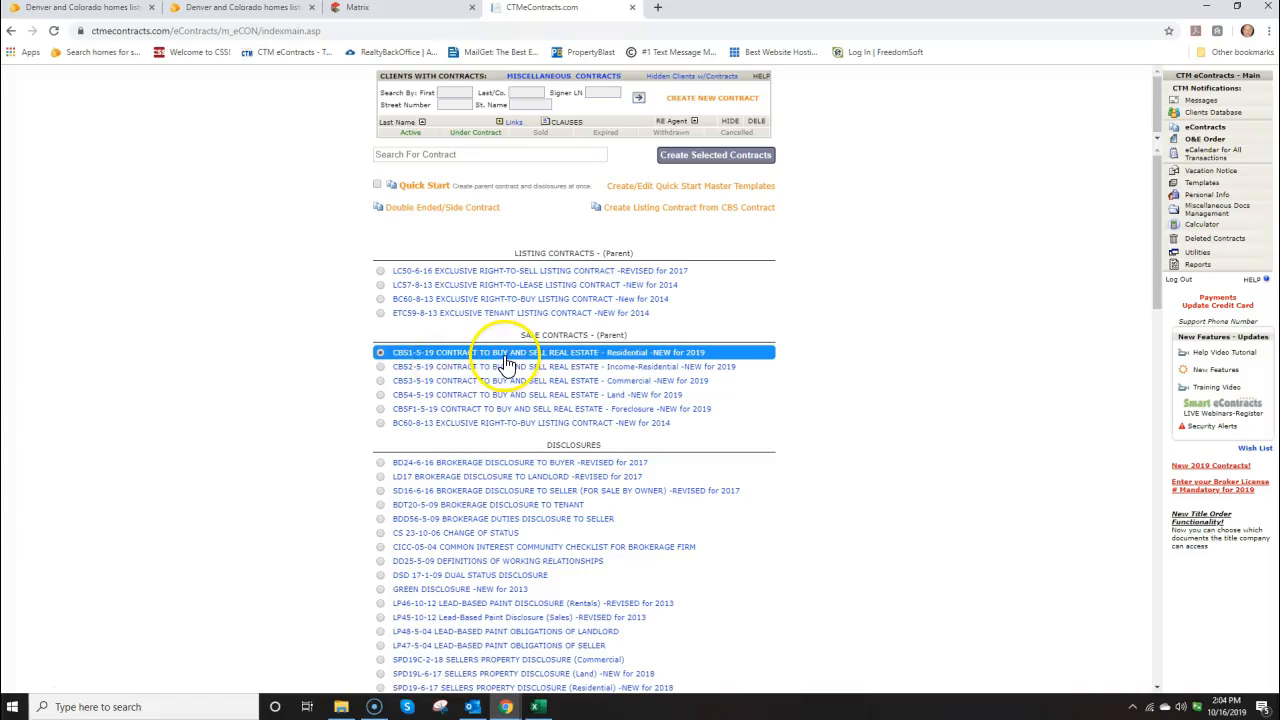
pyautogui.click(710, 160)
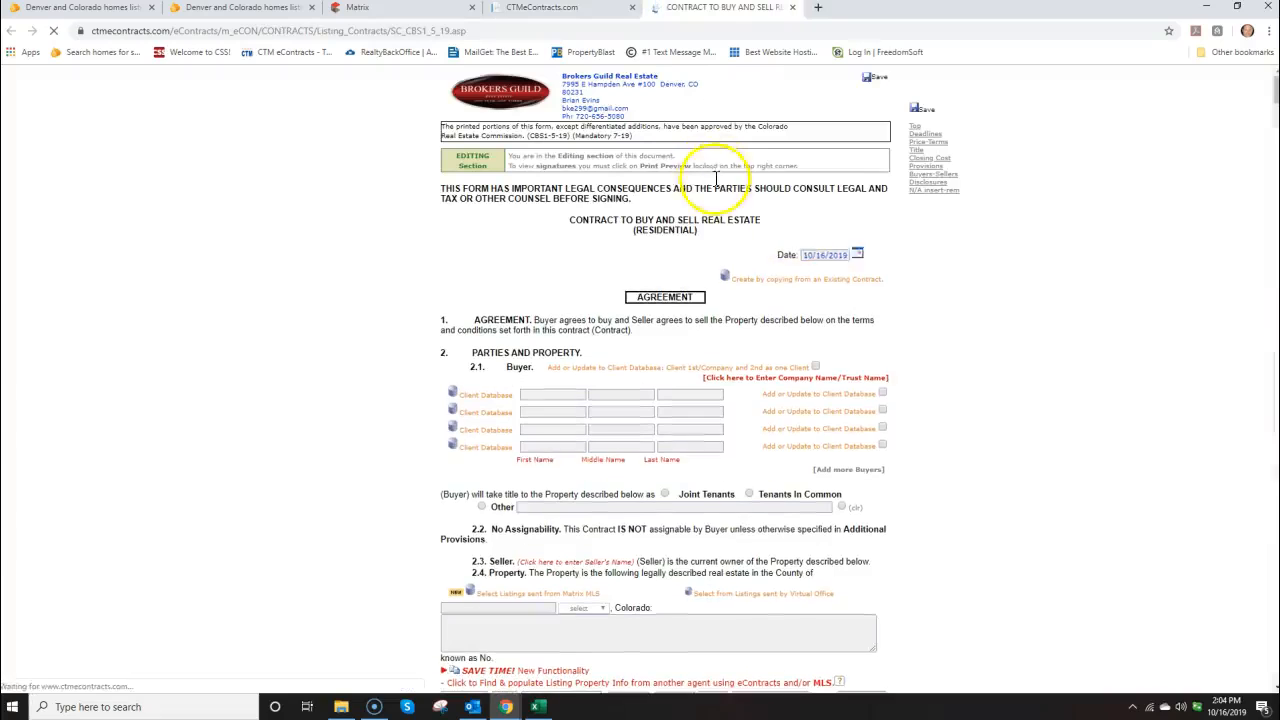
# Copy the buyer Dream Home Builders, LLC details from the existing 'temp' contract
pyautogui.click(771, 288)
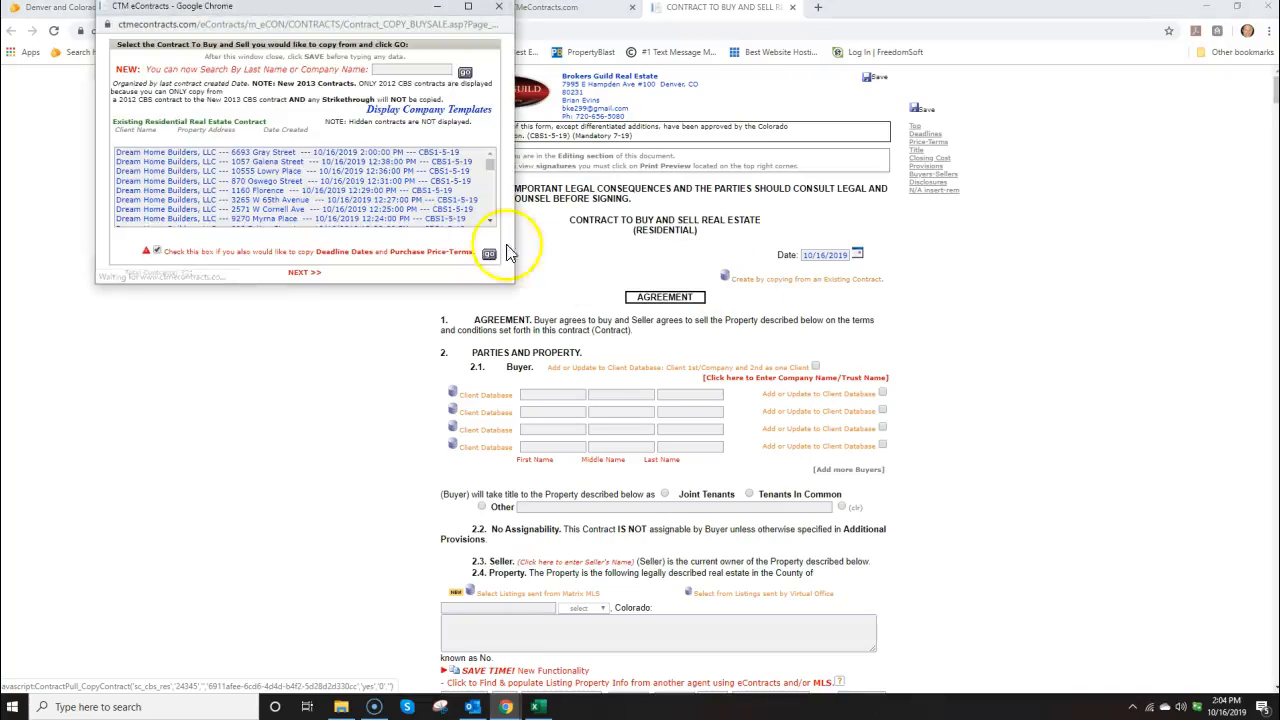
pyautogui.click(490, 221)
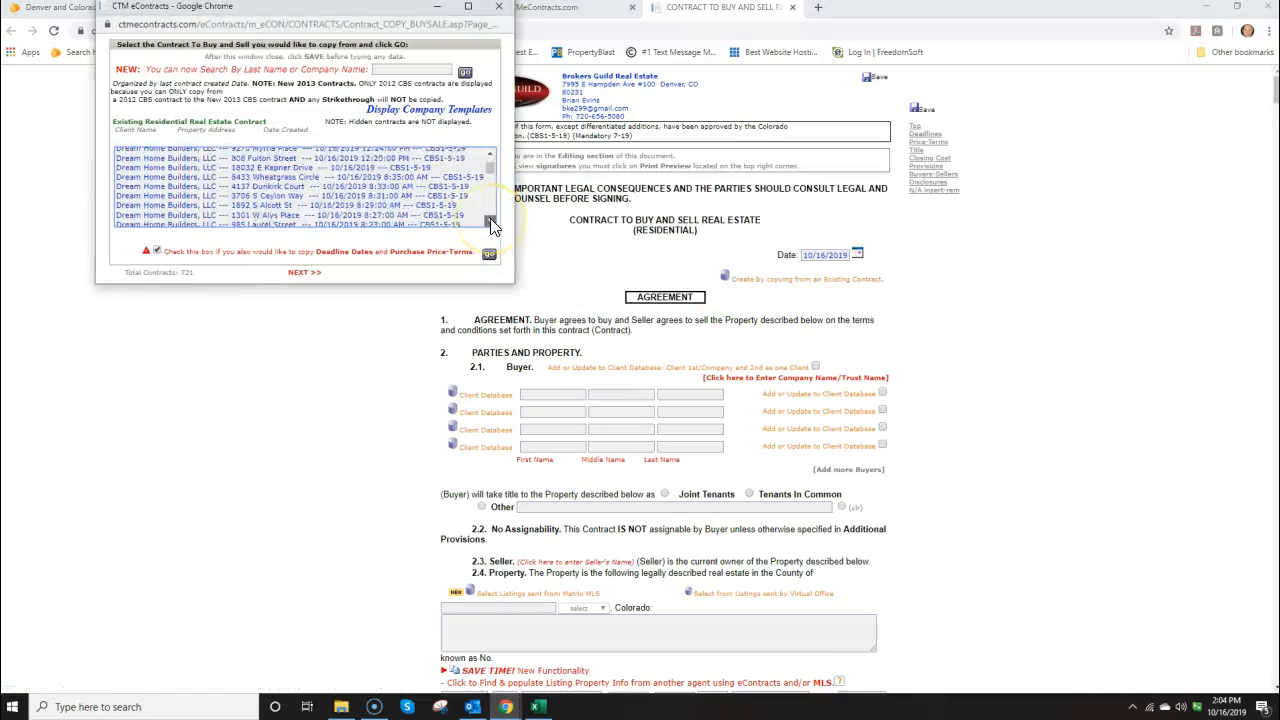
pyautogui.click(490, 221)
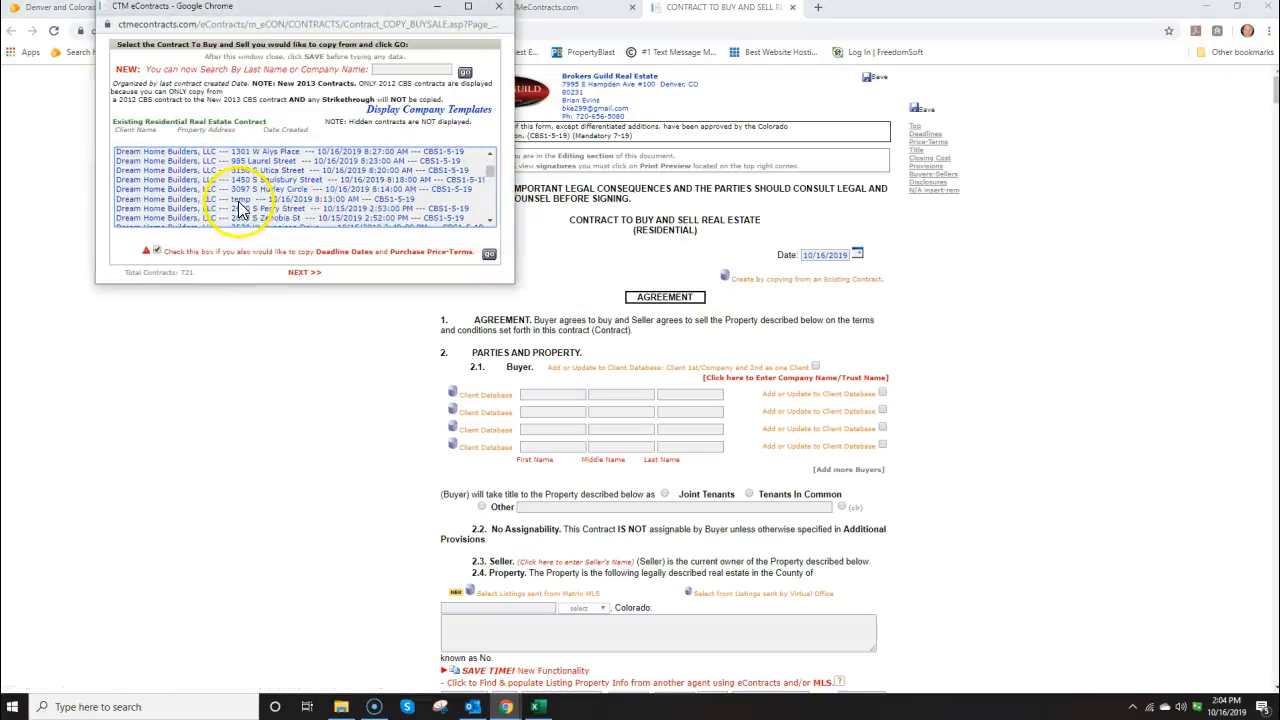
pyautogui.click(240, 199)
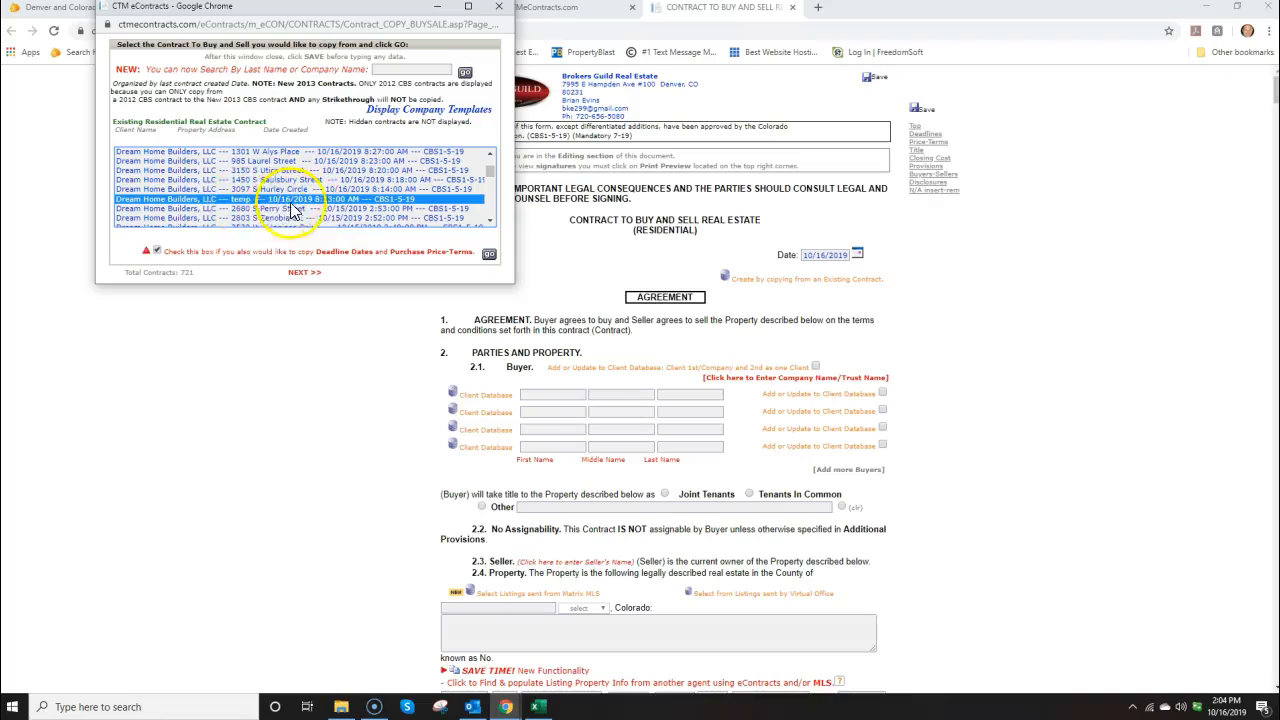
pyautogui.click(489, 255)
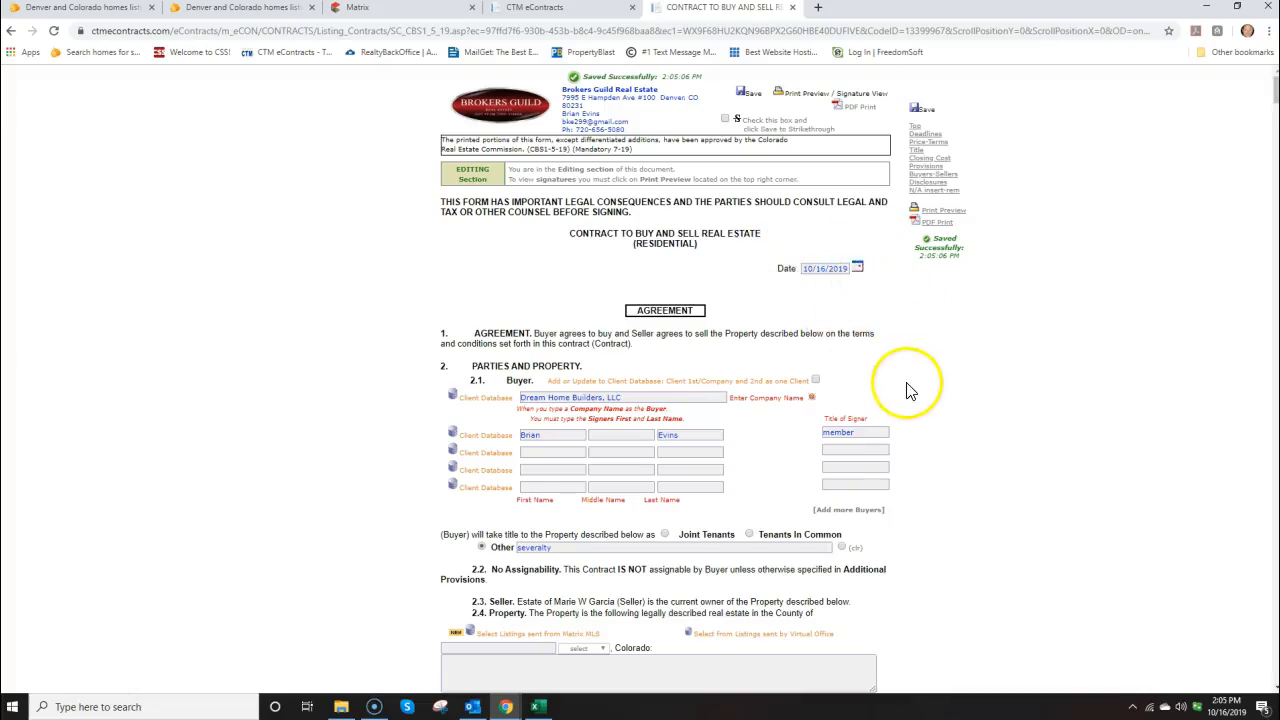
pyautogui.scroll(-15, 908, 391)
pyautogui.scroll(-2, 908, 391)
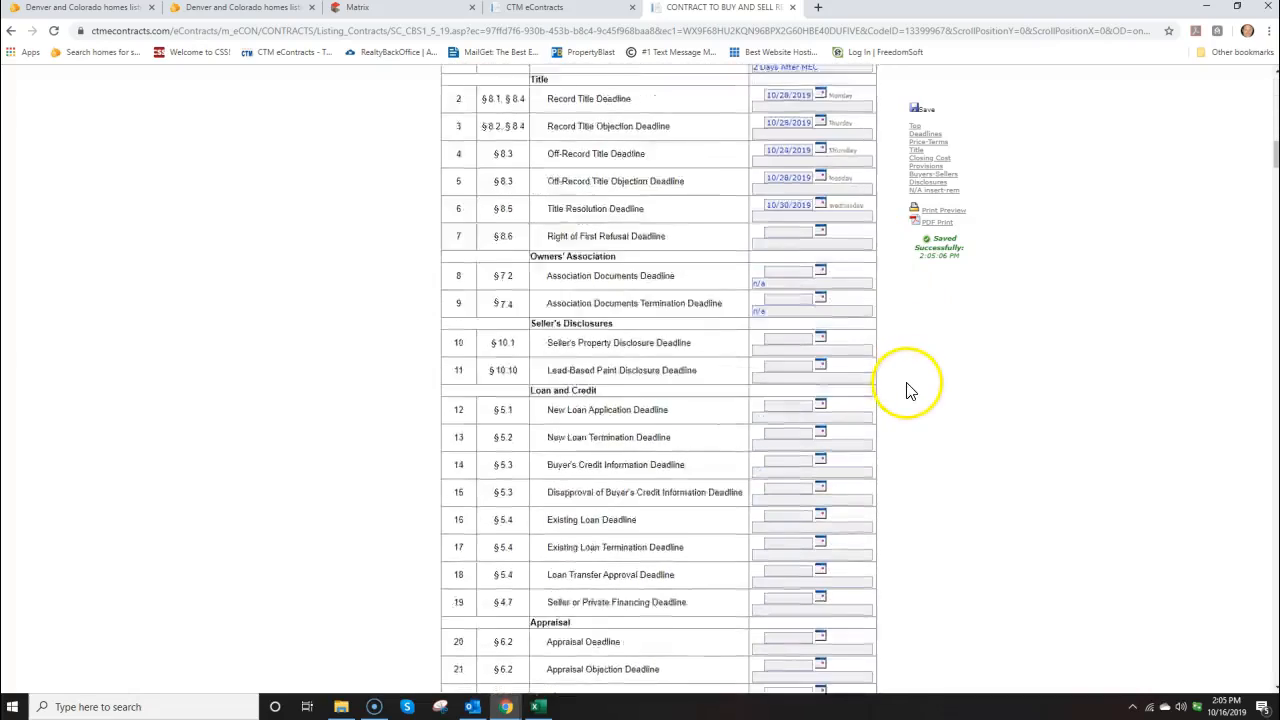
pyautogui.scroll(2, 904, 378)
pyautogui.scroll(-4, 885, 405)
pyautogui.scroll(-3, 893, 416)
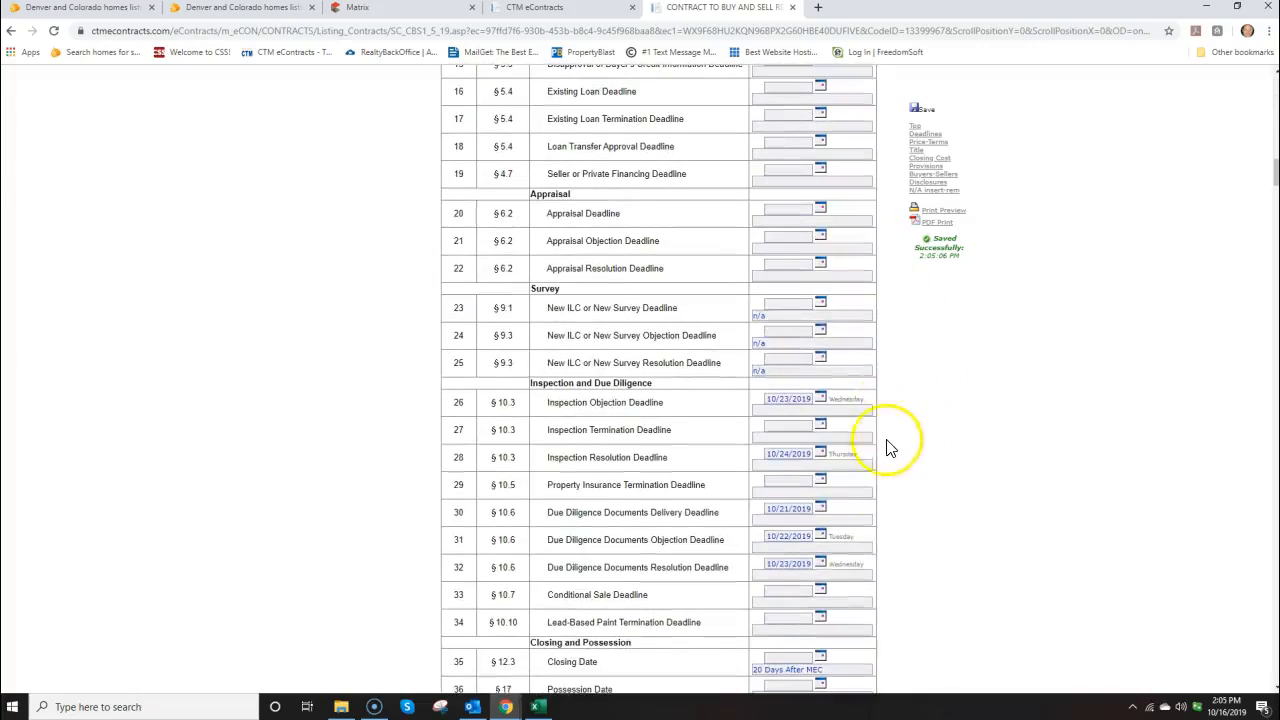
pyautogui.scroll(18, 912, 520)
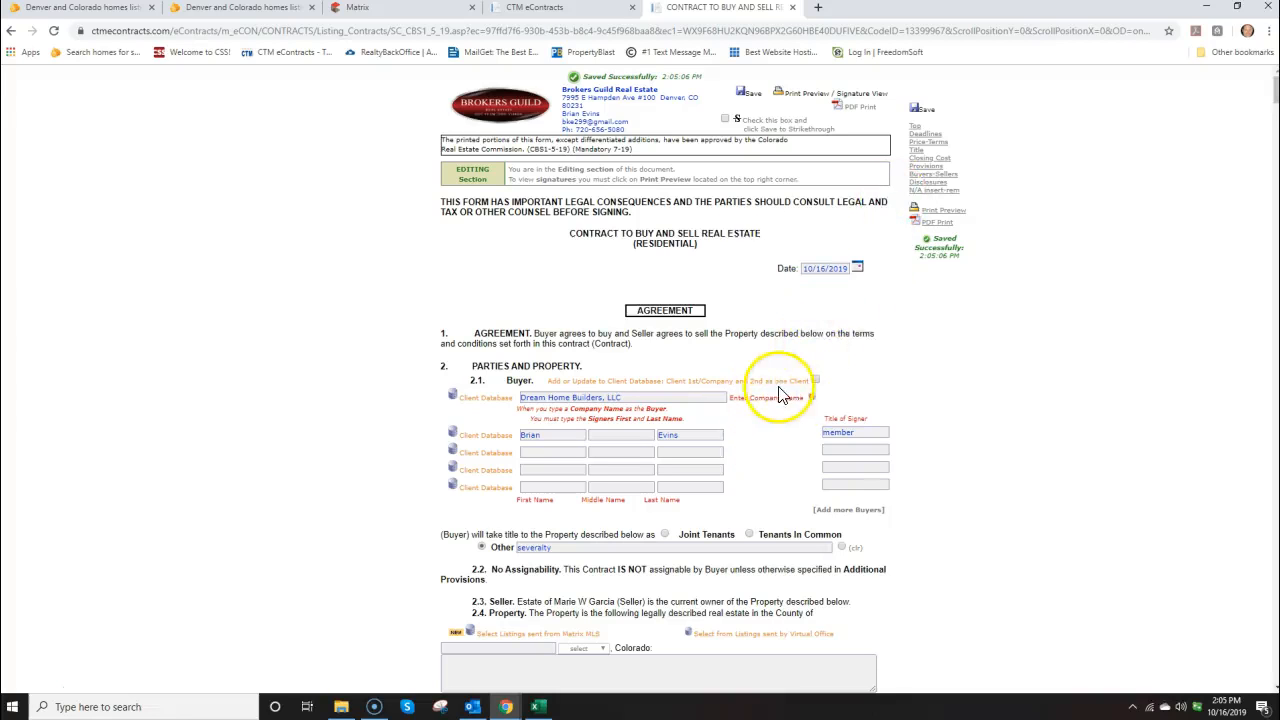
pyautogui.scroll(-2, 650, 540)
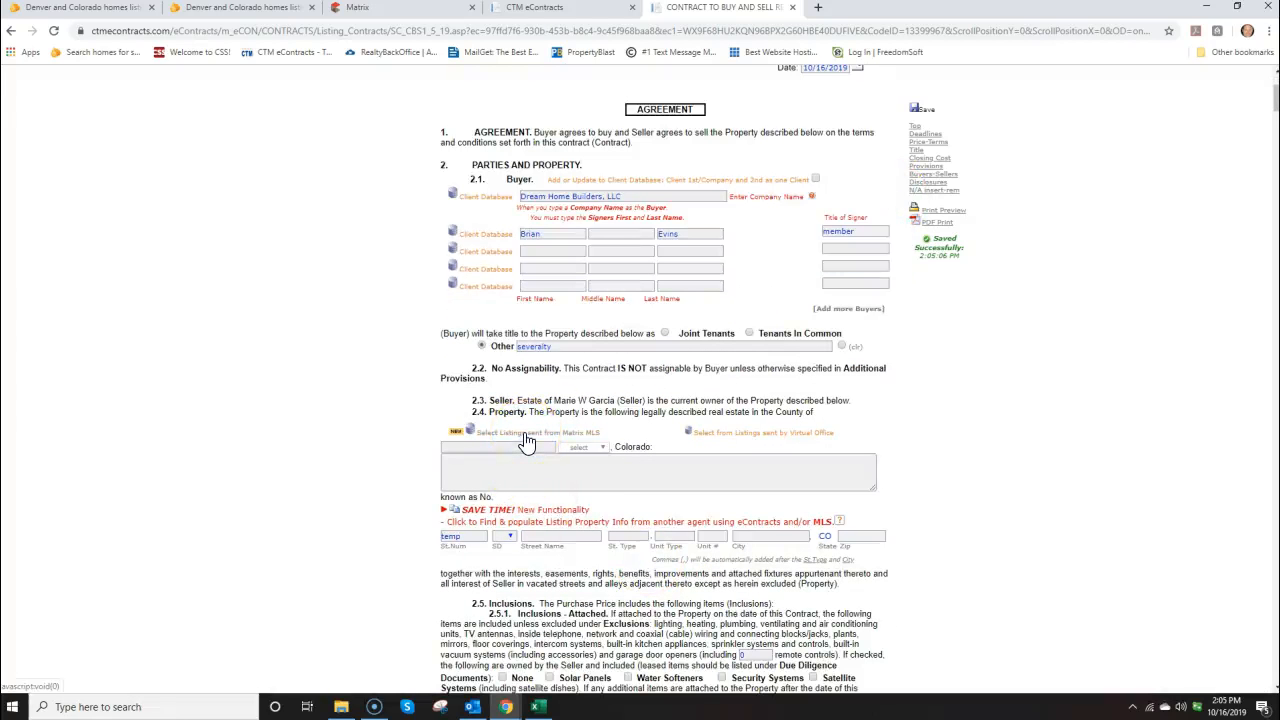
pyautogui.click(524, 434)
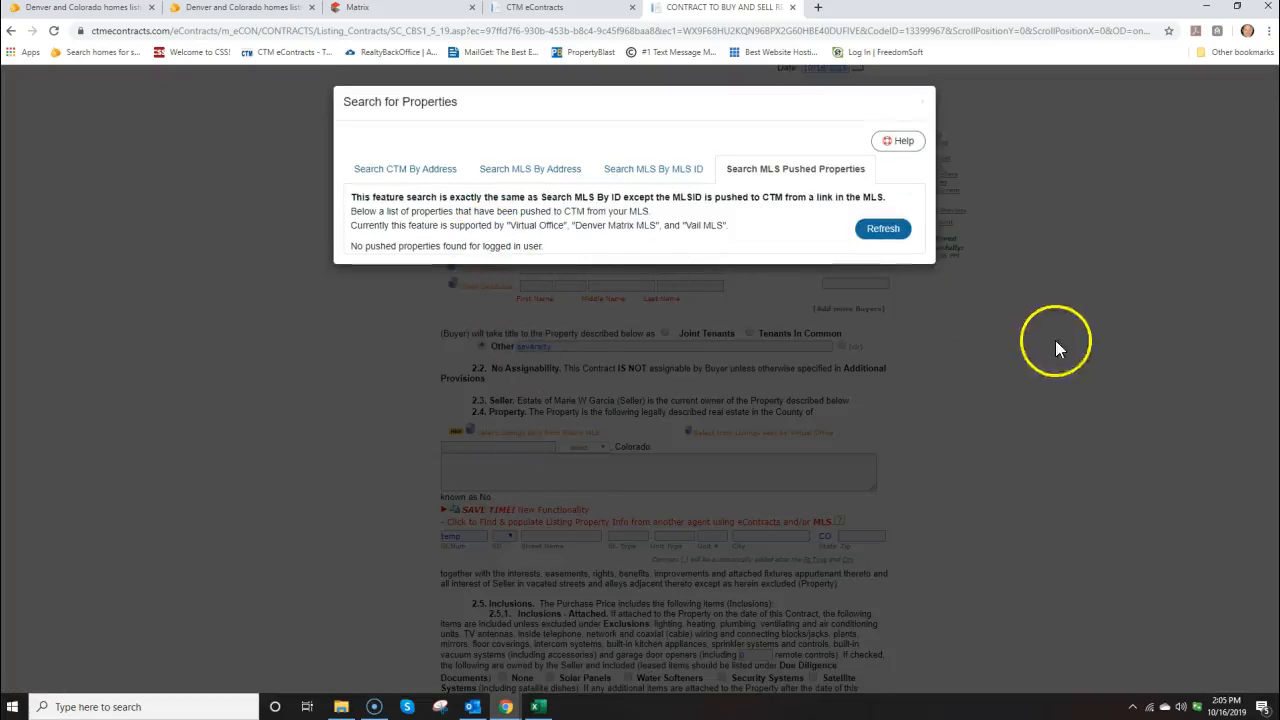
pyautogui.click(397, 176)
pyautogui.moveTo(394, 218); pyautogui.dragTo(352, 218)
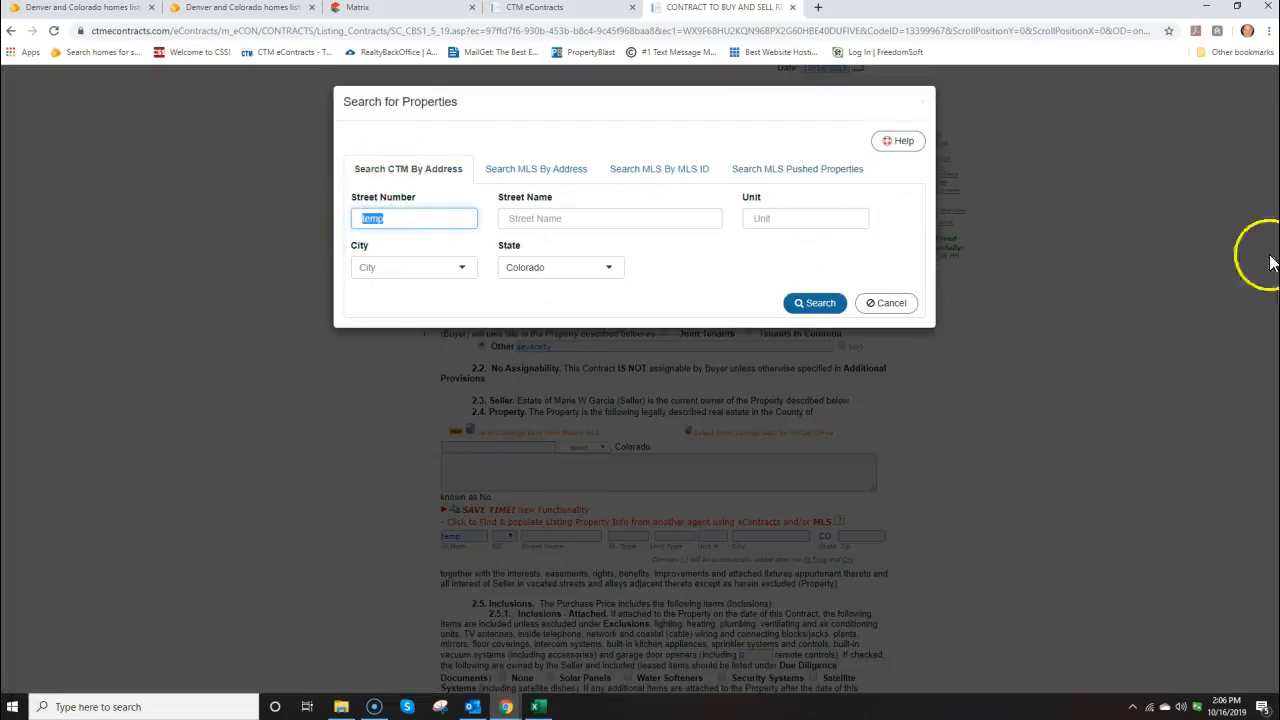
pyautogui.moveTo(1279, 100); pyautogui.dragTo(447, 365)
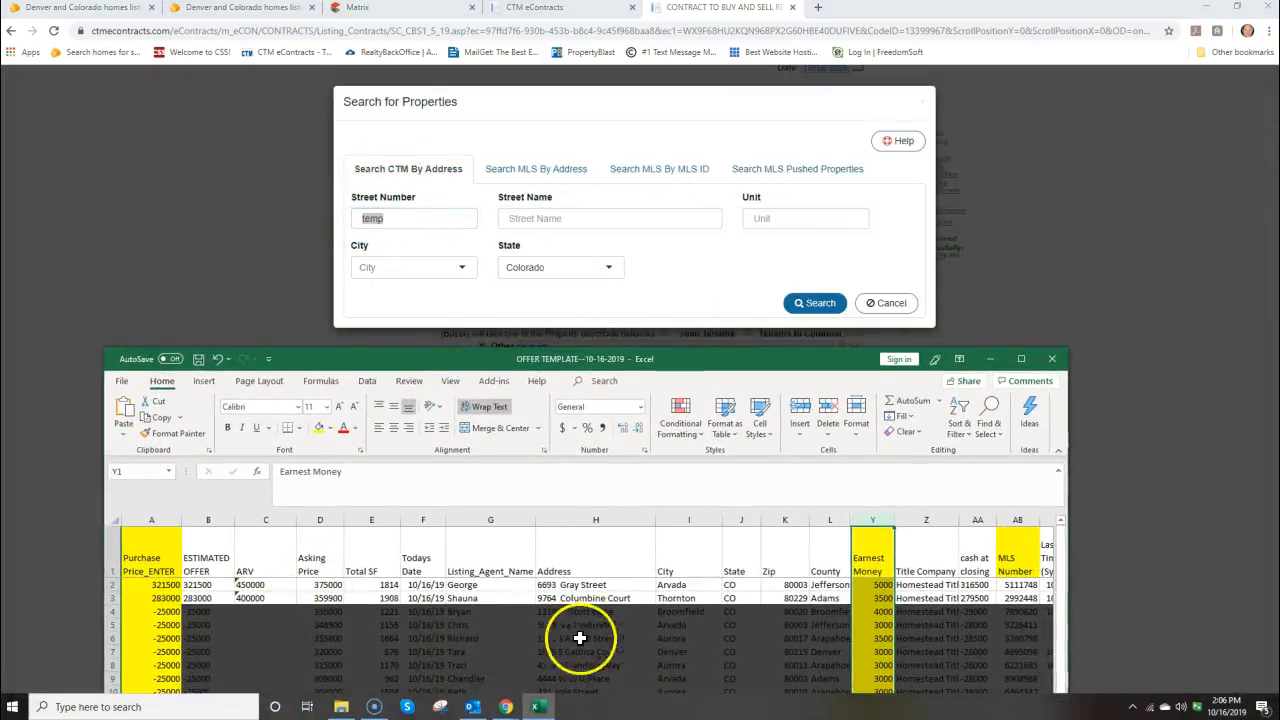
pyautogui.moveTo(1061, 586)
pyautogui.mouseDown()
pyautogui.moveTo(1062, 599)
pyautogui.moveTo(1059, 574)
pyautogui.moveTo(1061, 592)
pyautogui.mouseUp()
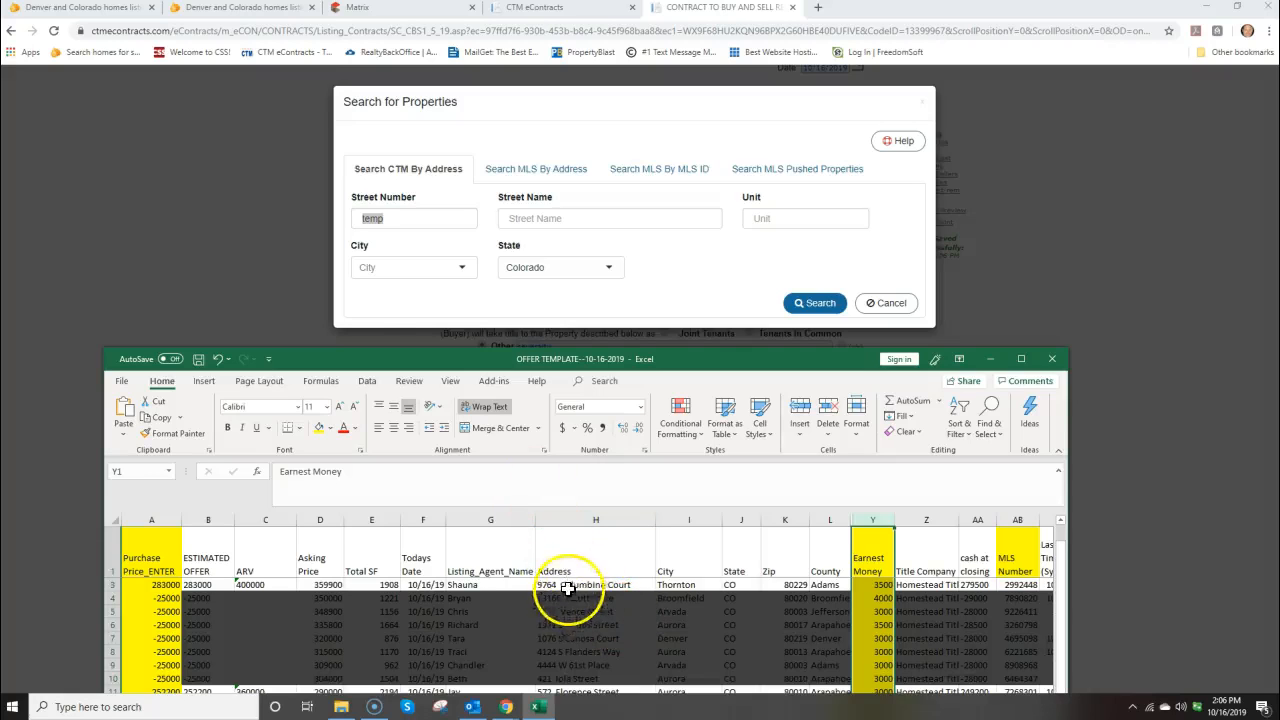
pyautogui.moveTo(382, 218); pyautogui.dragTo(359, 218)
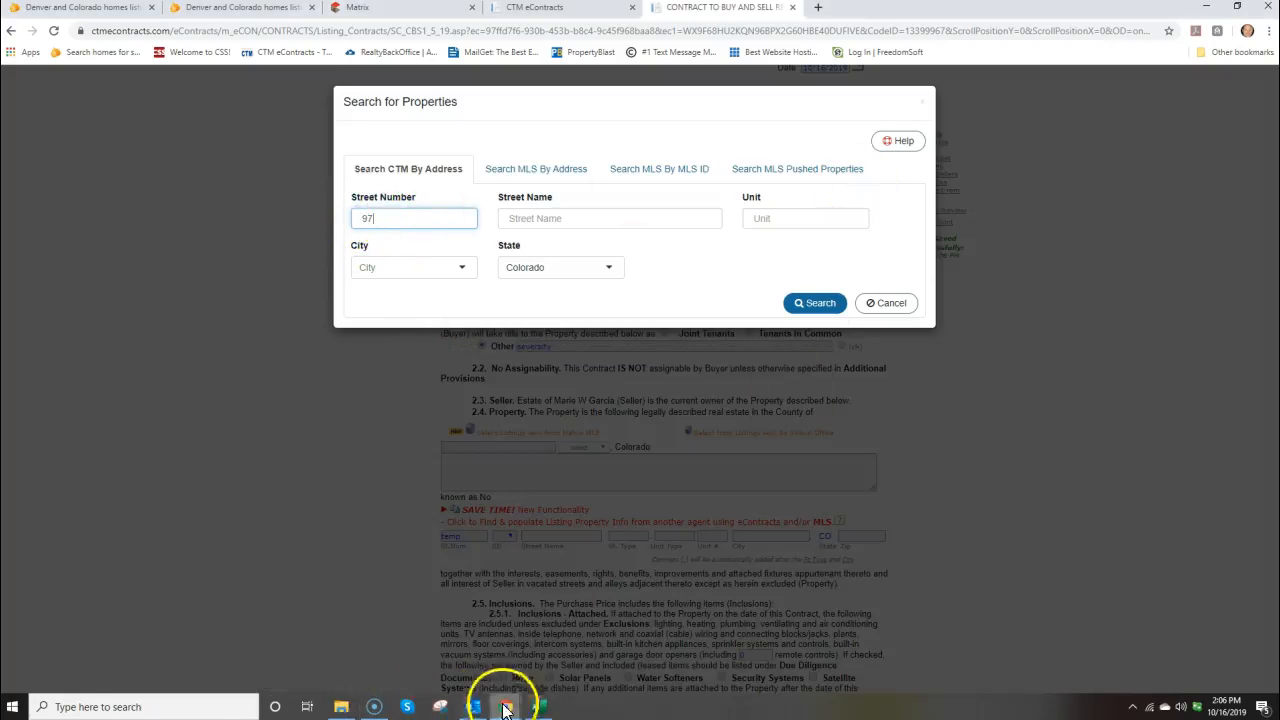
pyautogui.click(536, 706)
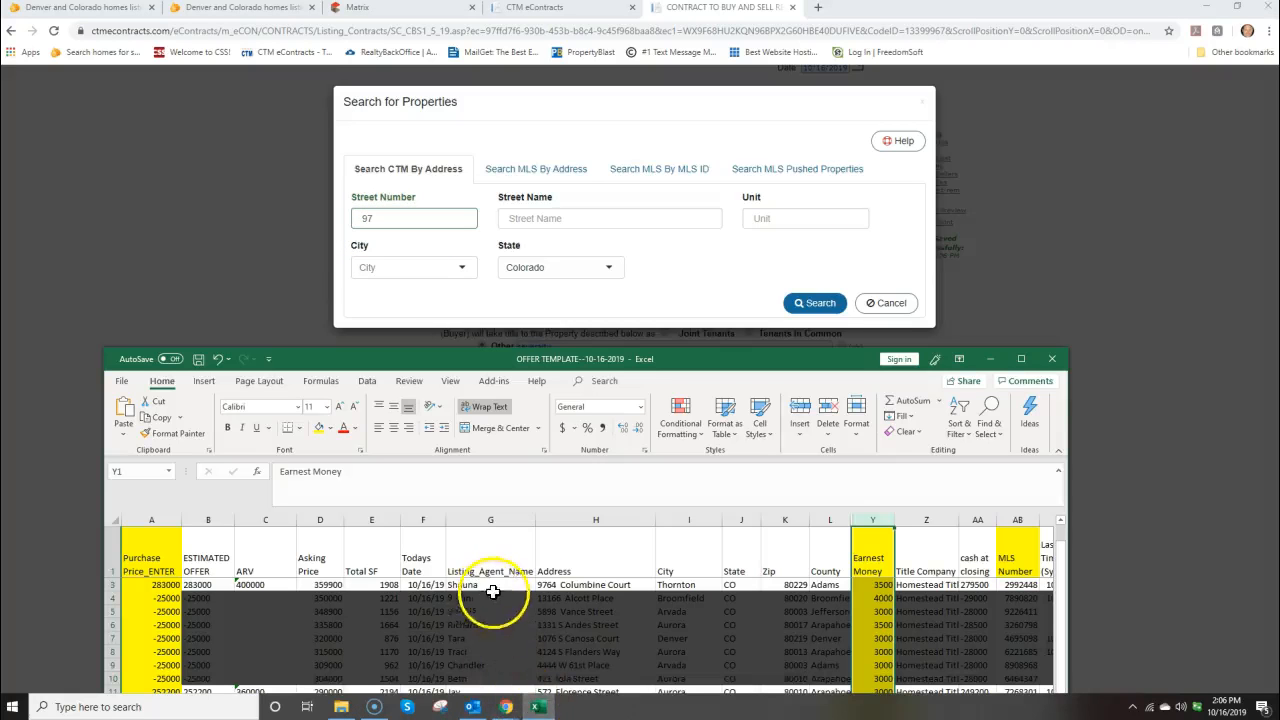
pyautogui.click(380, 219)
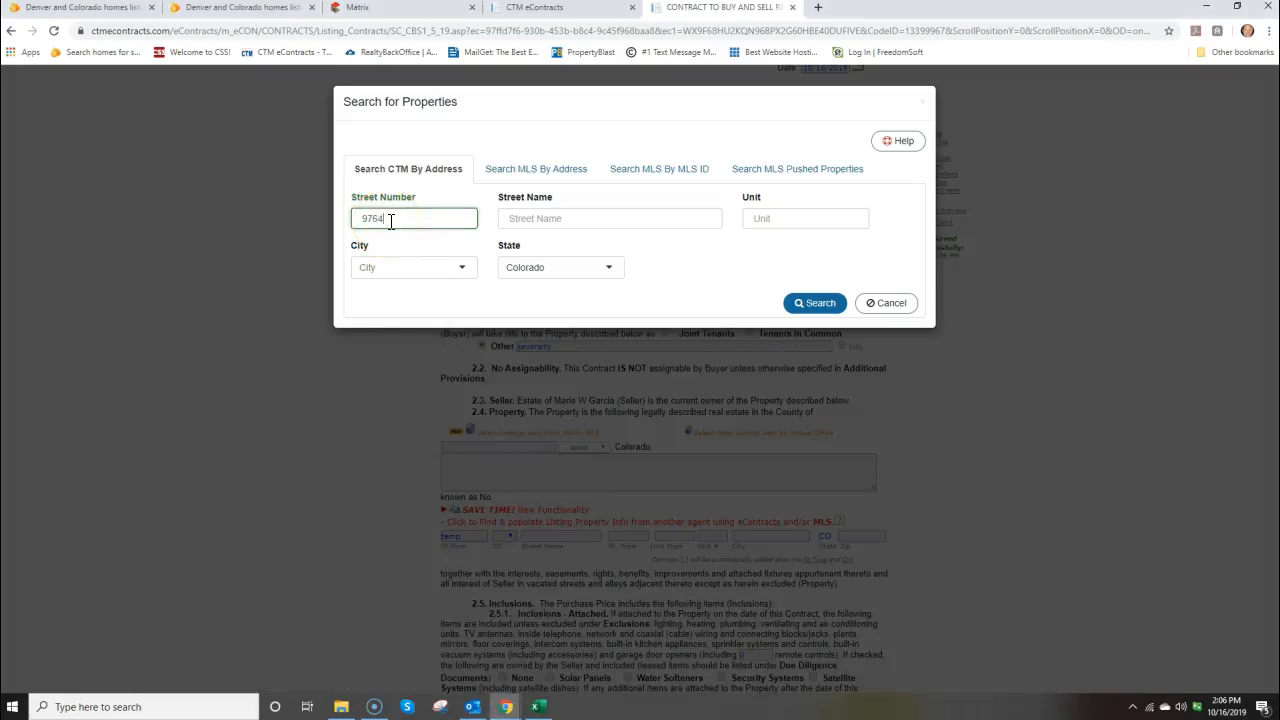
# Check the offer spreadsheet's street name and begin entering it in Street Name
pyautogui.click(531, 218)
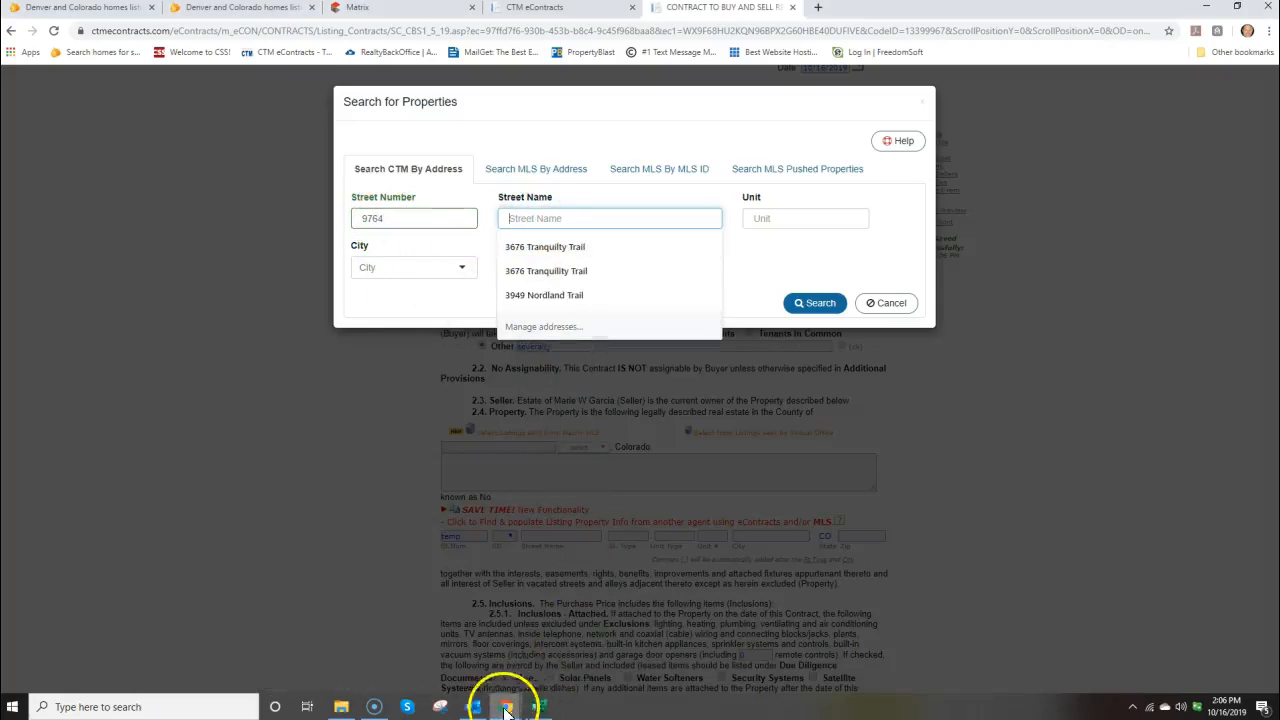
pyautogui.click(540, 707)
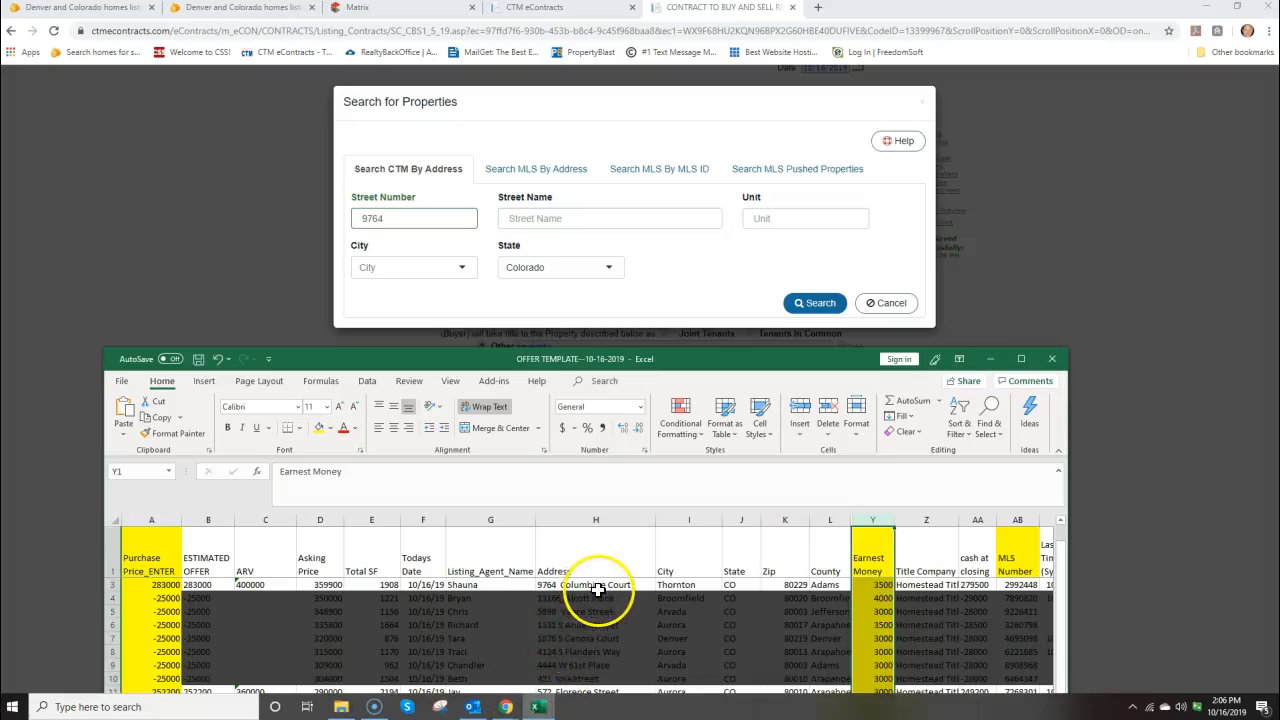
pyautogui.click(531, 218)
pyautogui.moveTo(541, 705)
pyautogui.mouseDown()
pyautogui.moveTo(666, 667)
pyautogui.moveTo(785, 704)
pyautogui.moveTo(547, 714)
pyautogui.mouseUp()
pyautogui.click(547, 714)
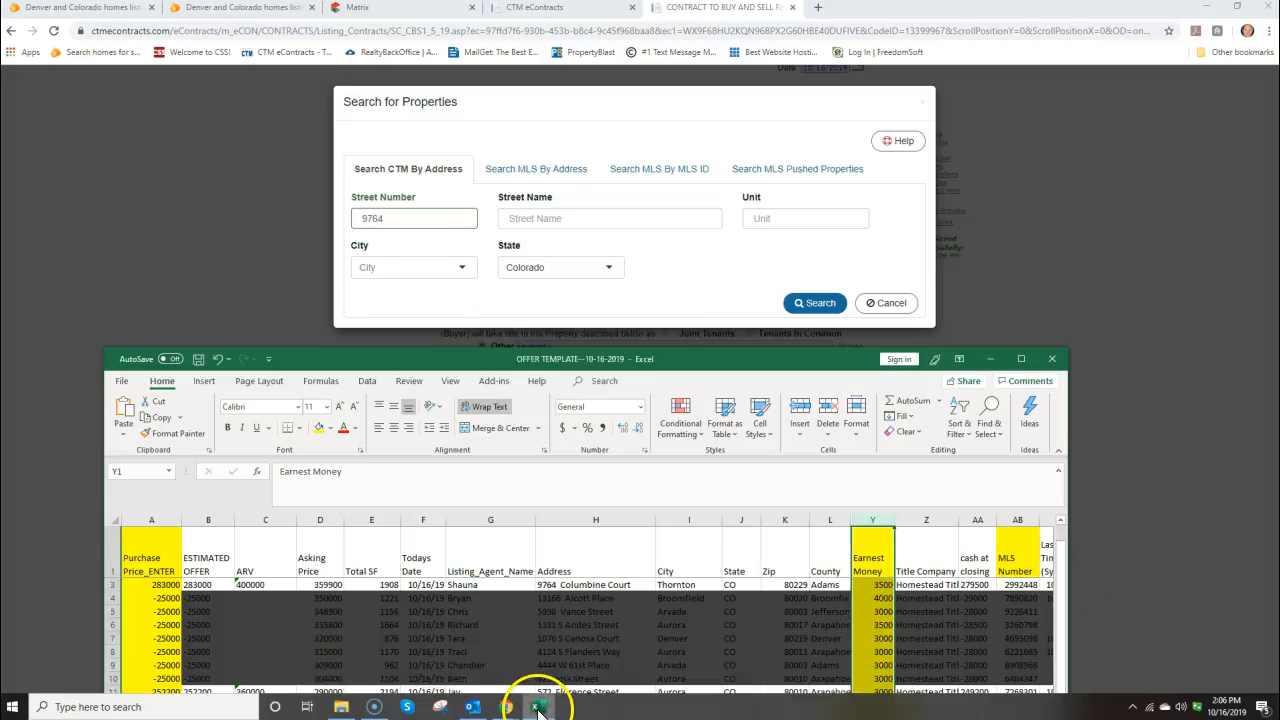
pyautogui.moveTo(554, 359); pyautogui.dragTo(1279, 300)
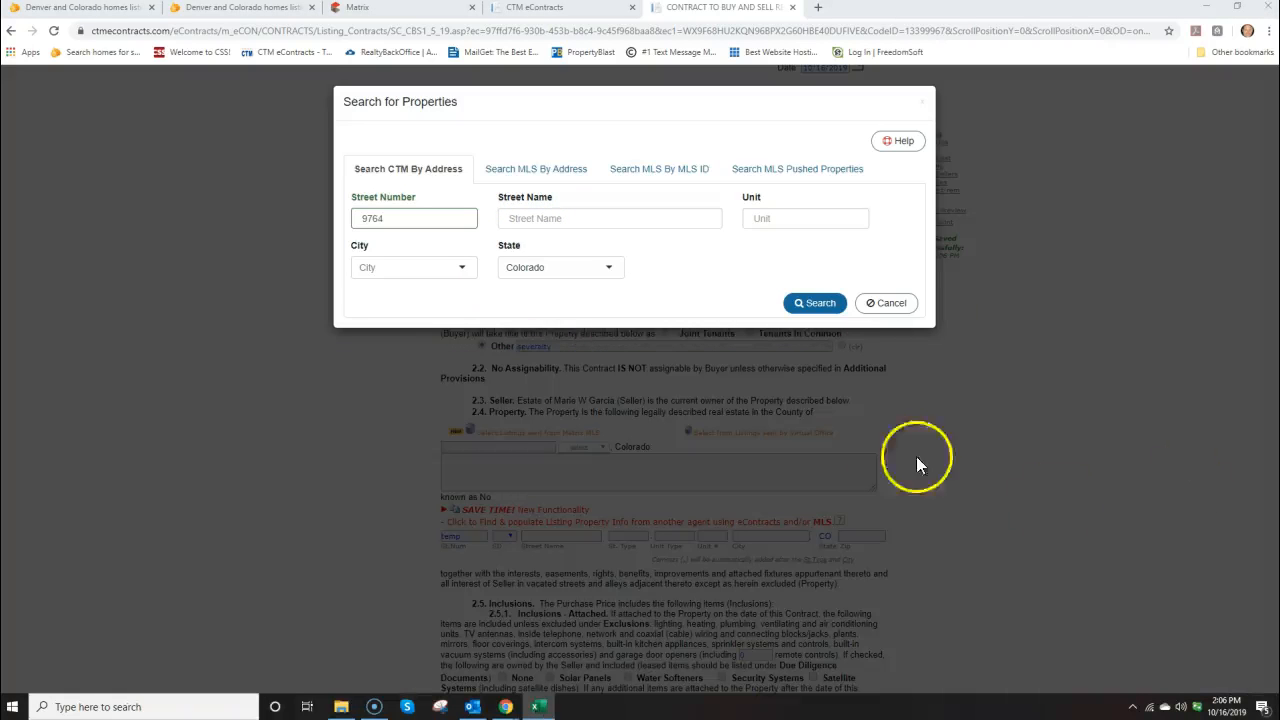
pyautogui.click(555, 219)
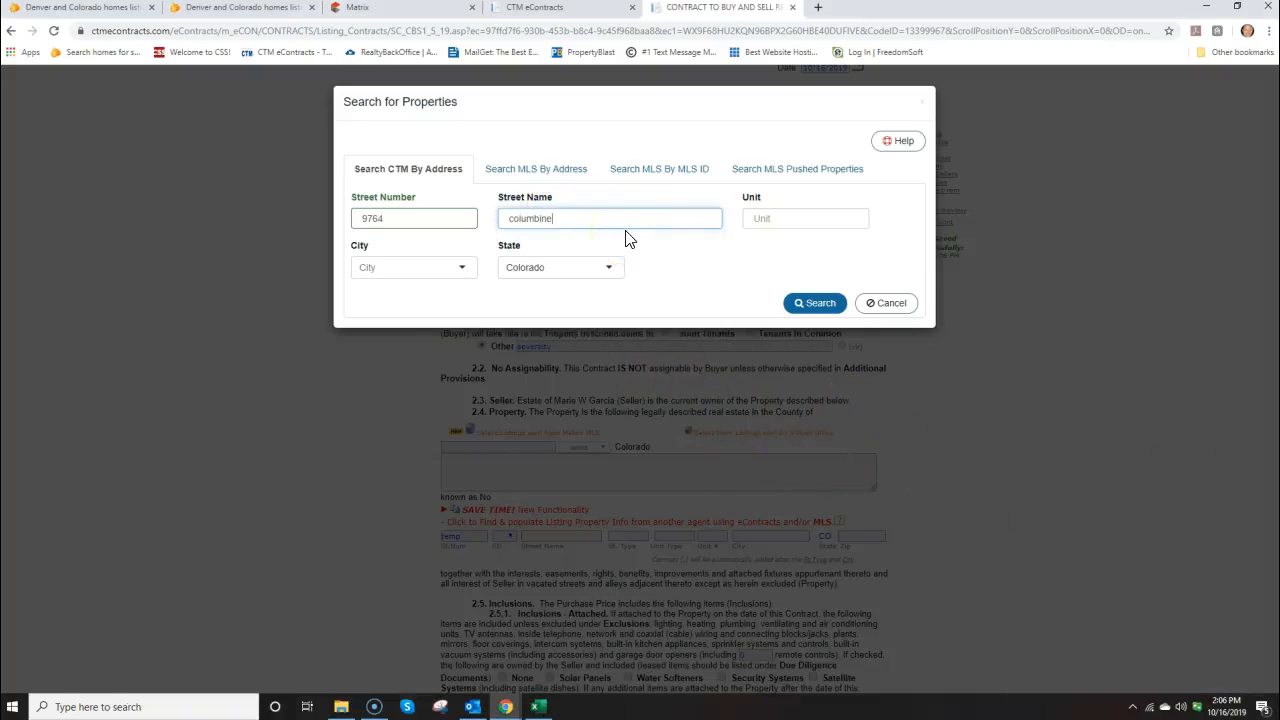
pyautogui.click(386, 270)
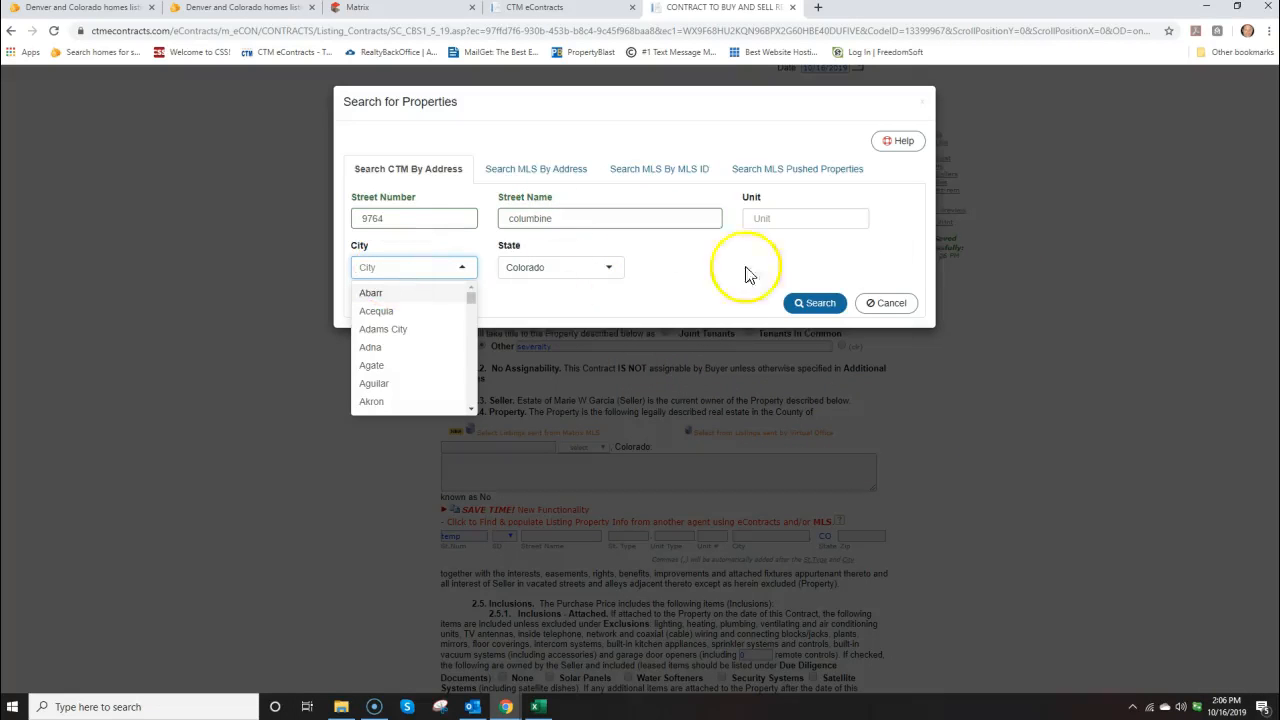
pyautogui.moveTo(1279, 190); pyautogui.dragTo(1162, 242)
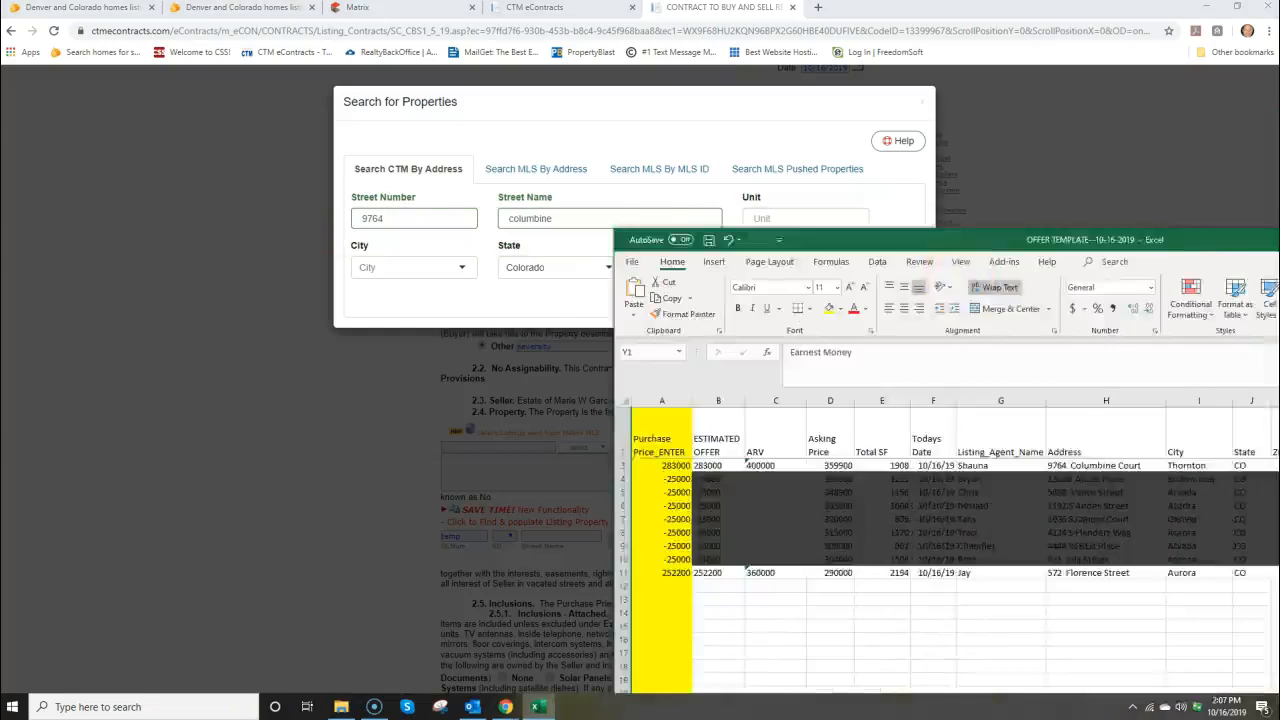
pyautogui.click(388, 268)
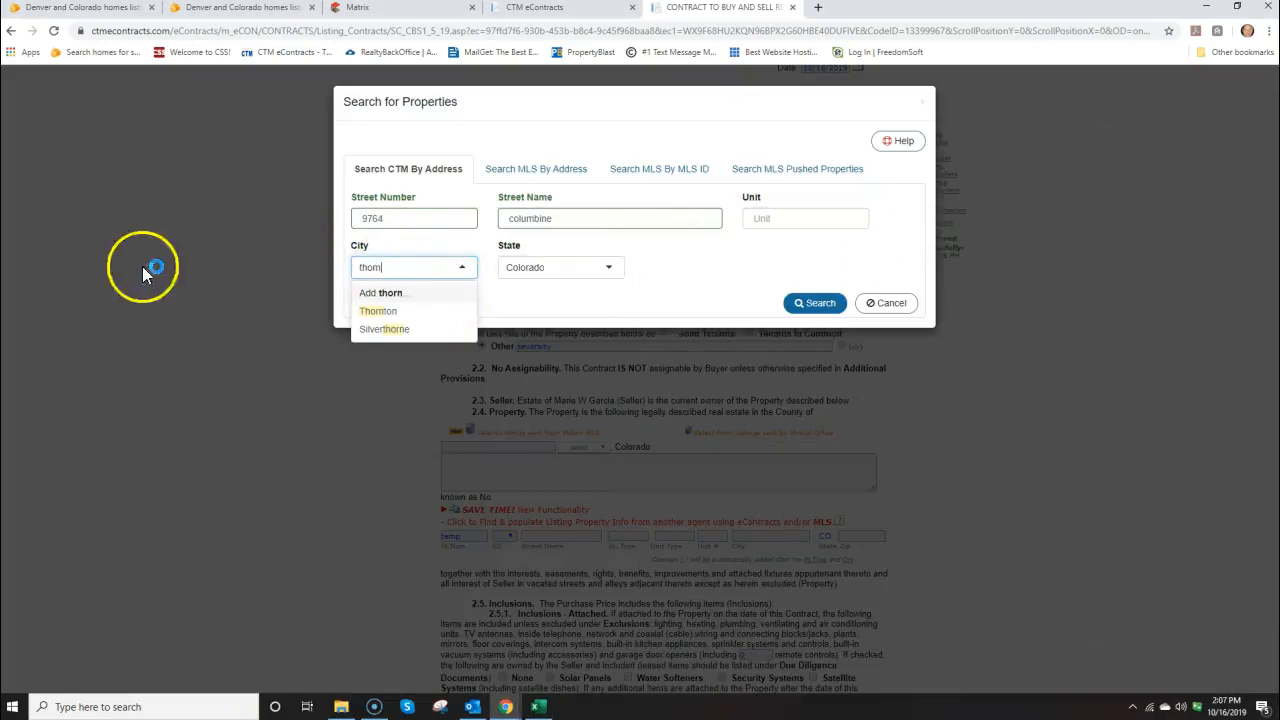
pyautogui.click(378, 311)
pyautogui.click(816, 304)
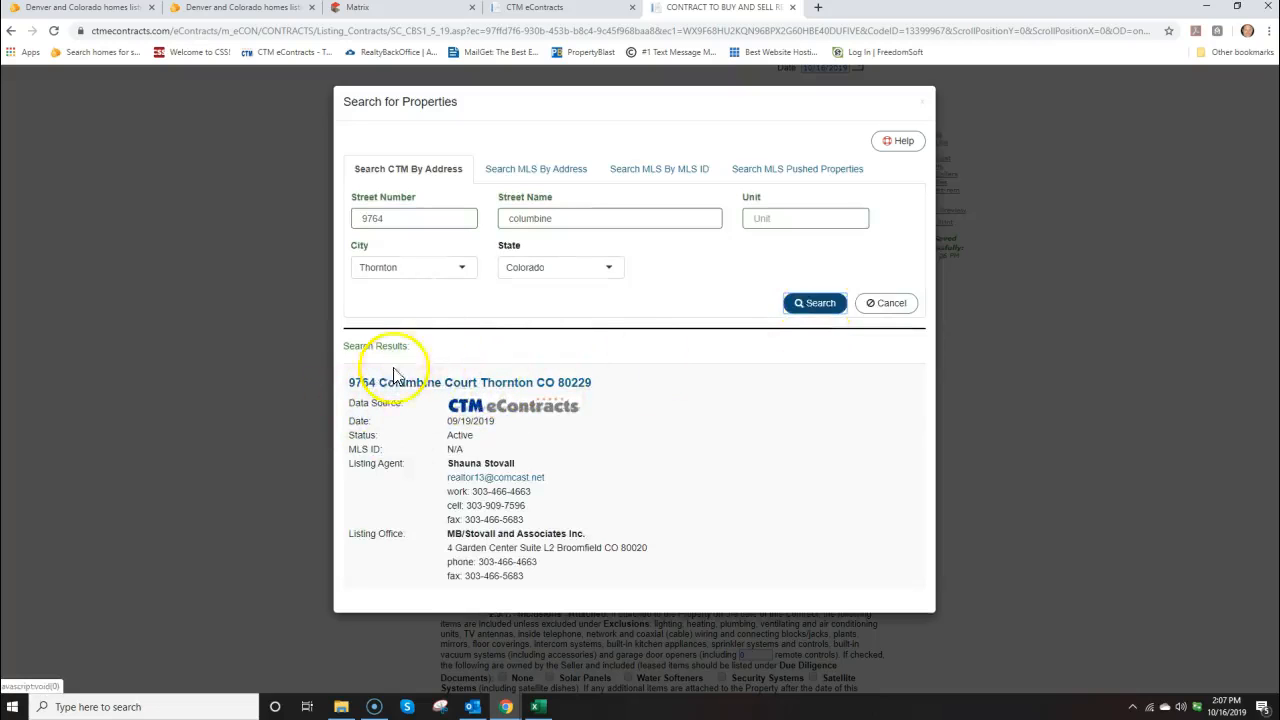
pyautogui.click(428, 390)
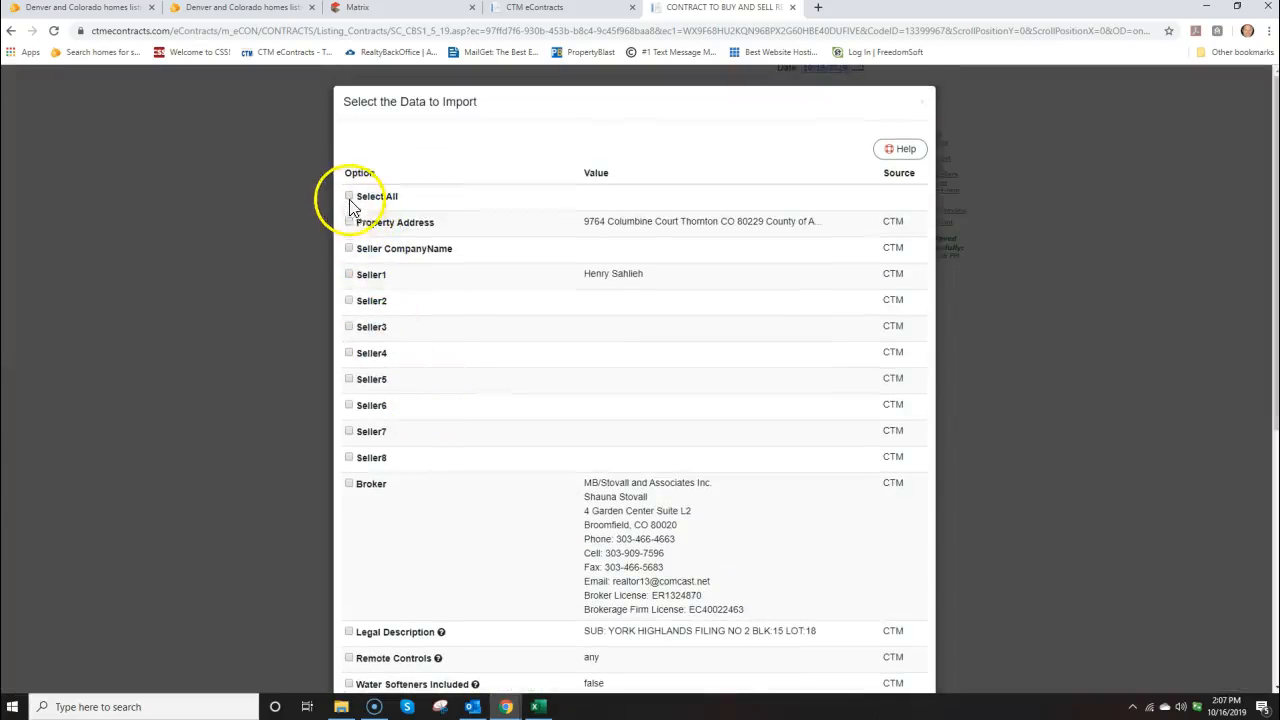
# Import all listing data, including seller, Adams County, legal description and address, into the contract
pyautogui.click(350, 200)
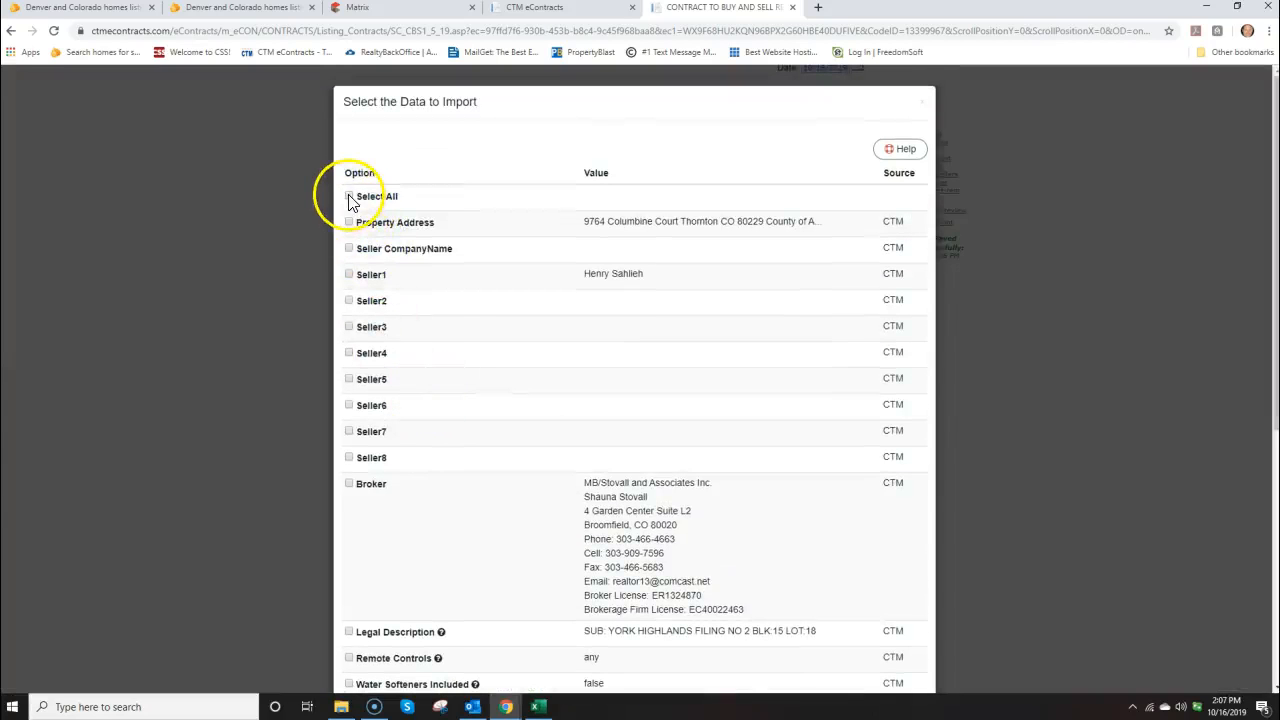
pyautogui.scroll(-4, 672, 340)
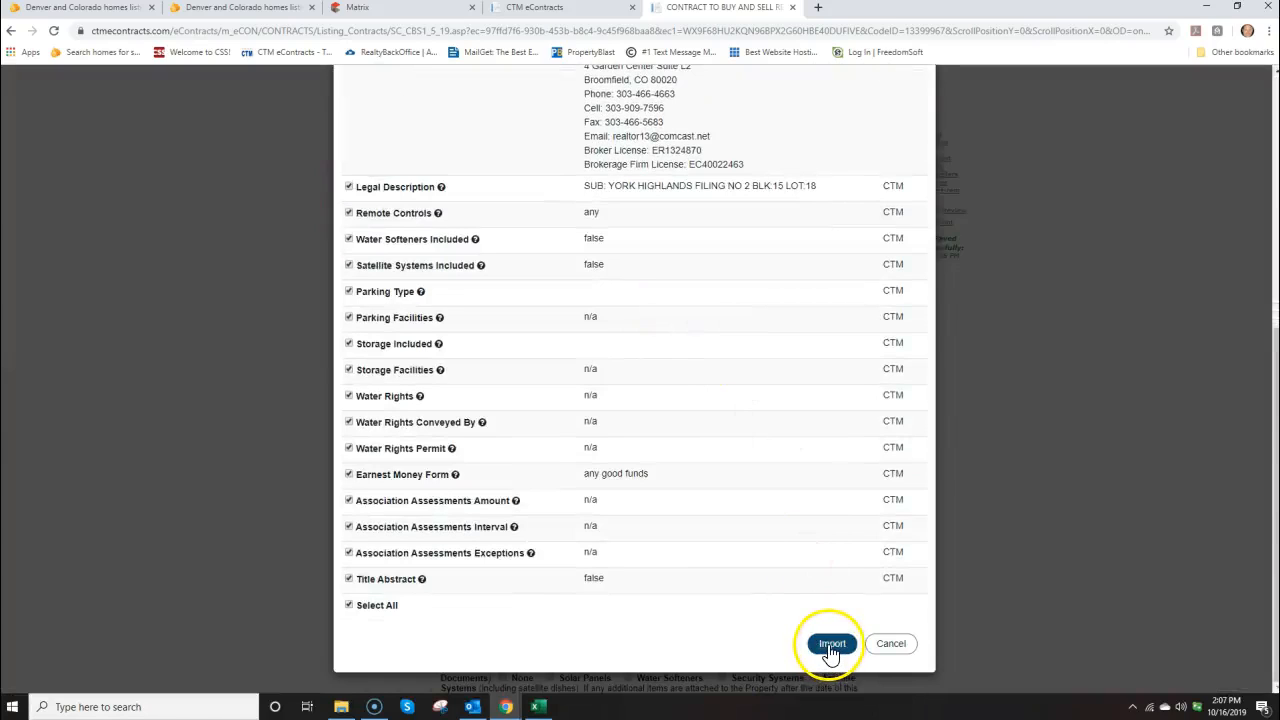
pyautogui.click(831, 645)
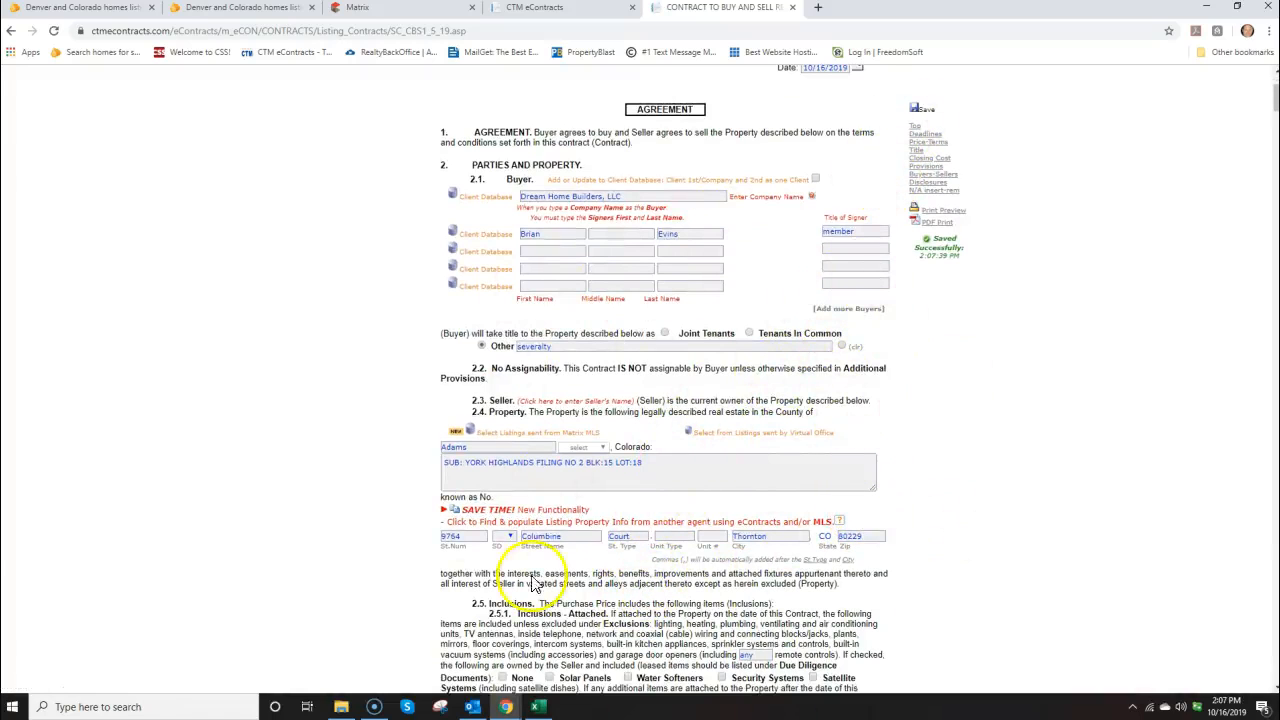
# Enter purchase price 283000 from the offer spreadsheet in section 4.1
pyautogui.scroll(-3, 873, 503)
pyautogui.scroll(-12, 873, 503)
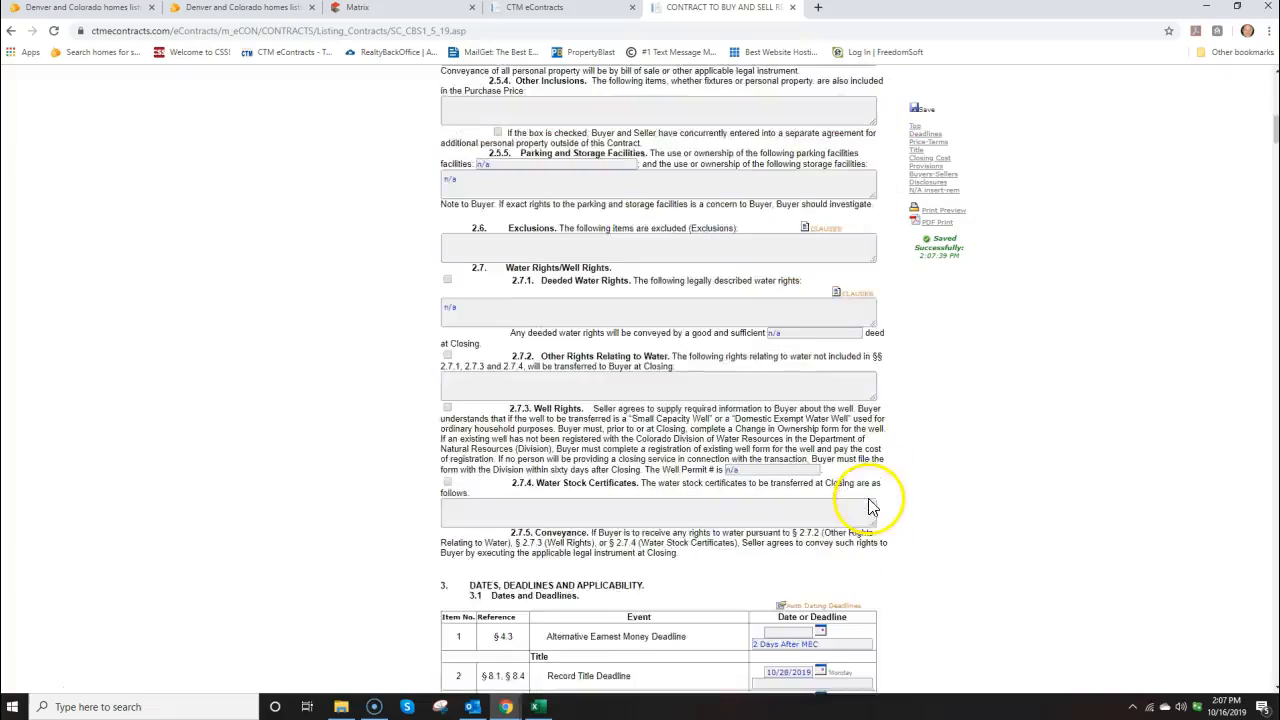
pyautogui.scroll(-5, 869, 492)
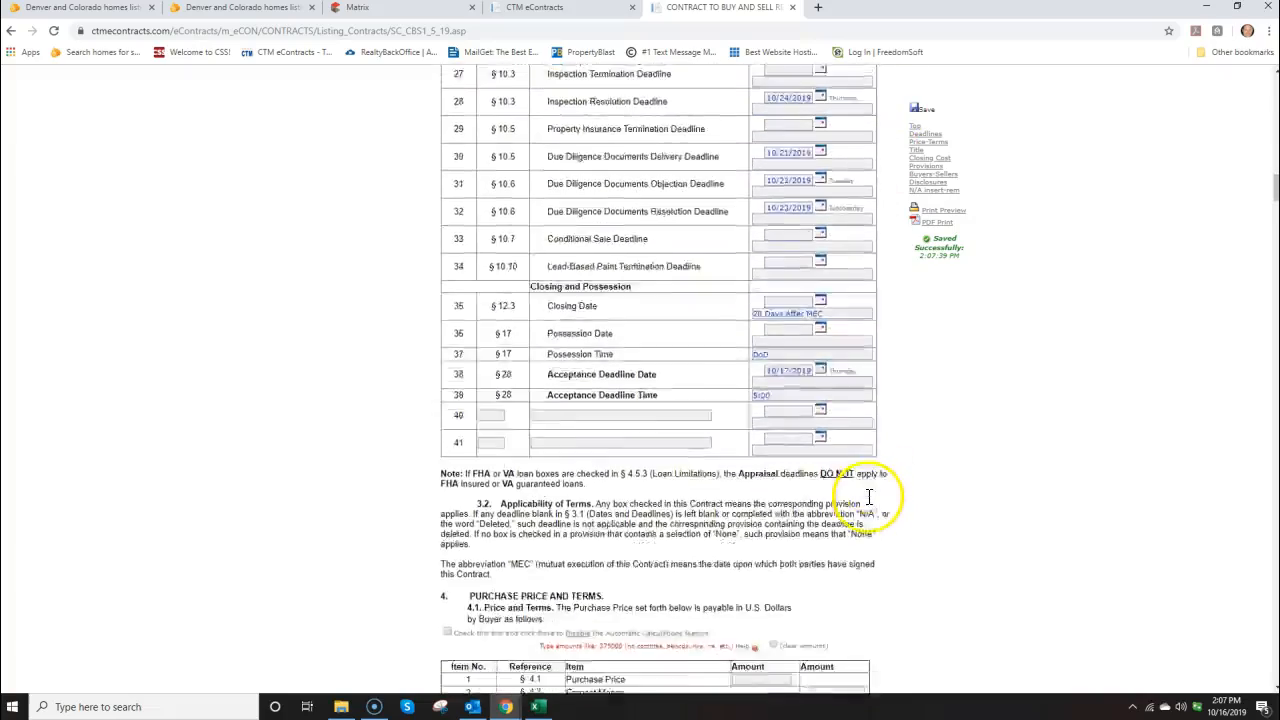
pyautogui.click(762, 432)
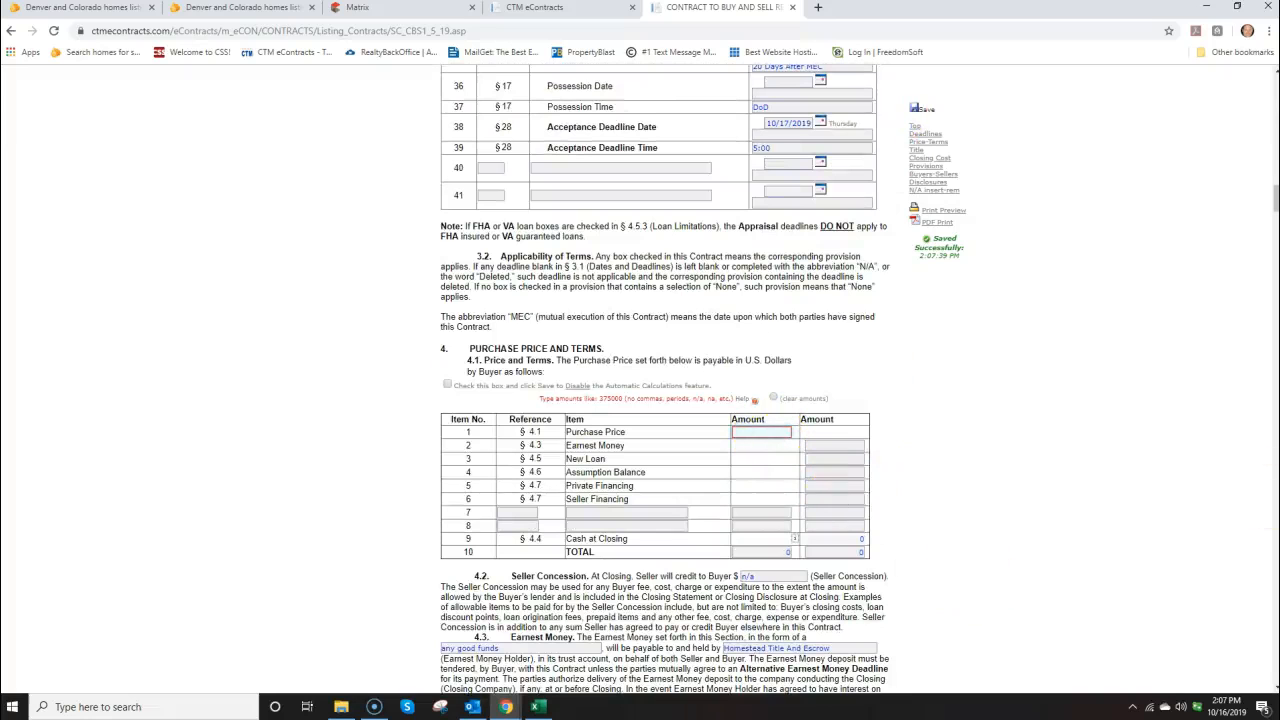
pyautogui.moveTo(1279, 136); pyautogui.dragTo(528, 210)
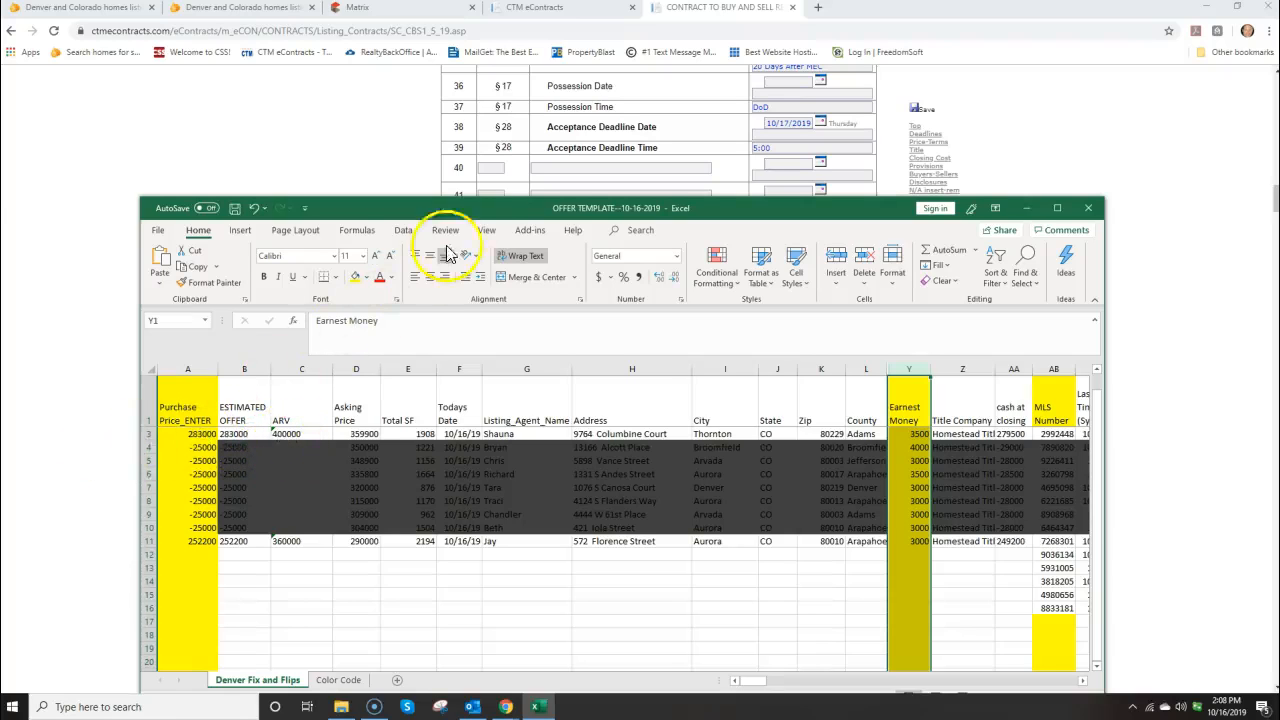
pyautogui.moveTo(477, 214); pyautogui.dragTo(1279, 214)
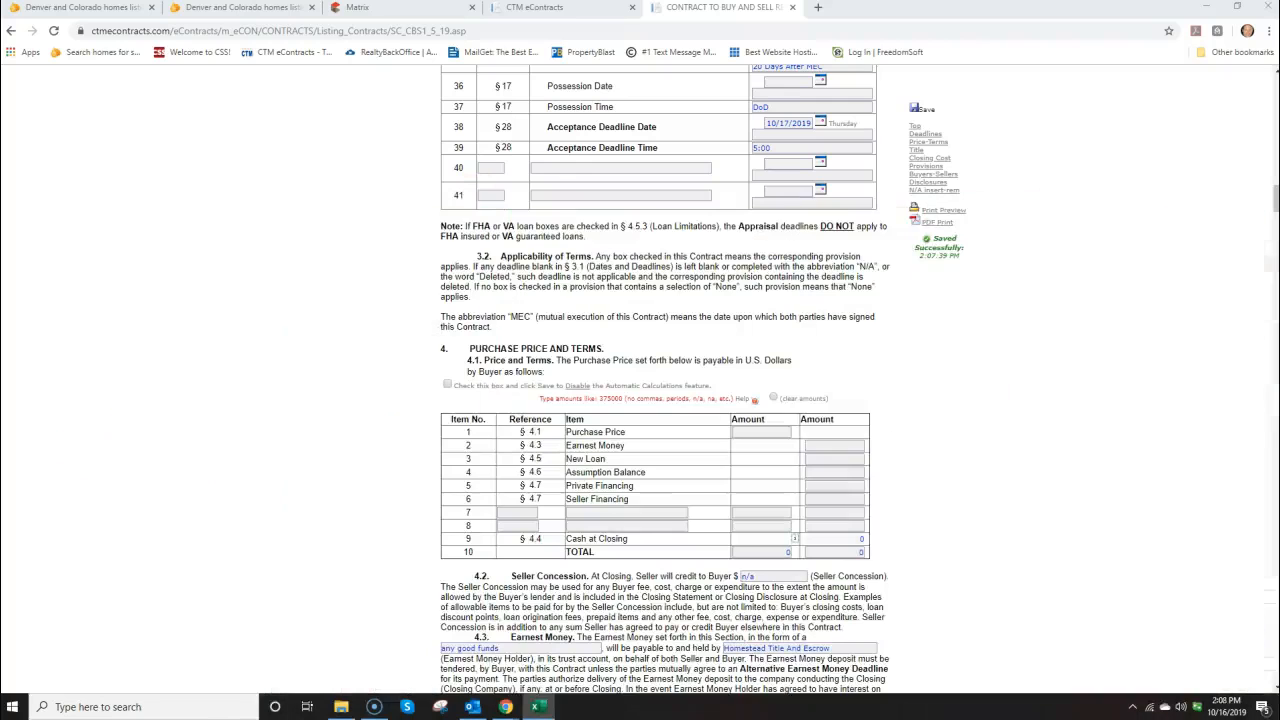
pyautogui.click(765, 432)
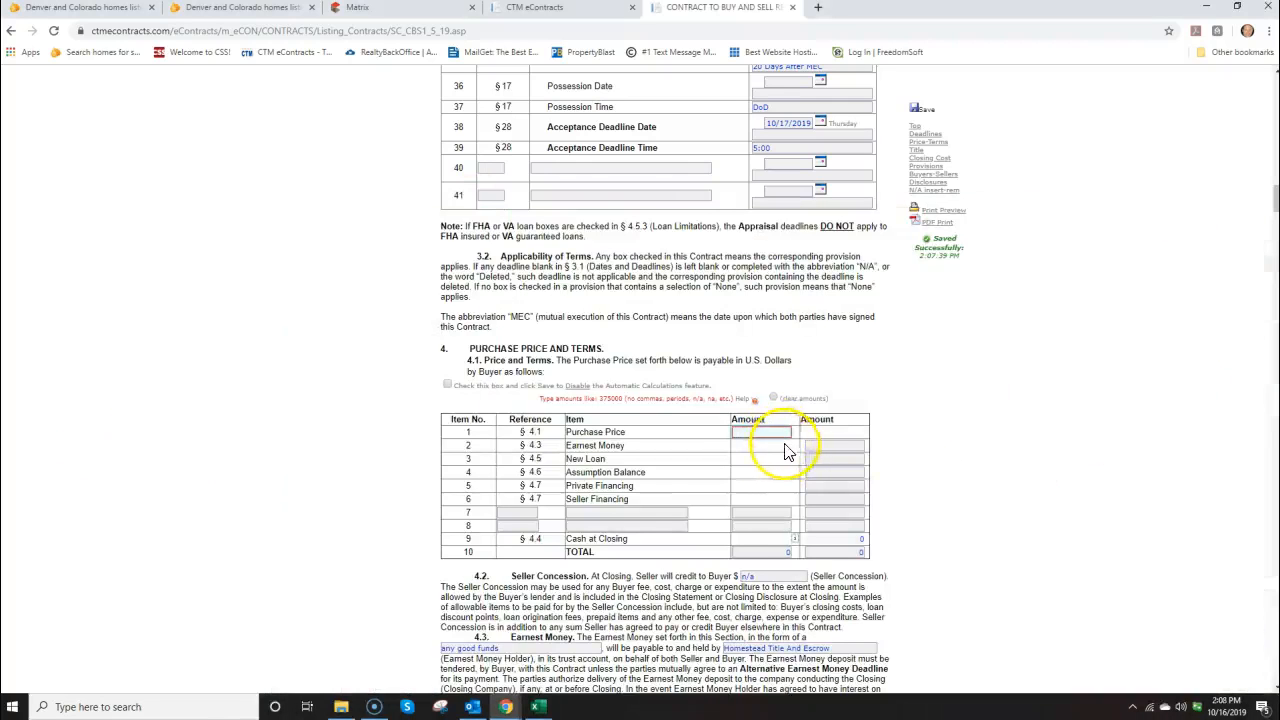
pyautogui.write('283')
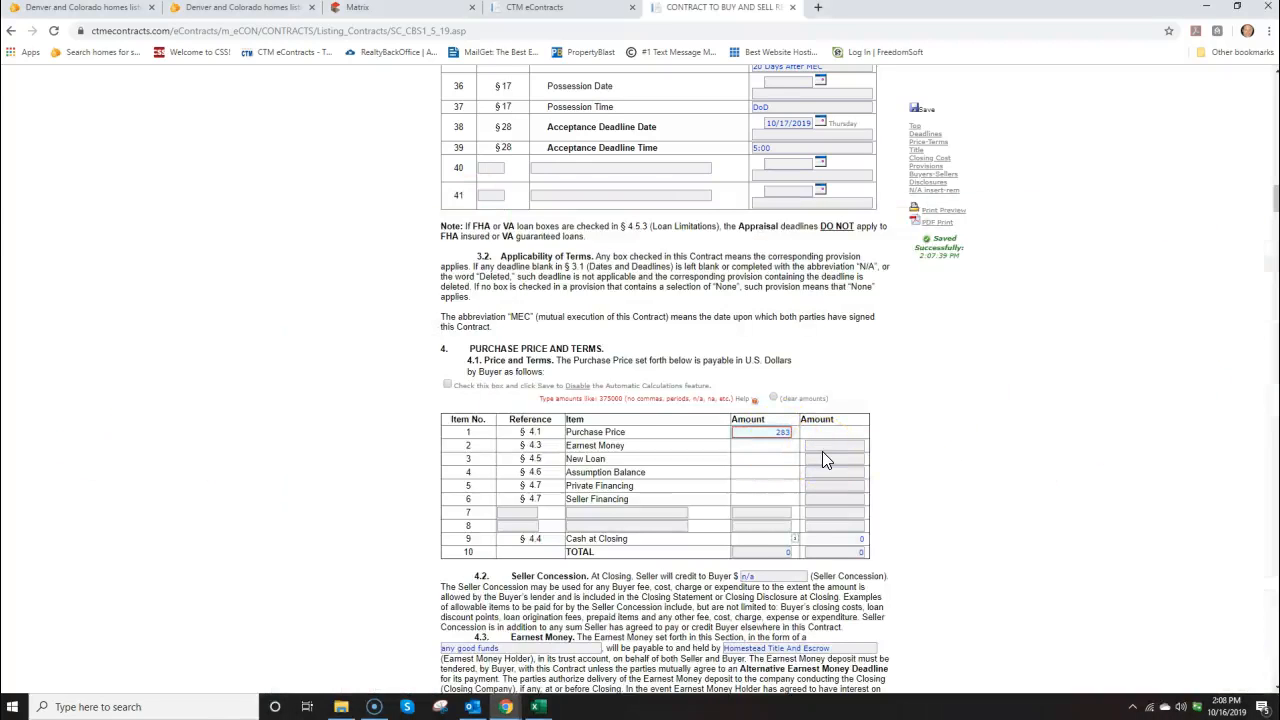
pyautogui.write('000')
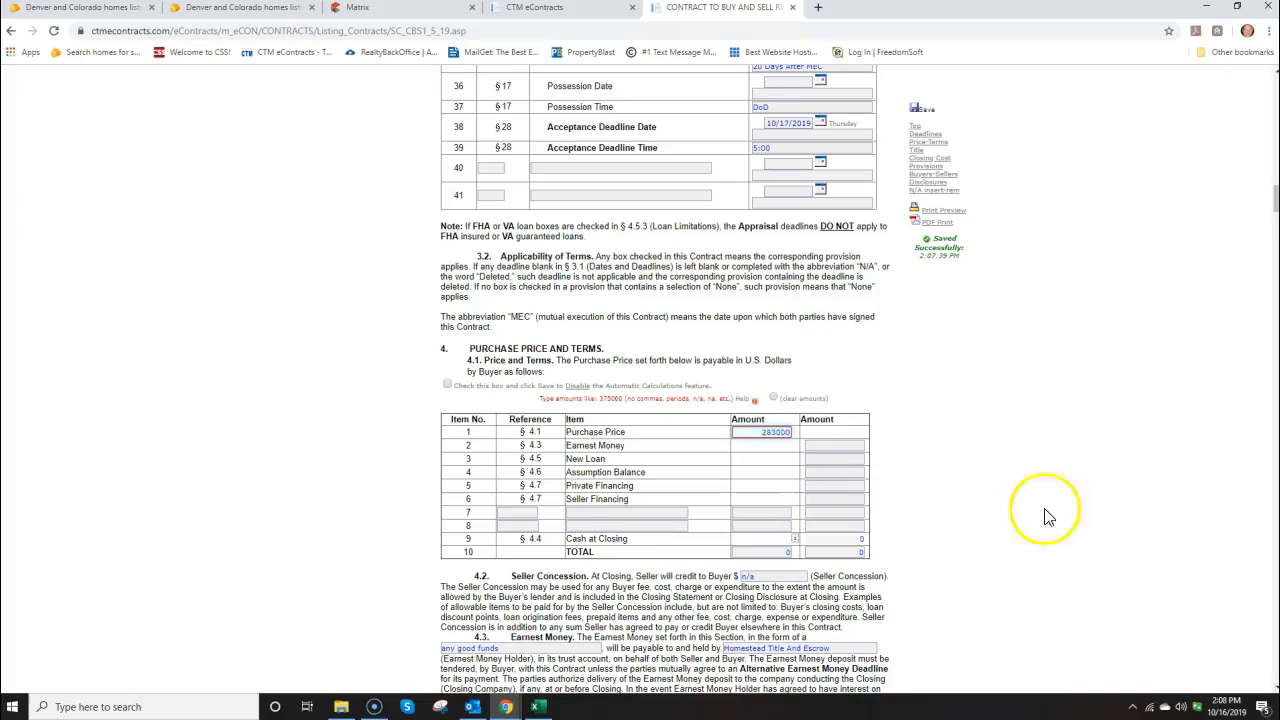
# Enter earnest money 3500 and save the contract
pyautogui.click(851, 449)
pyautogui.moveTo(1279, 272); pyautogui.dragTo(443, 319)
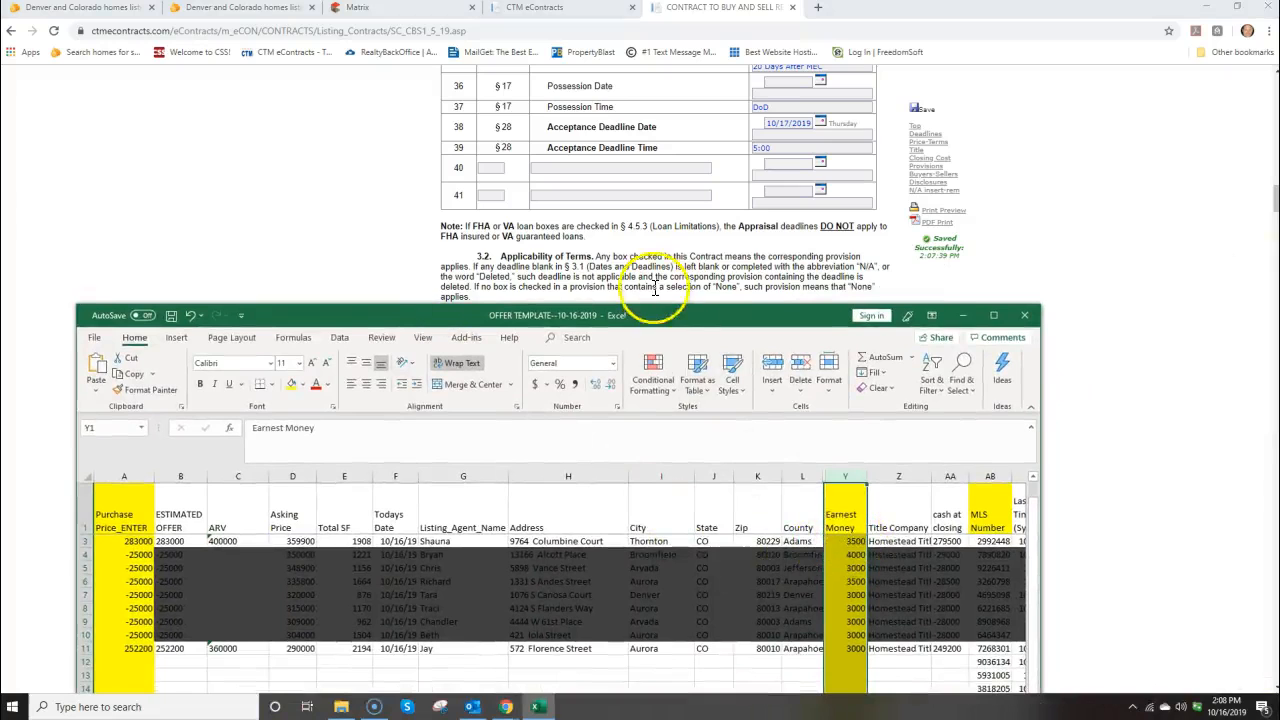
pyautogui.moveTo(722, 316); pyautogui.dragTo(1279, 276)
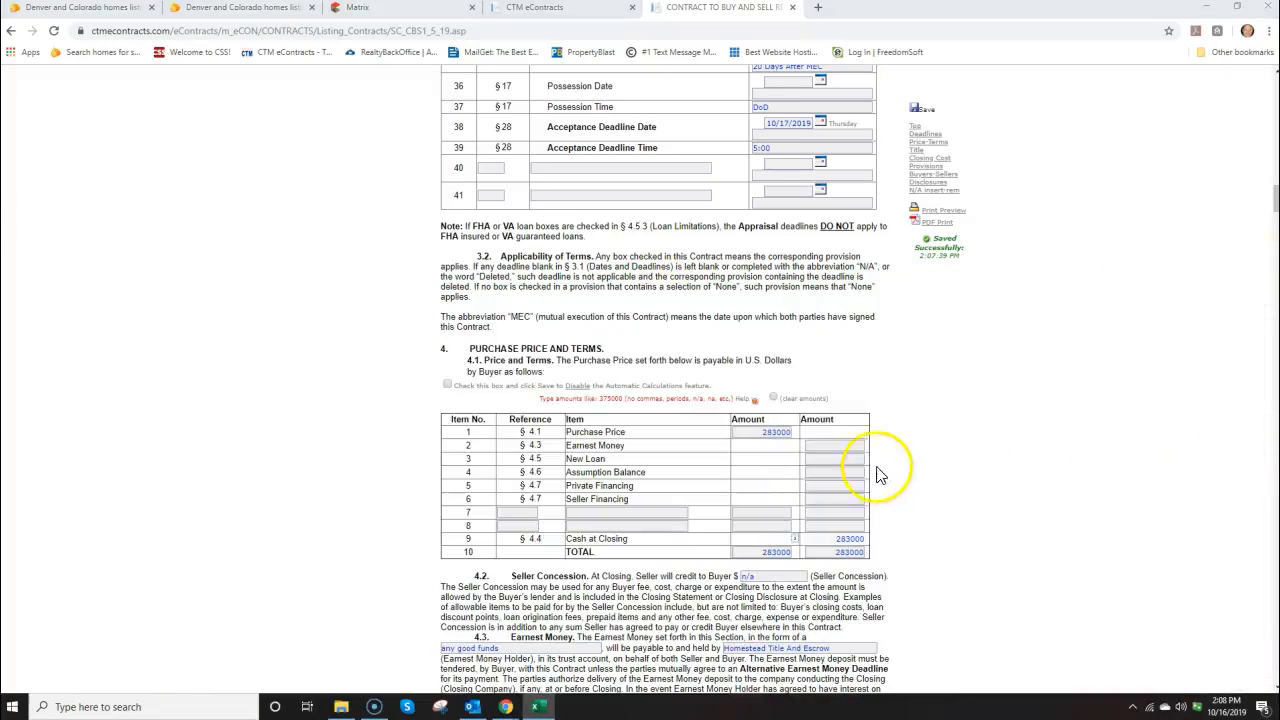
pyautogui.click(851, 449)
pyautogui.write('3500')
pyautogui.click(918, 112)
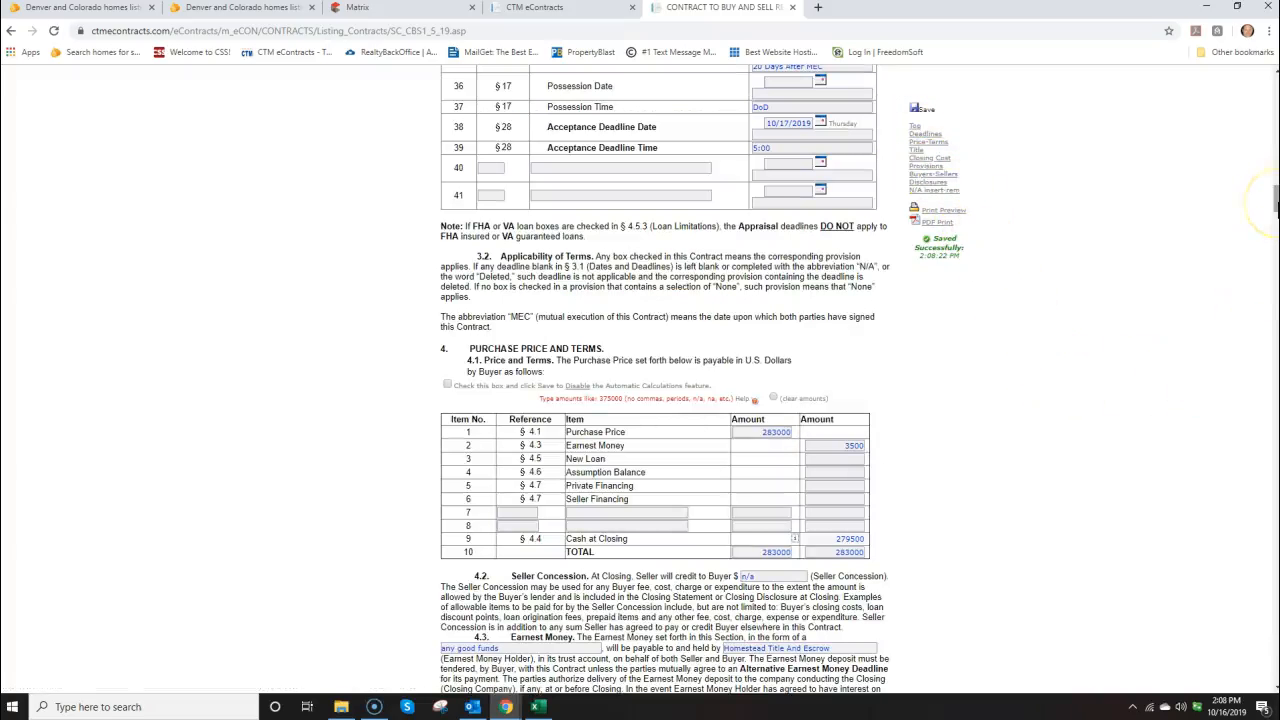
pyautogui.moveTo(1276, 200); pyautogui.dragTo(1260, 80)
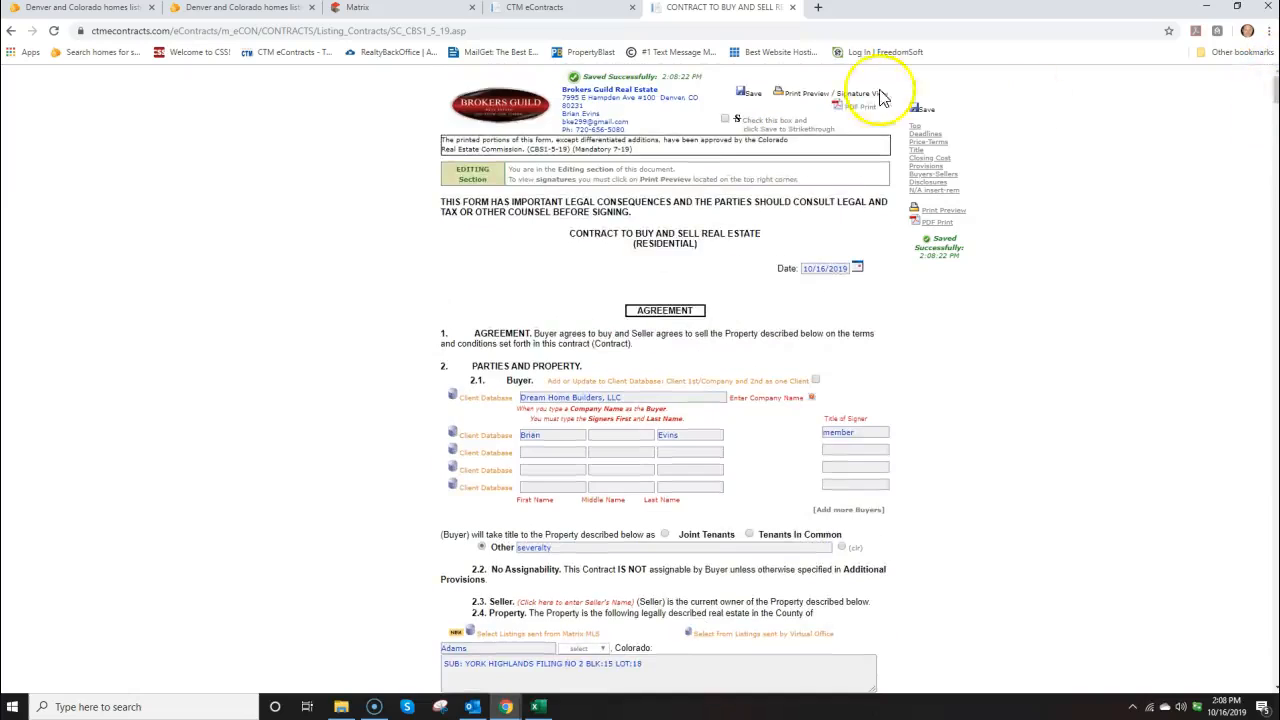
pyautogui.click(810, 98)
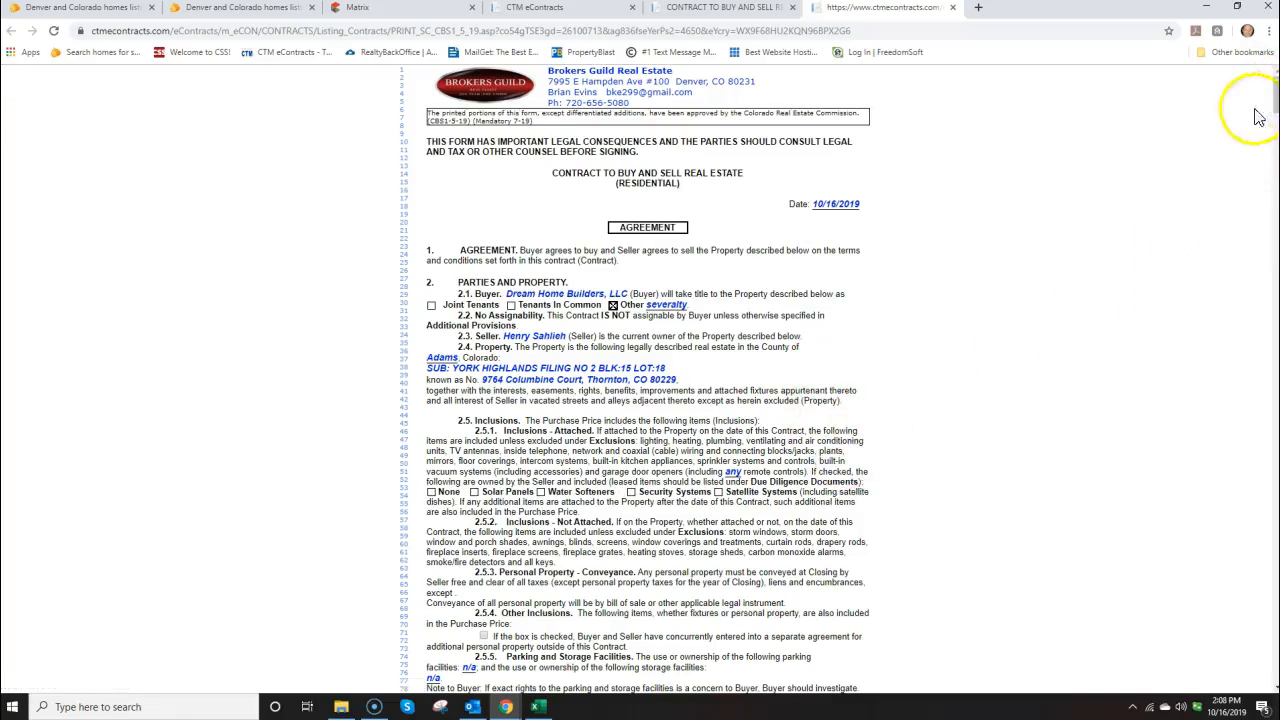
# Add and accept the buyer's typed web signature, then close the print and contract tabs
pyautogui.click(735, 9)
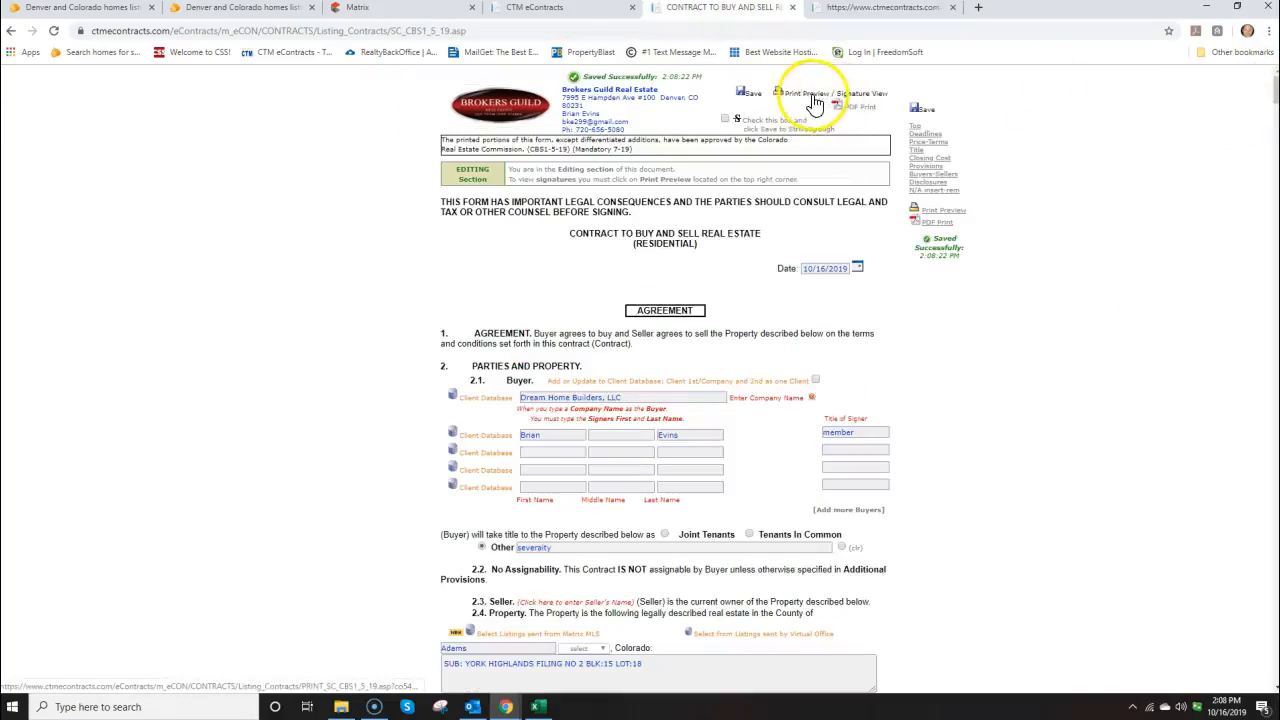
pyautogui.click(886, 11)
pyautogui.moveTo(1274, 105); pyautogui.dragTo(1265, 637)
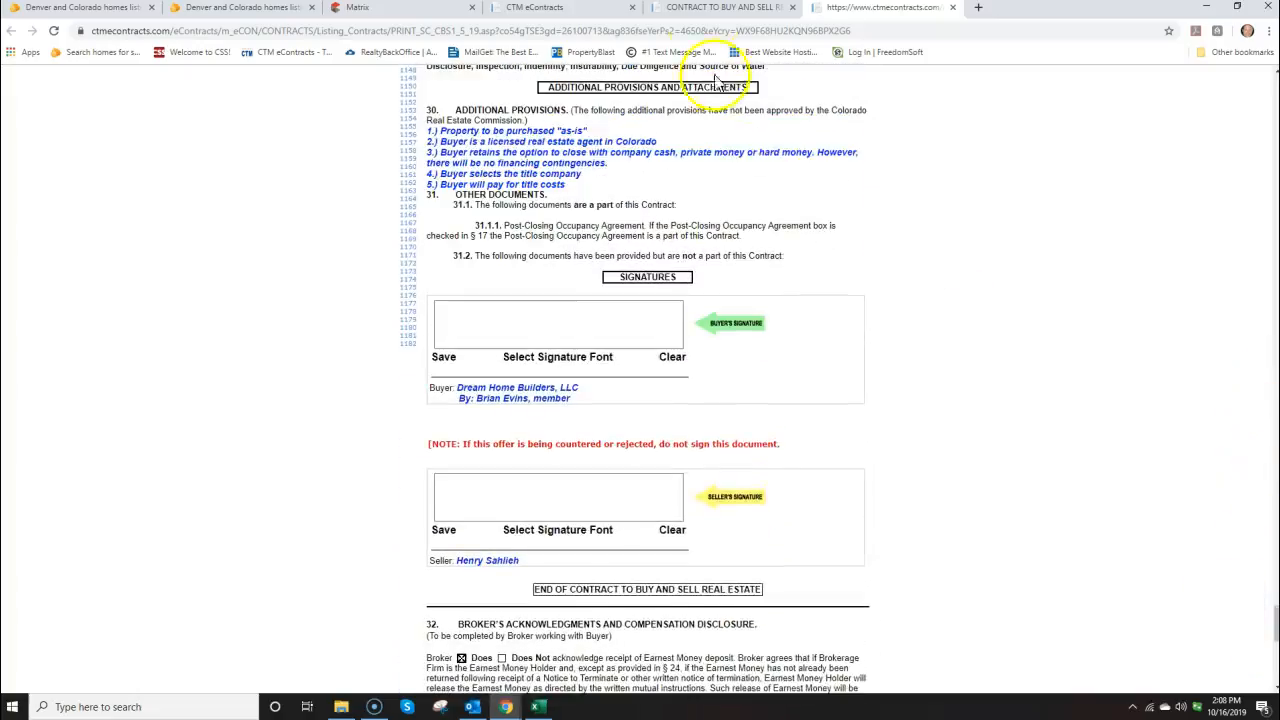
pyautogui.click(537, 366)
pyautogui.click(445, 355)
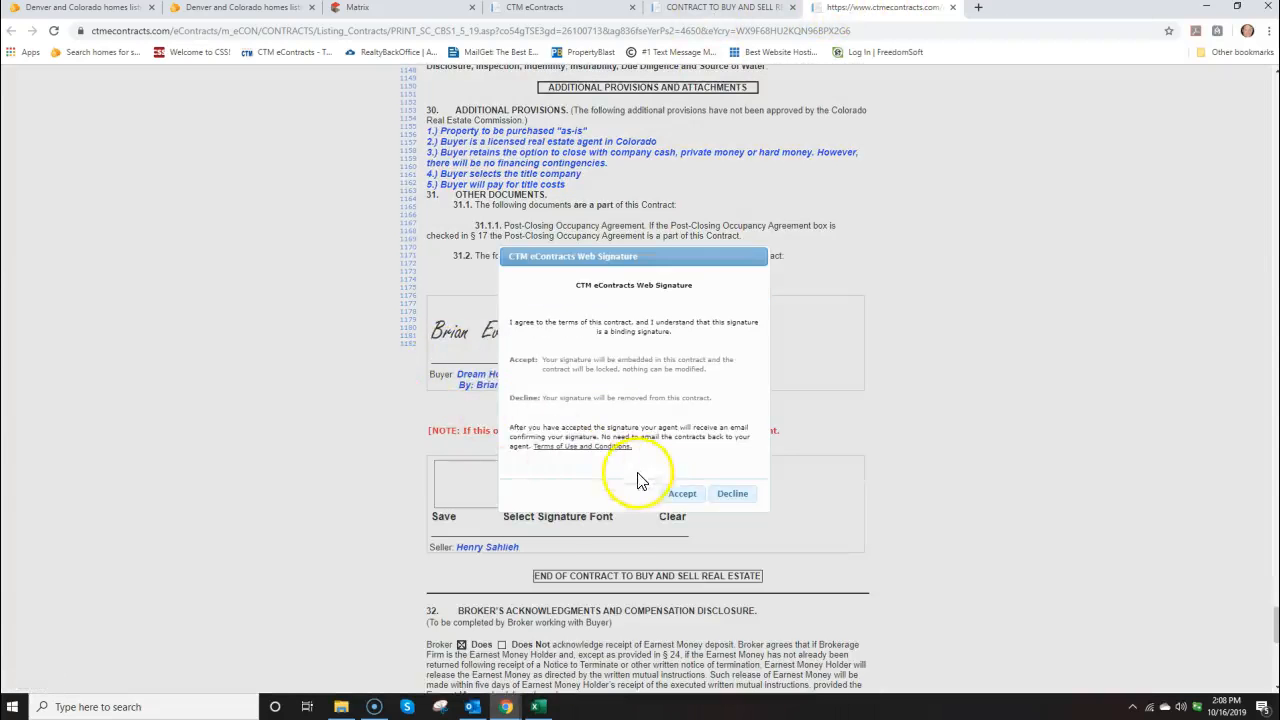
pyautogui.click(680, 494)
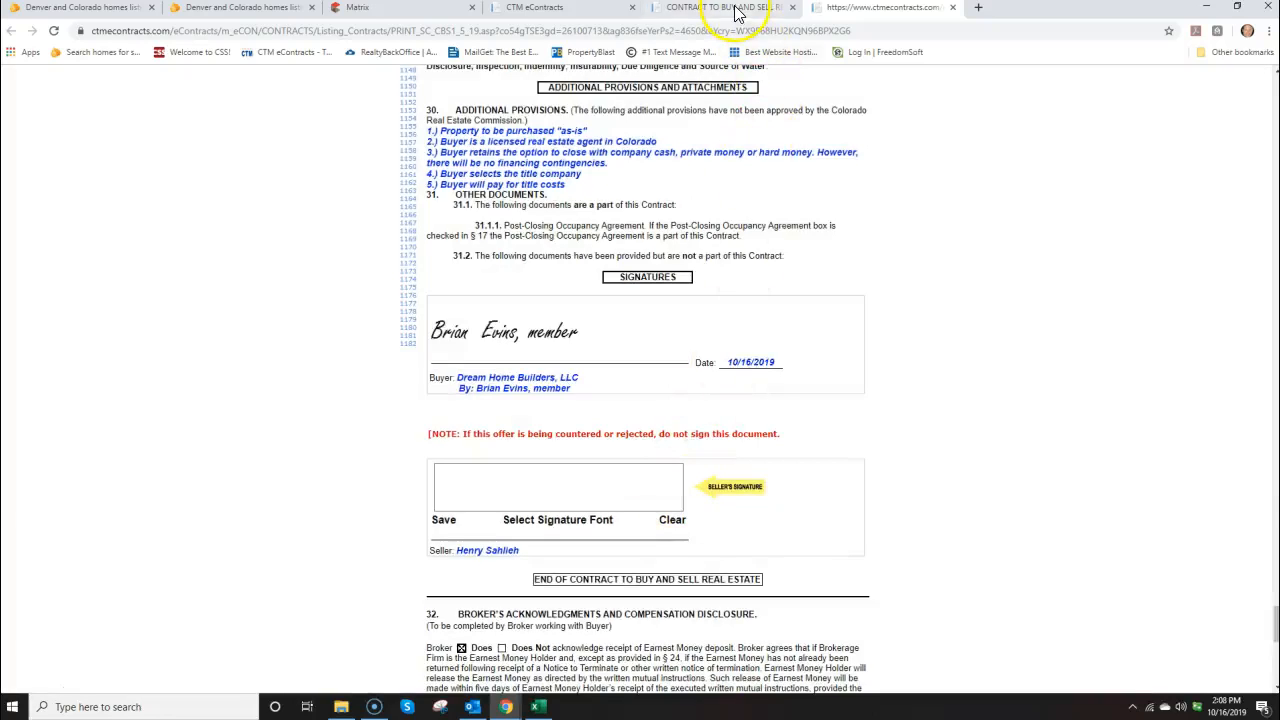
pyautogui.click(954, 10)
pyautogui.click(793, 9)
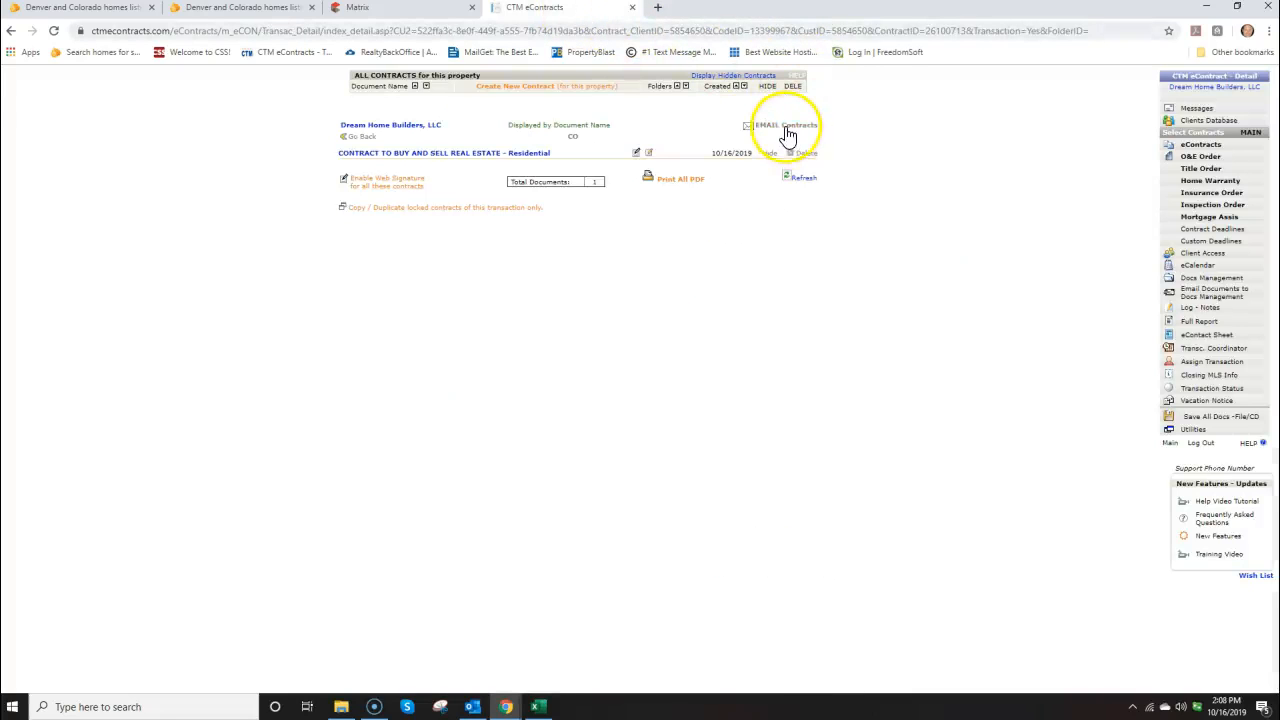
# Prepare an email with the buy-sell contract, the listing agent as recipient, and the pasted offer message
pyautogui.click(1200, 144)
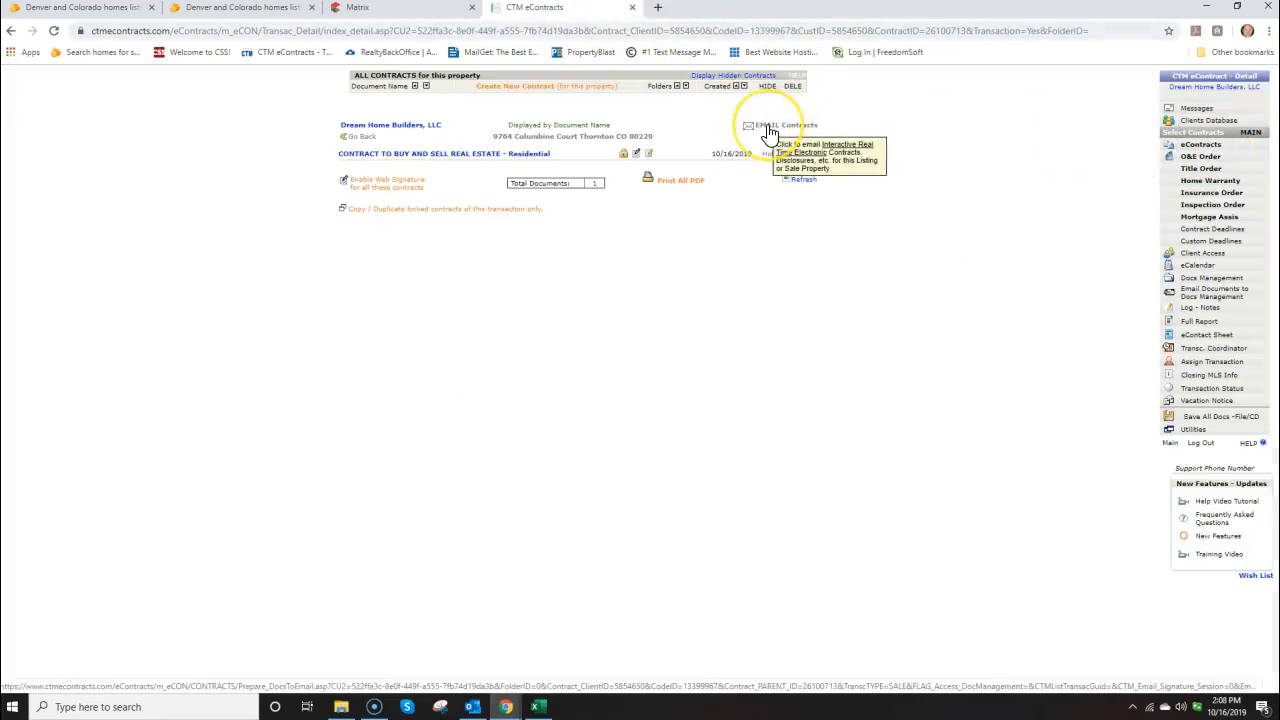
pyautogui.click(769, 130)
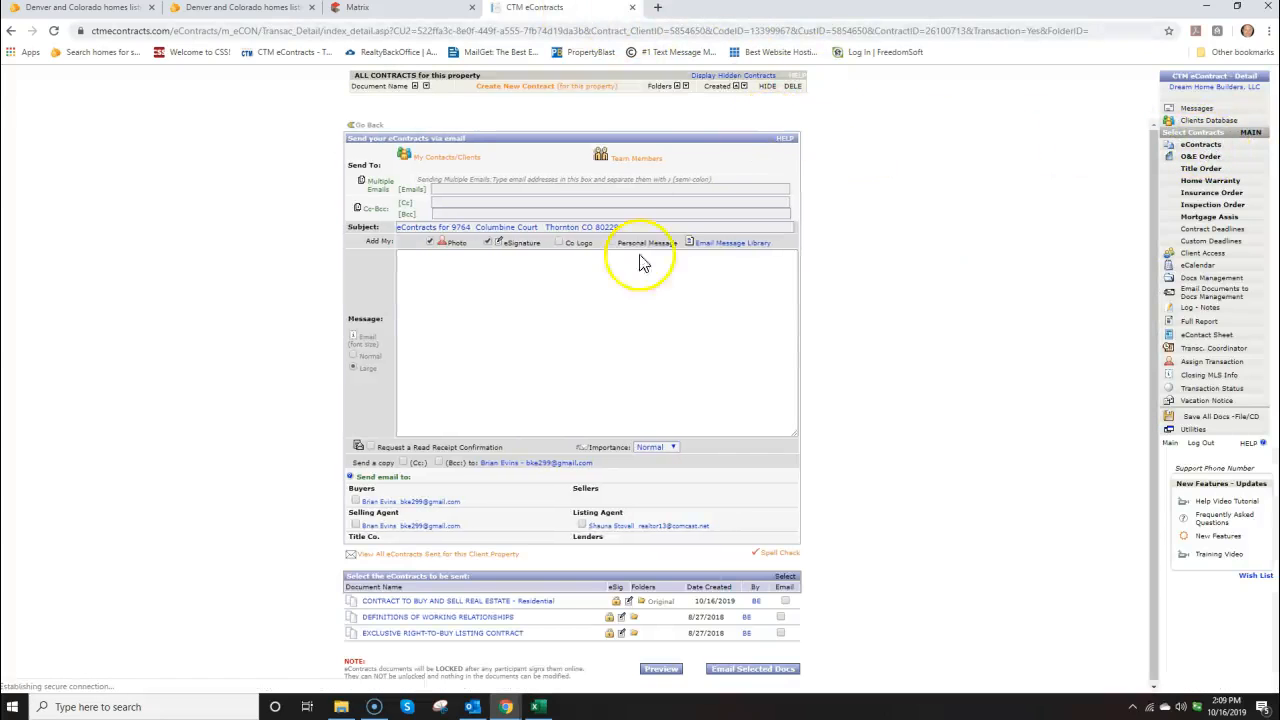
pyautogui.click(785, 601)
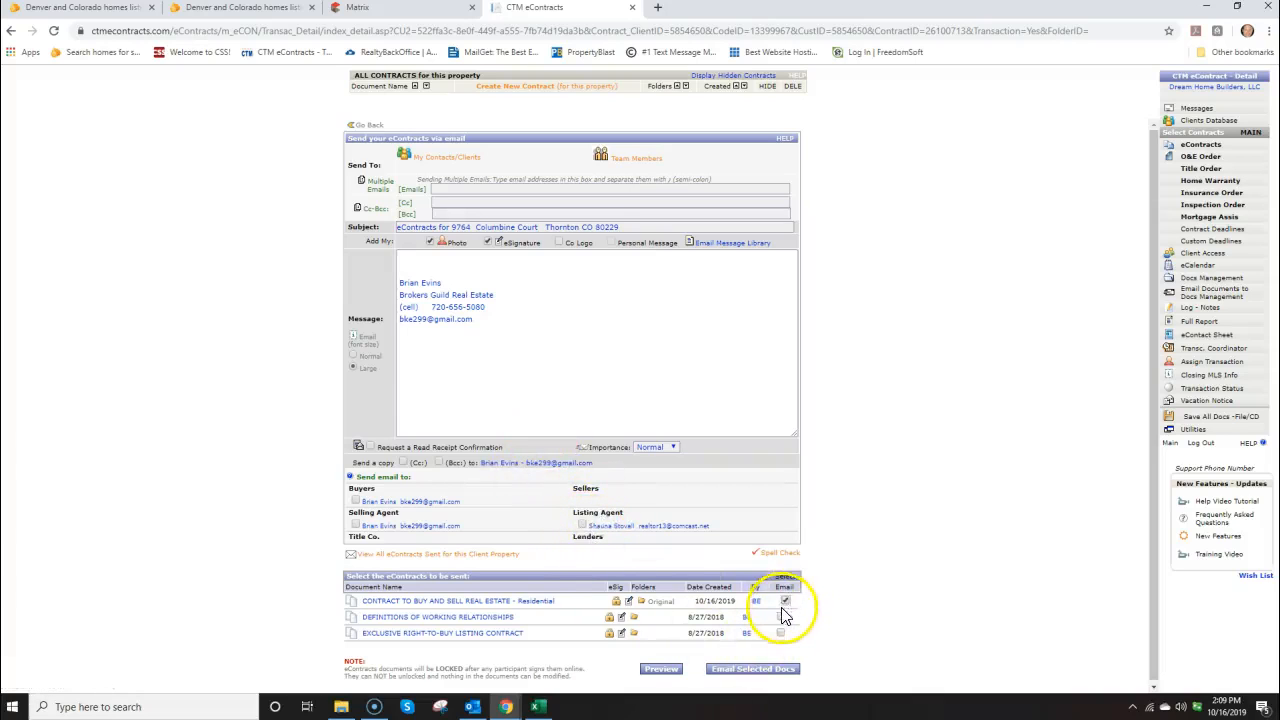
pyautogui.click(583, 527)
pyautogui.click(443, 288)
pyautogui.rightClick(407, 262)
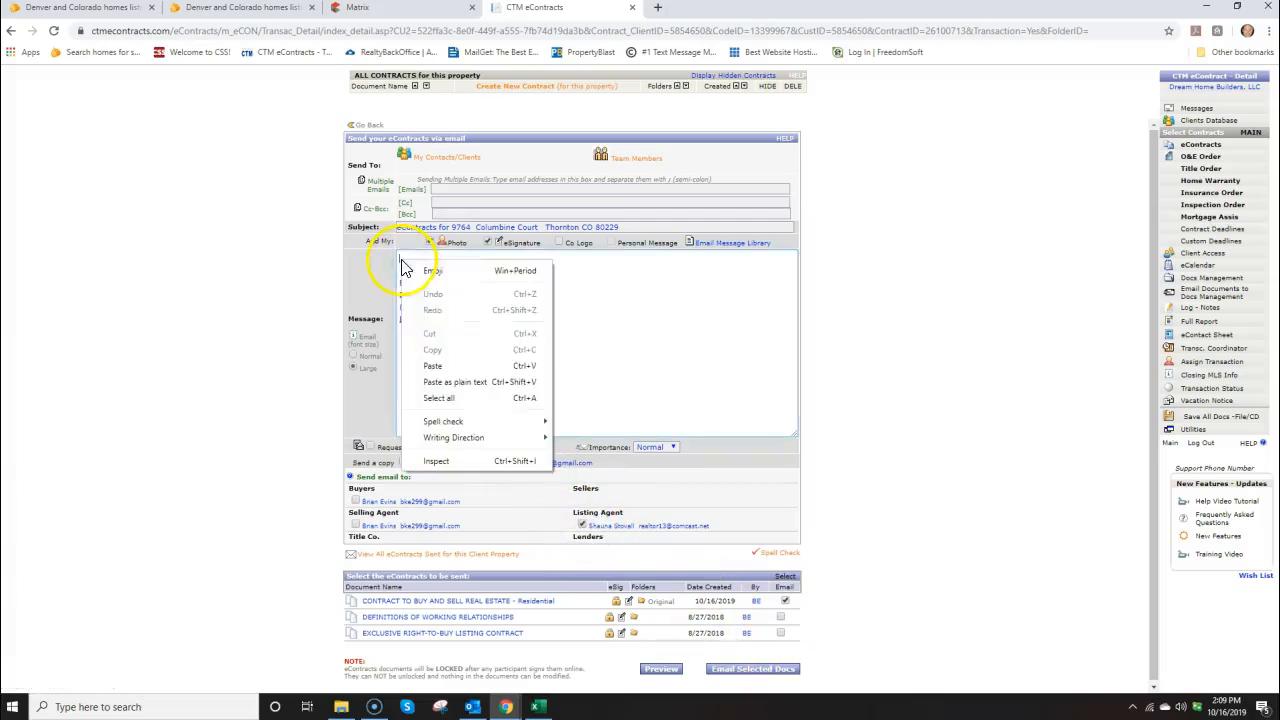
pyautogui.click(432, 366)
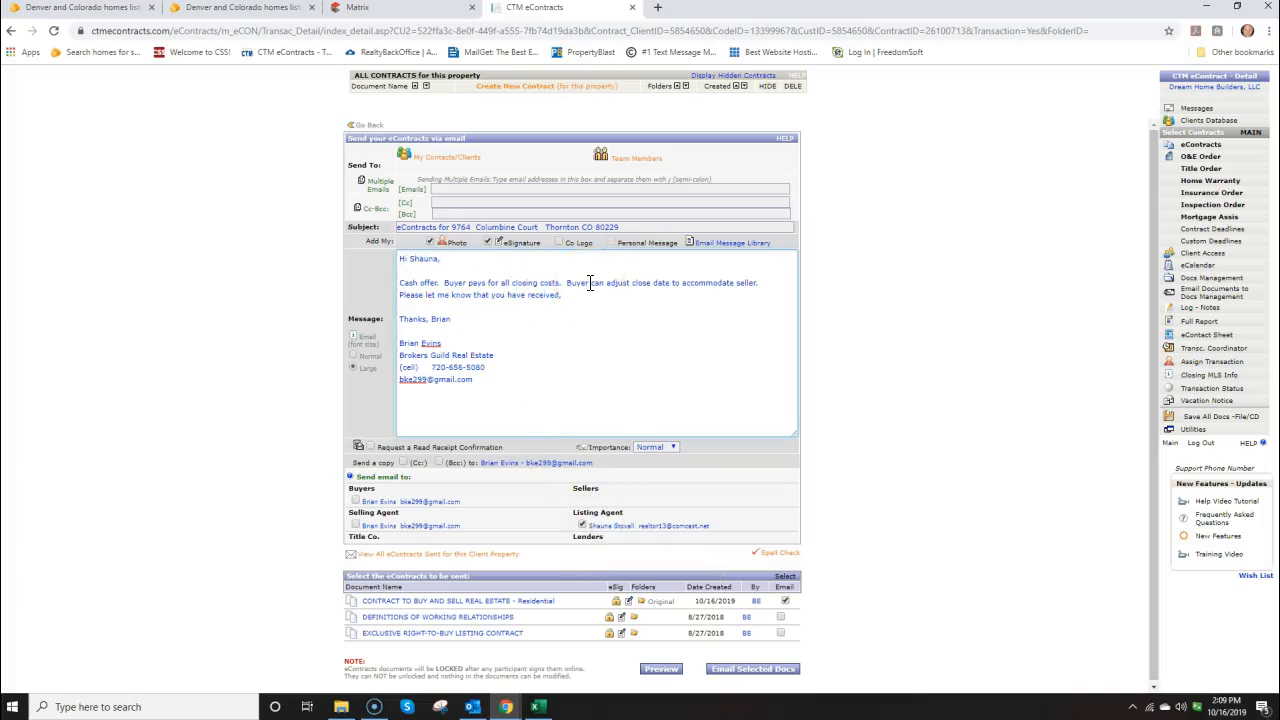
# Check the offer spreadsheet, then send the contract to the listing agent
pyautogui.click(536, 706)
pyautogui.moveTo(1094, 220); pyautogui.dragTo(582, 290)
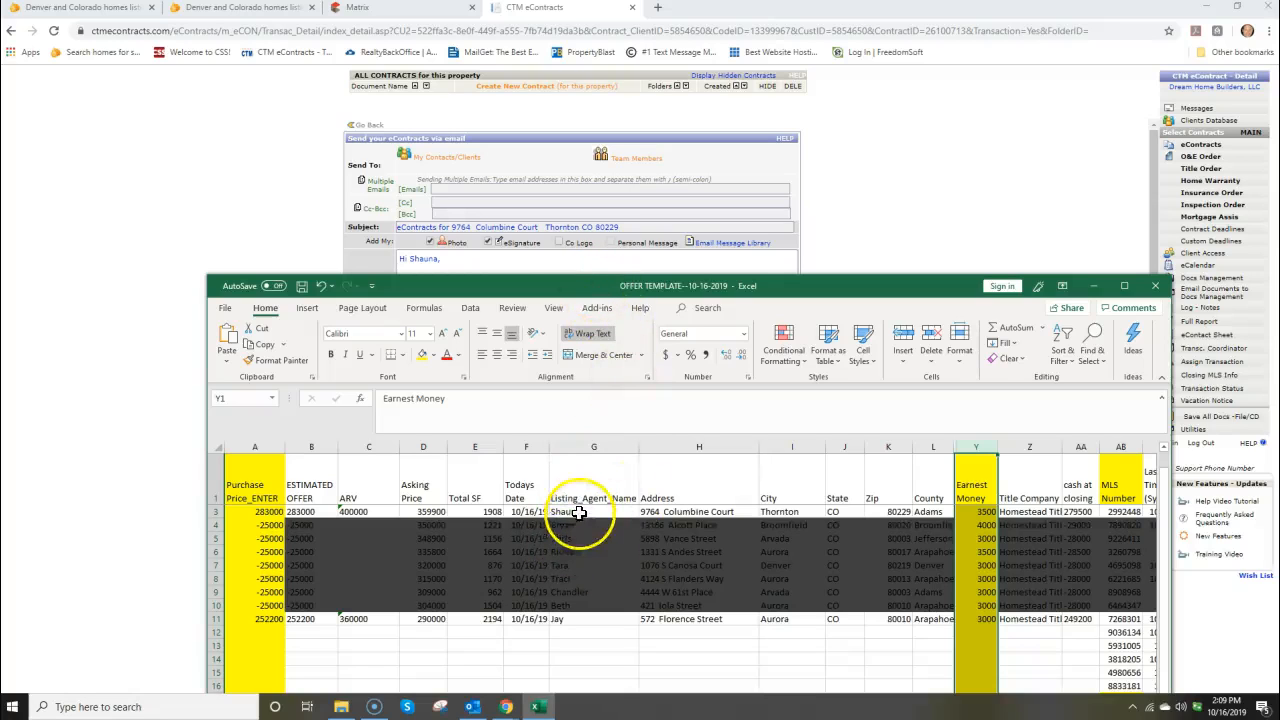
pyautogui.moveTo(583, 291); pyautogui.dragTo(1279, 280)
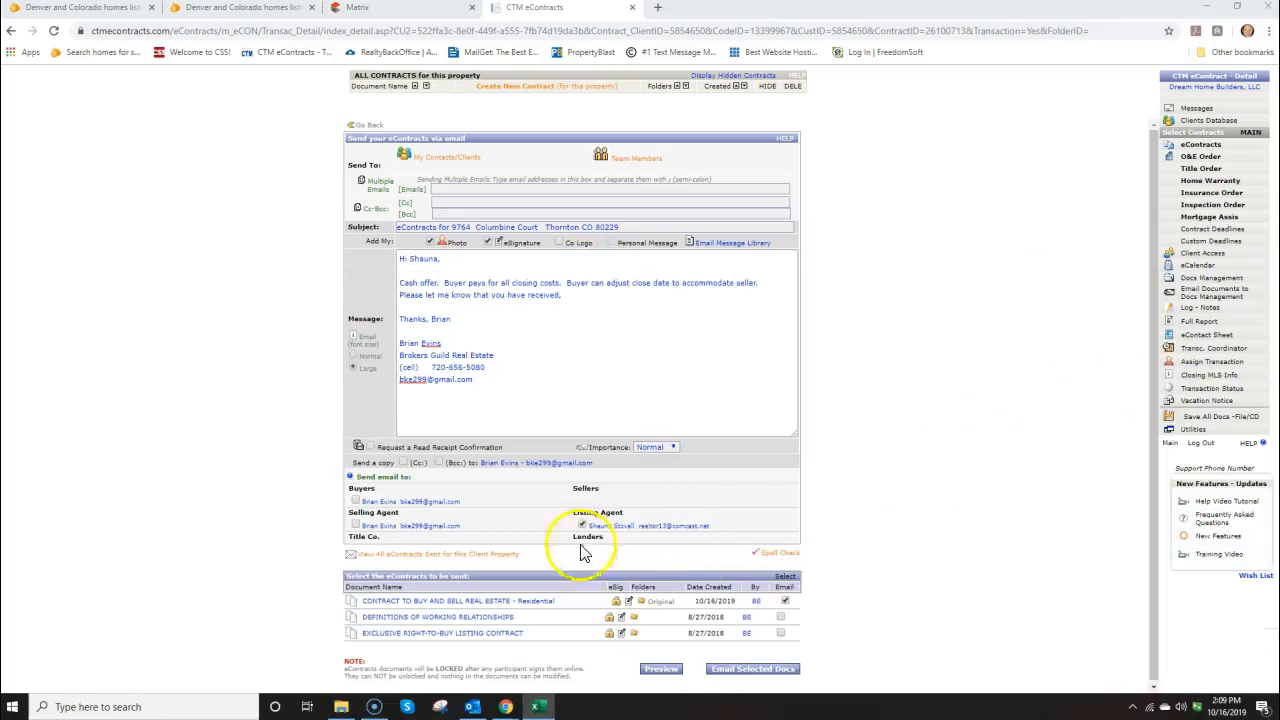
pyautogui.click(745, 670)
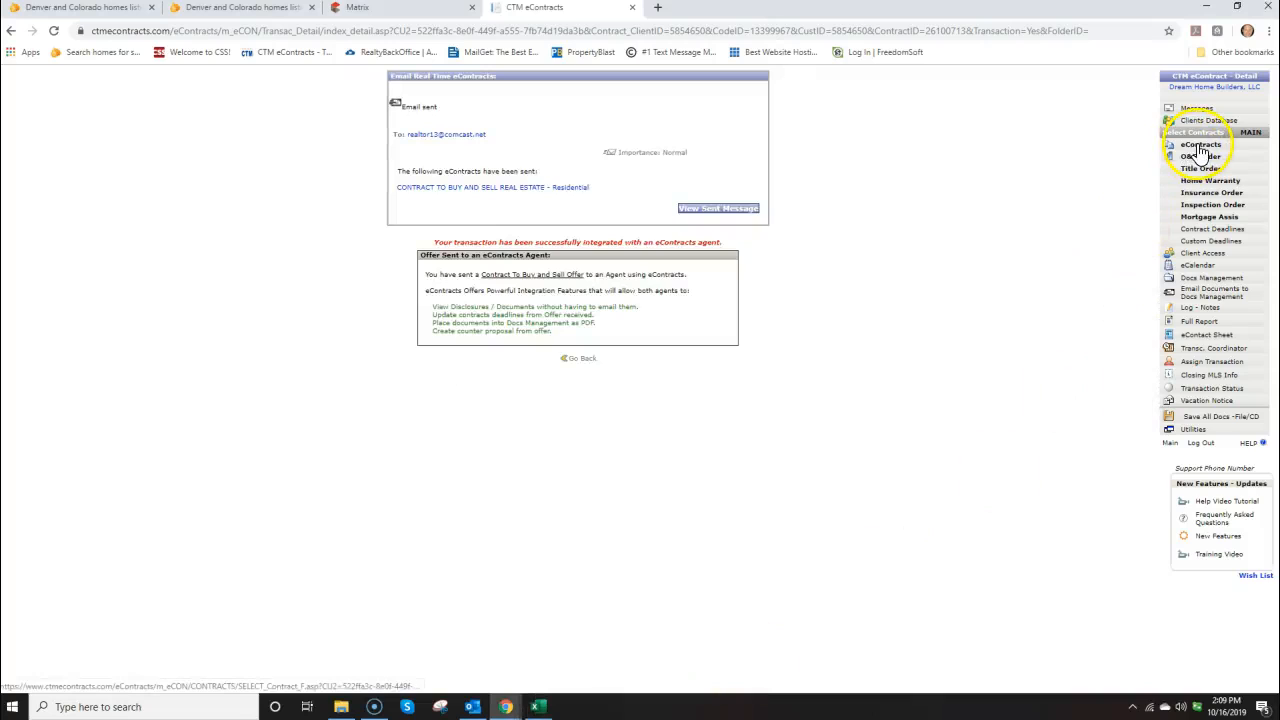
pyautogui.click(1249, 135)
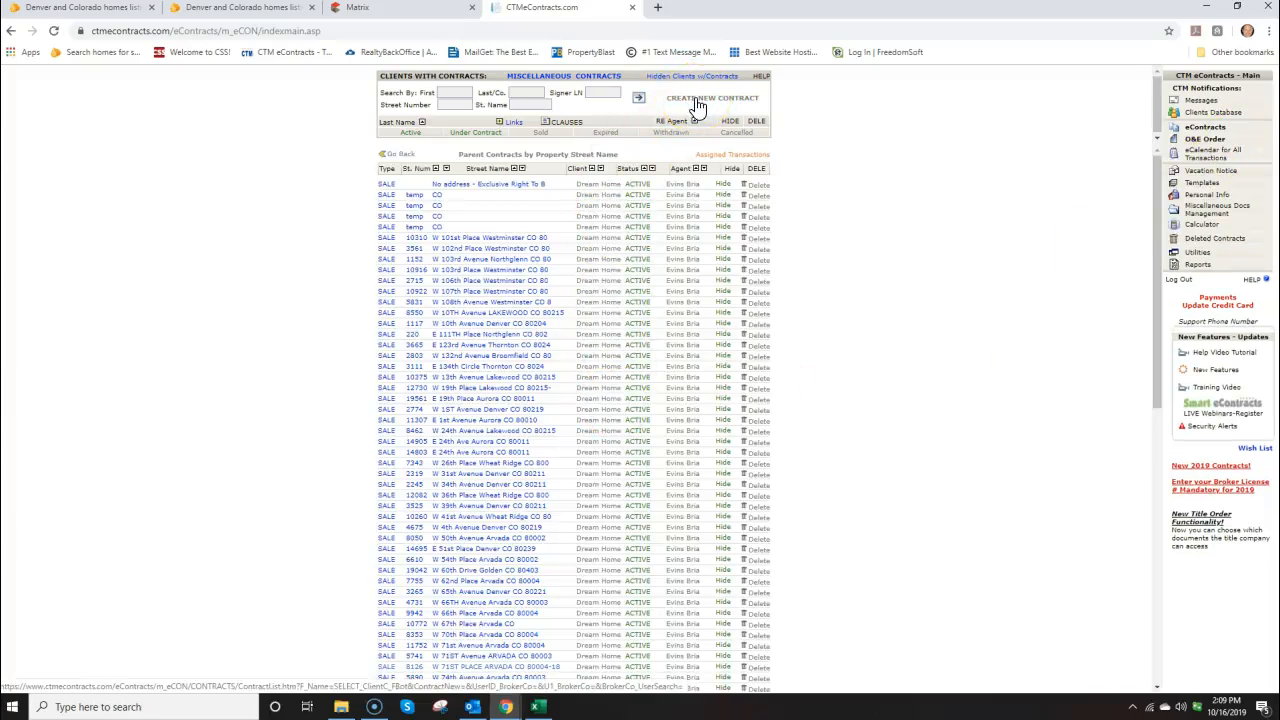
# Create another blank CBS1-5-19 Residential Contract to Buy and Sell
pyautogui.click(700, 100)
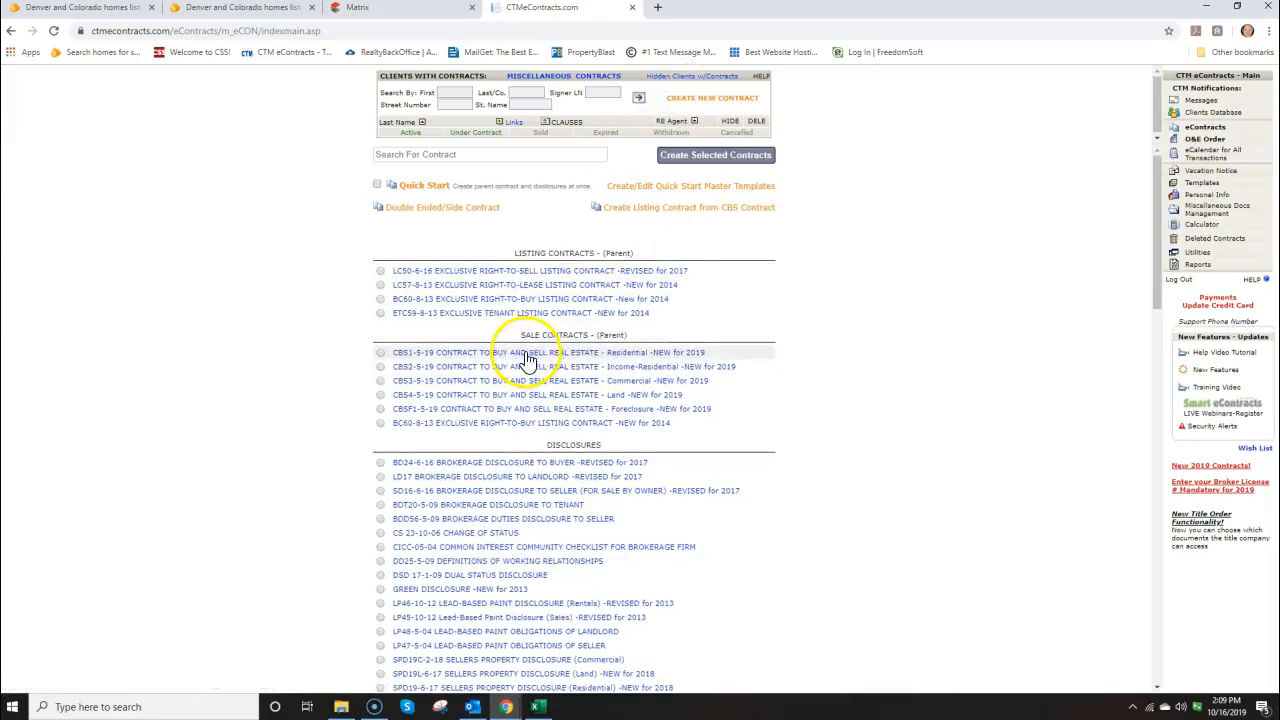
pyautogui.click(527, 358)
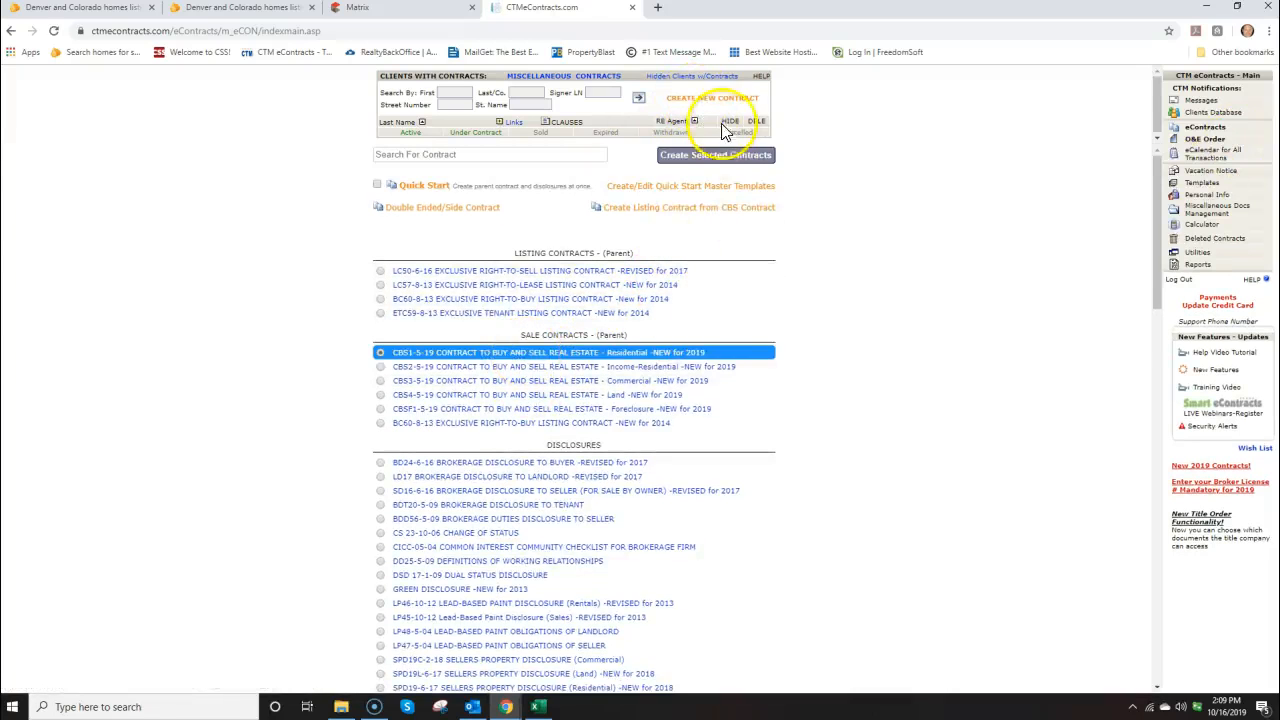
pyautogui.click(712, 156)
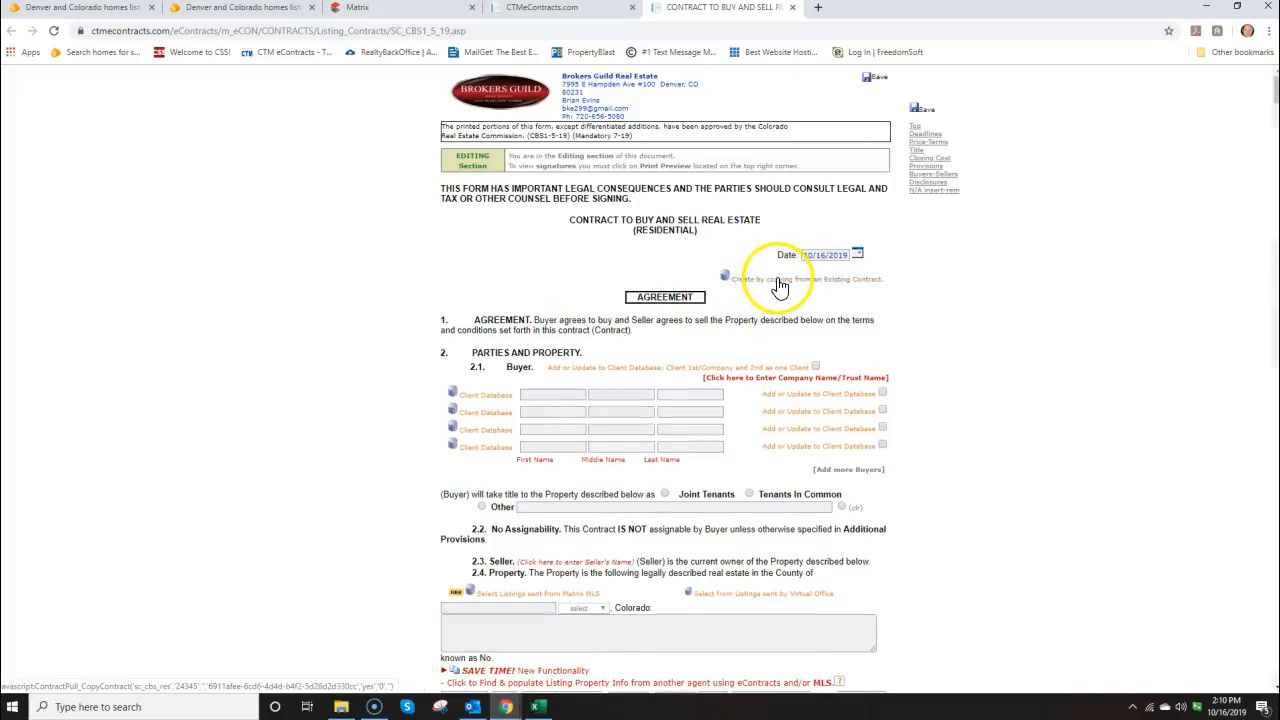
# Copy the buyer Dream Home Builders, LLC details and deadlines from the 'temp' contract
pyautogui.click(779, 285)
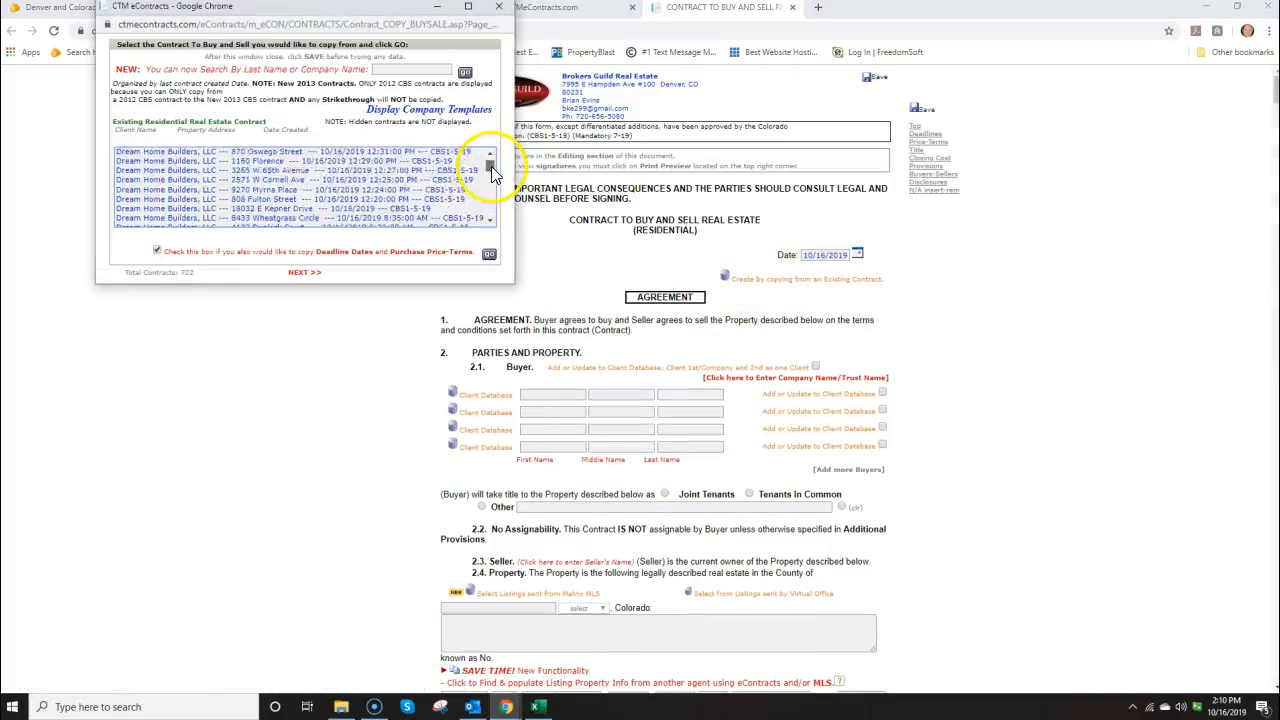
pyautogui.moveTo(491, 168); pyautogui.dragTo(492, 173)
pyautogui.click(491, 220)
pyautogui.click(491, 222)
pyautogui.click(260, 184)
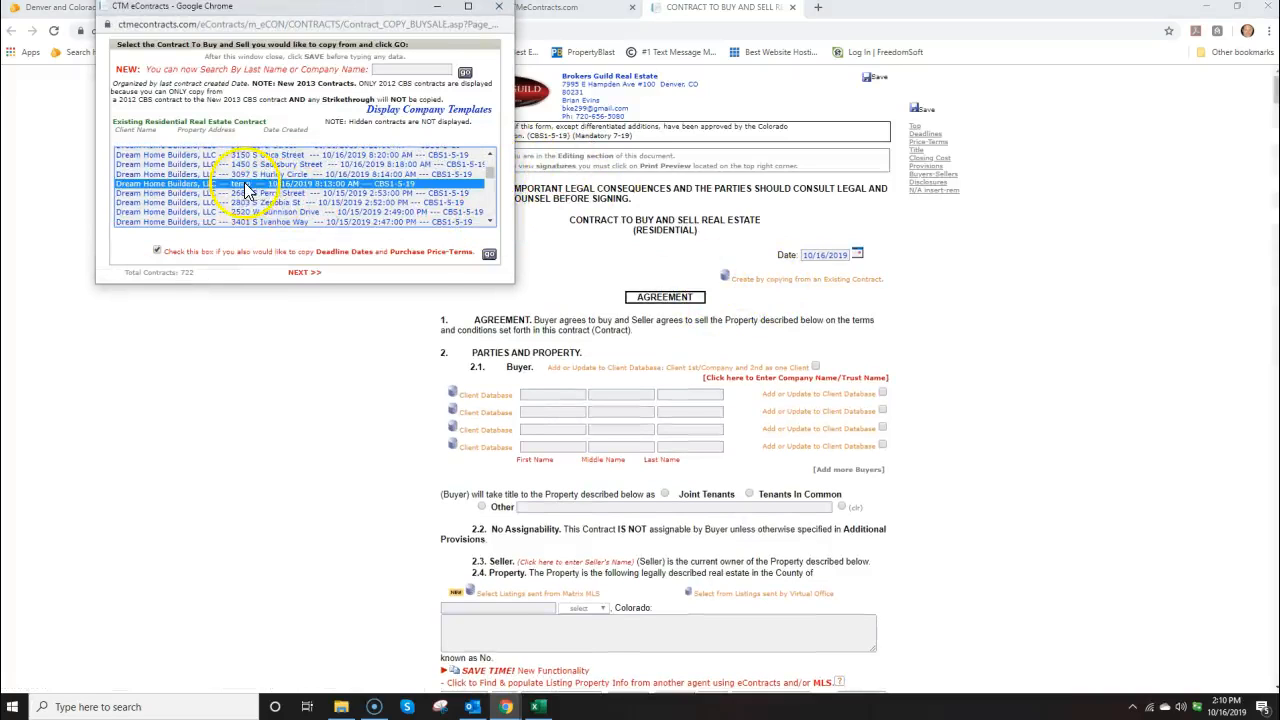
pyautogui.click(490, 257)
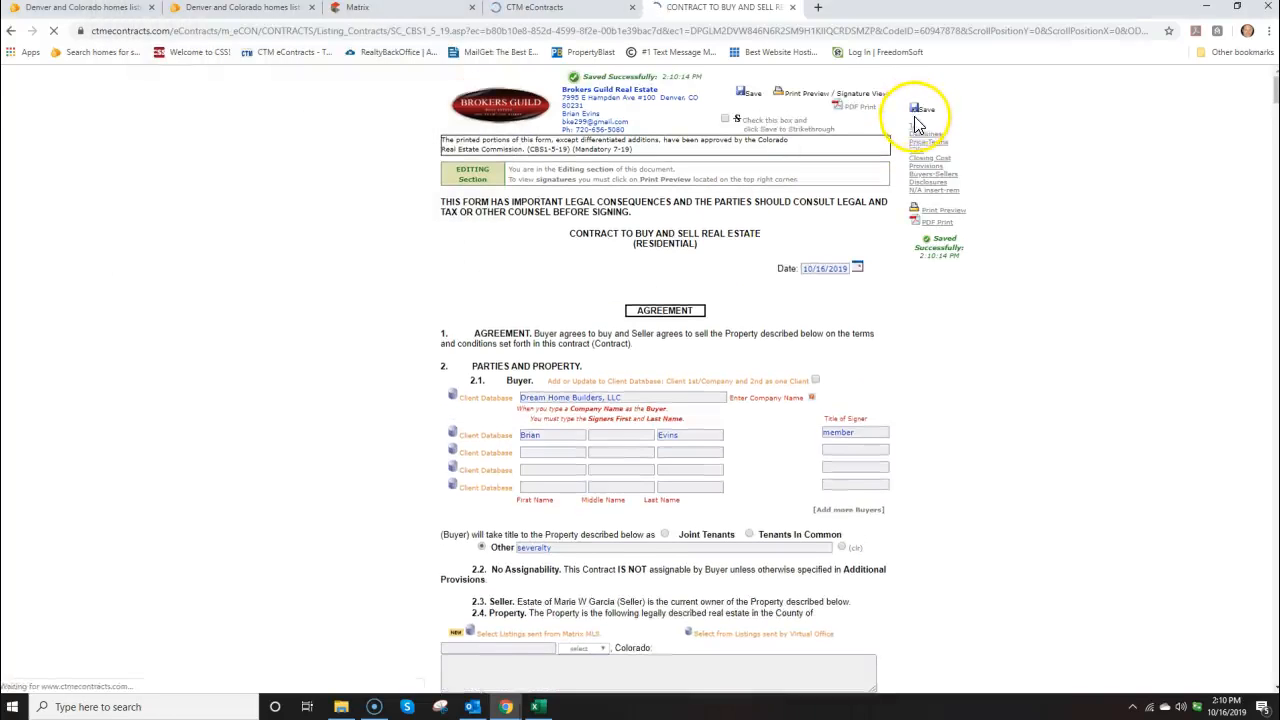
# Start a CTM address search for the listing, entering 'Flo' as the street name
pyautogui.scroll(-1, 910, 140)
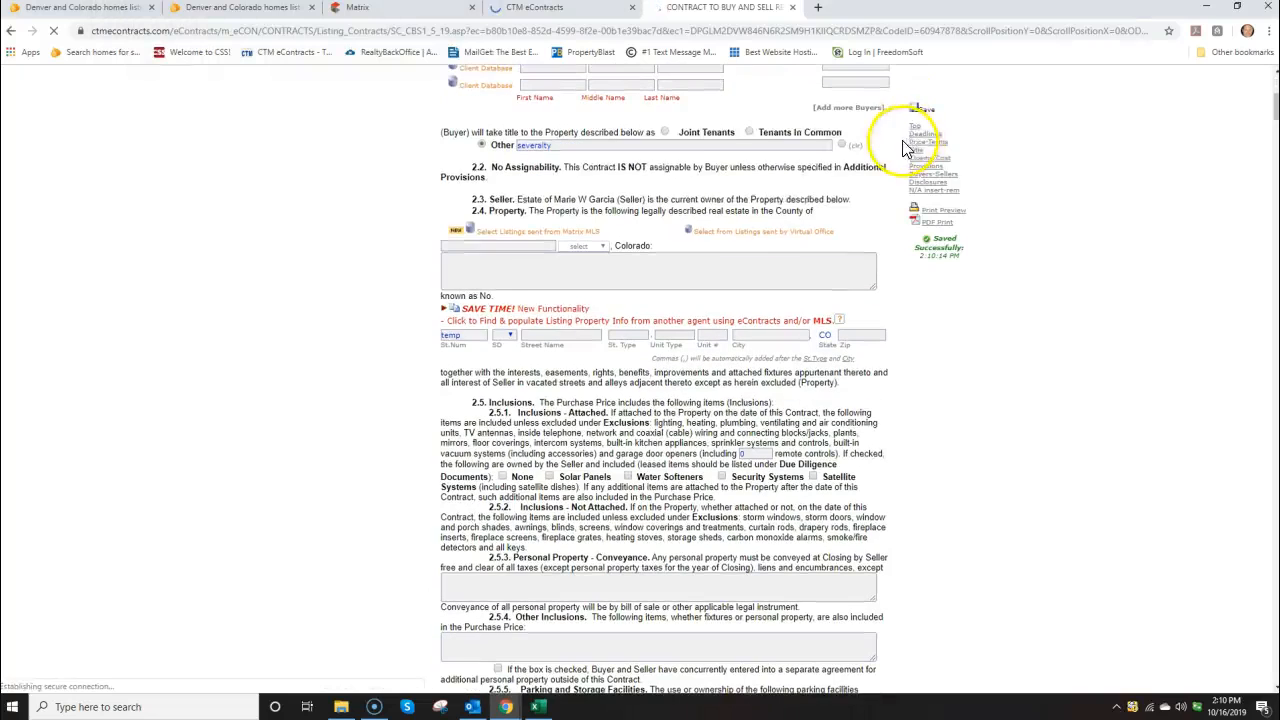
pyautogui.click(504, 241)
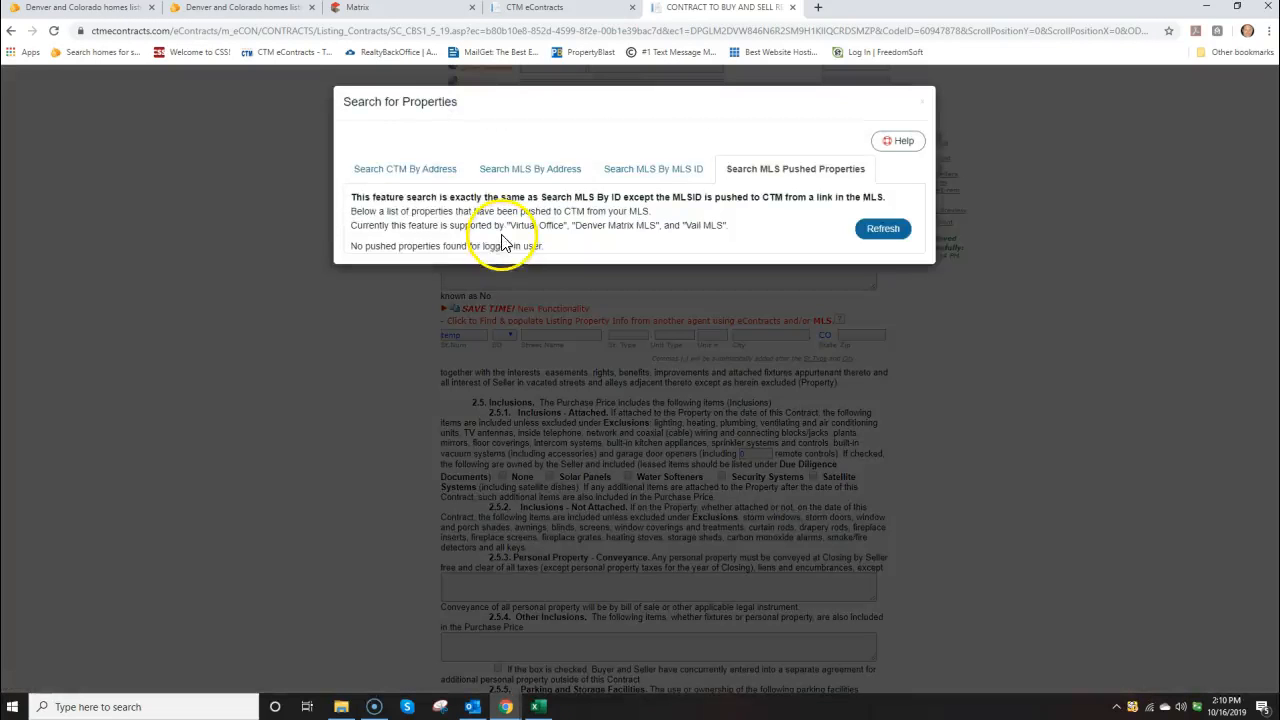
pyautogui.click(416, 173)
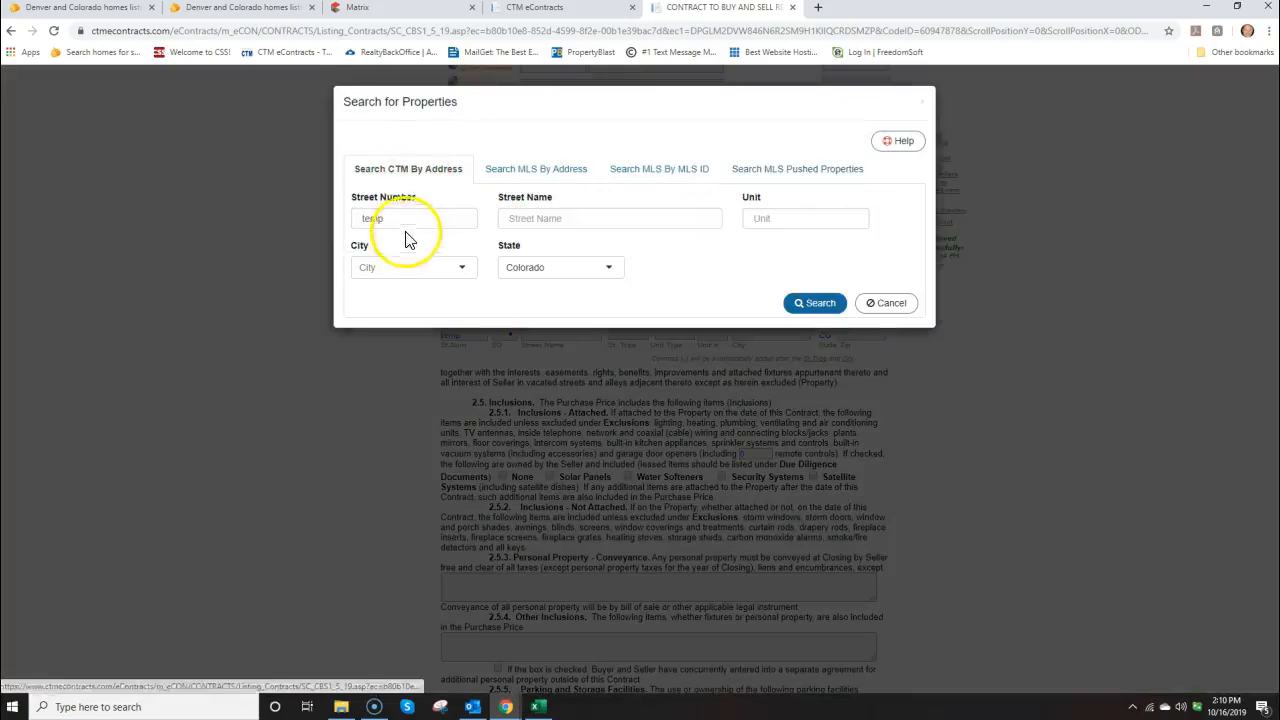
pyautogui.moveTo(406, 219); pyautogui.dragTo(362, 218)
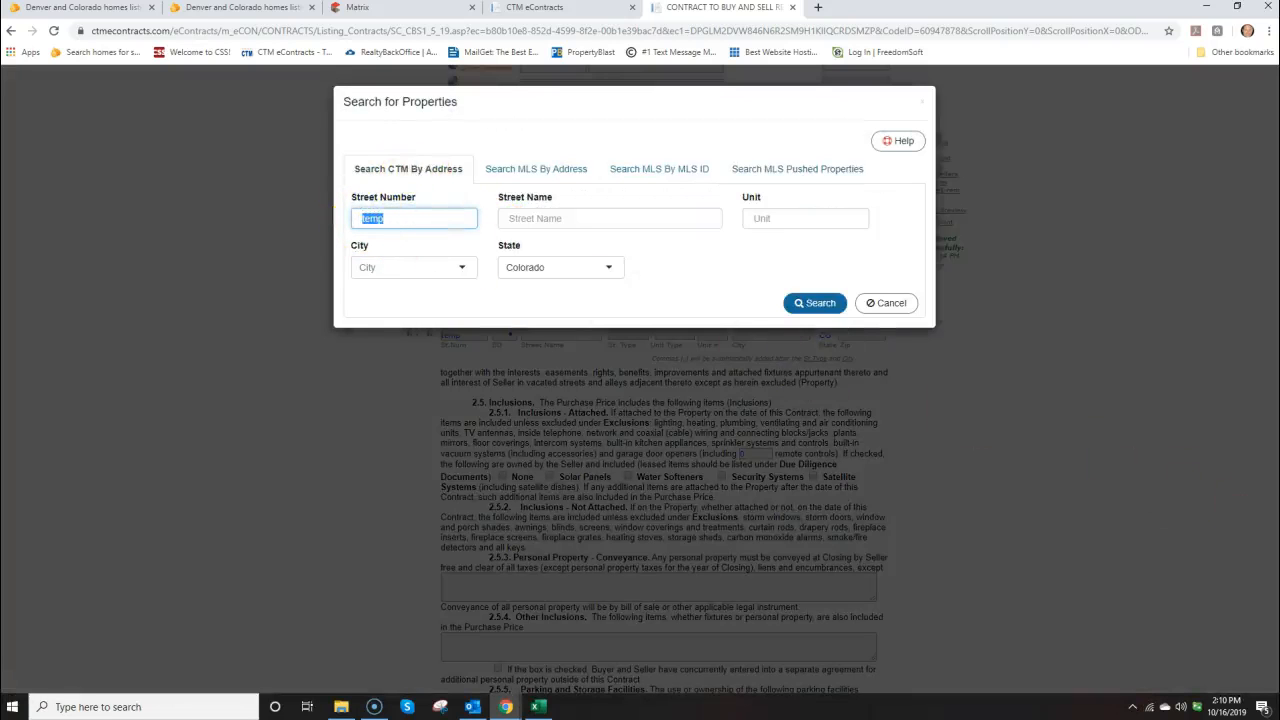
pyautogui.moveTo(1279, 225); pyautogui.dragTo(640, 267)
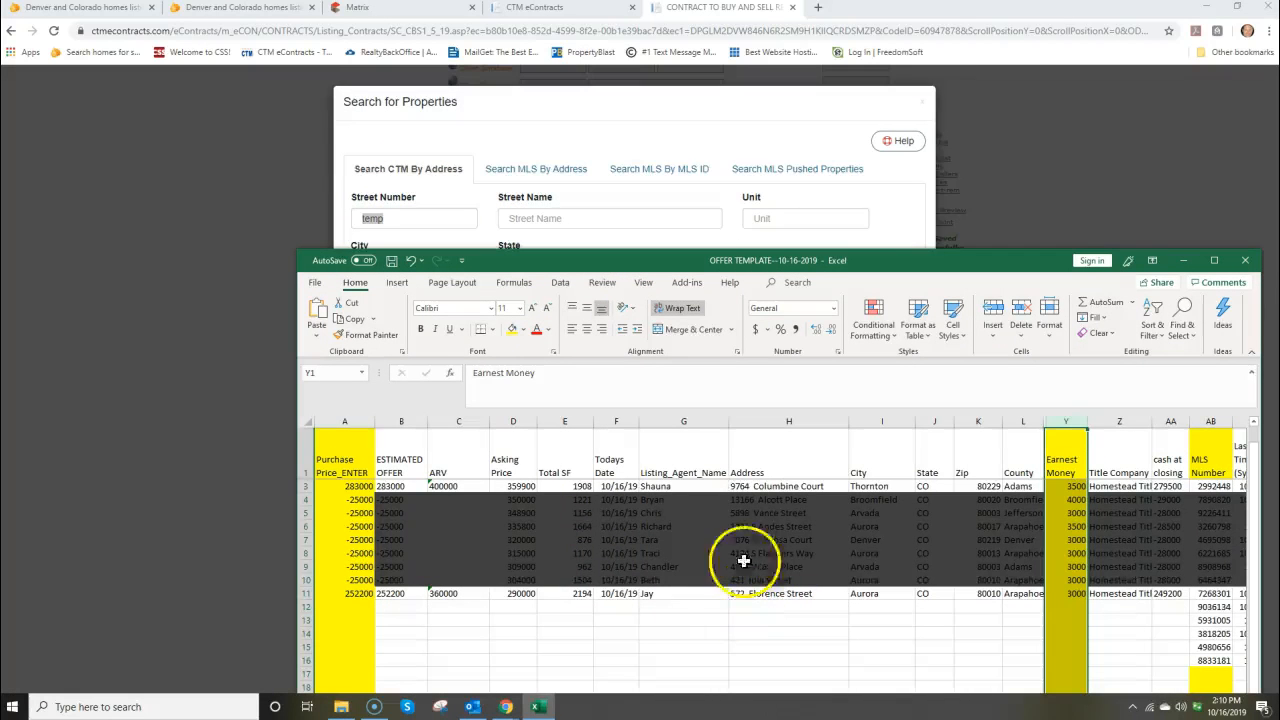
pyautogui.click(670, 242)
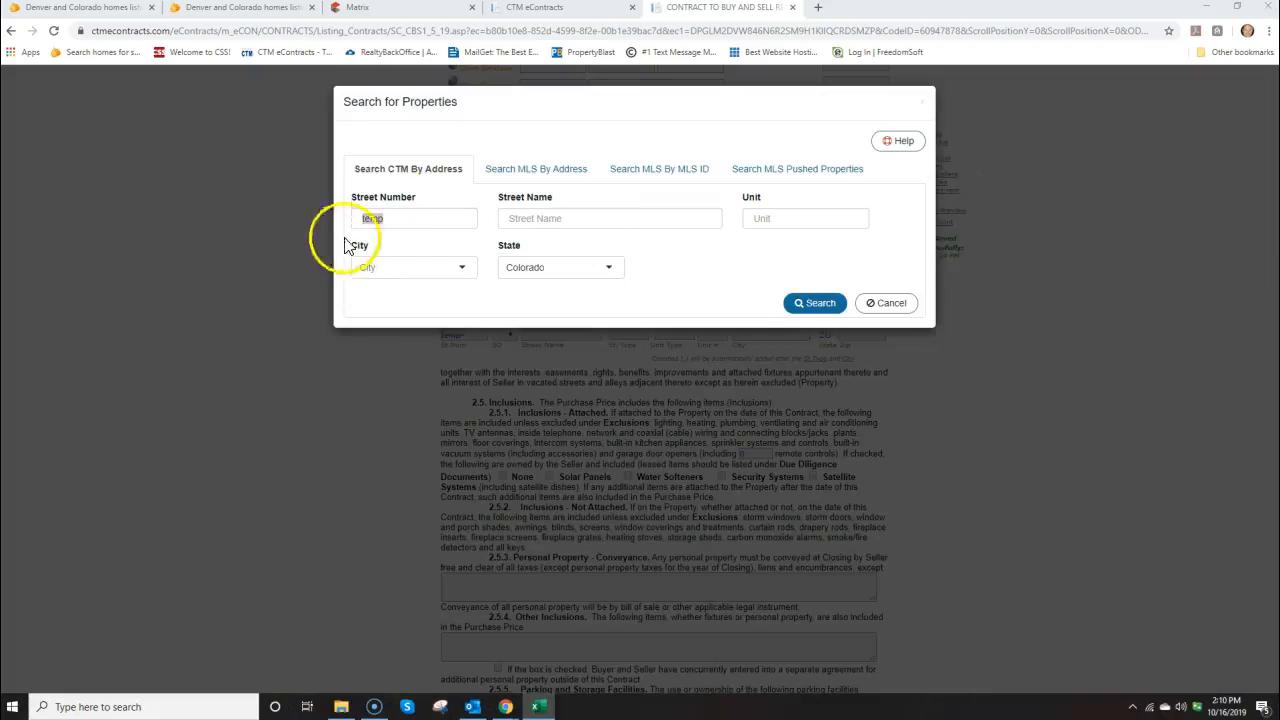
pyautogui.doubleClick(378, 217)
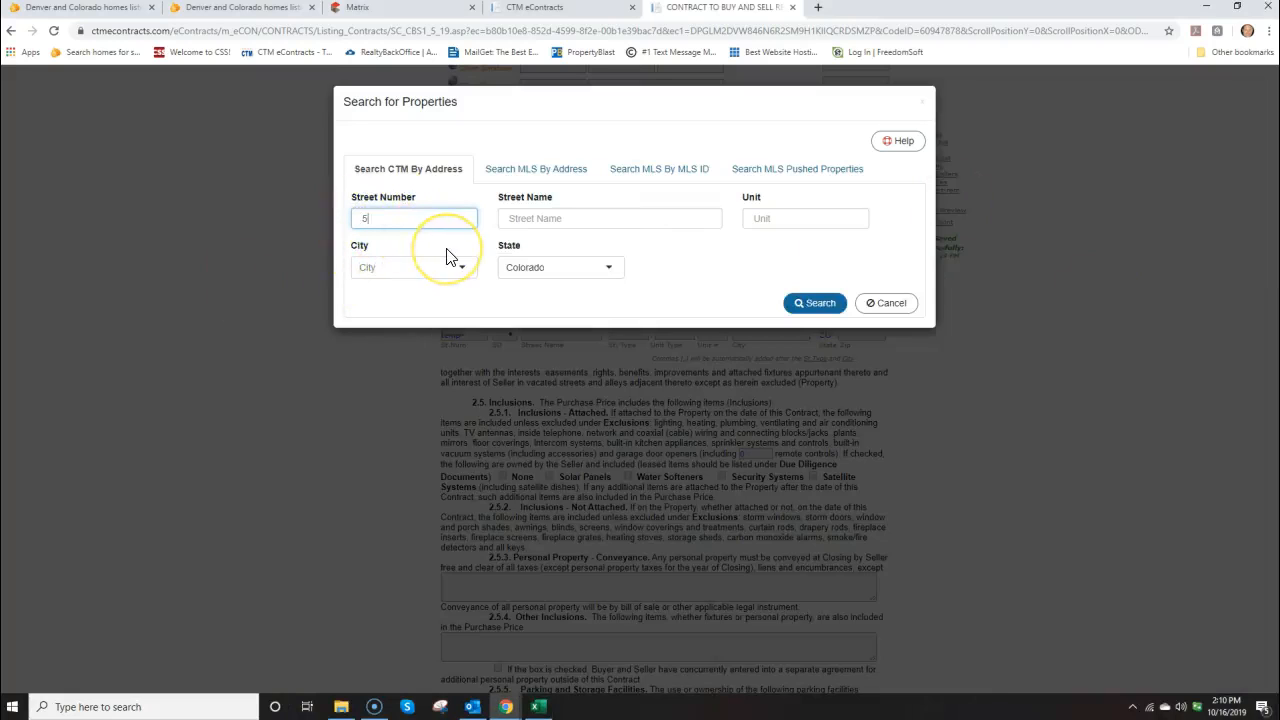
pyautogui.click(556, 217)
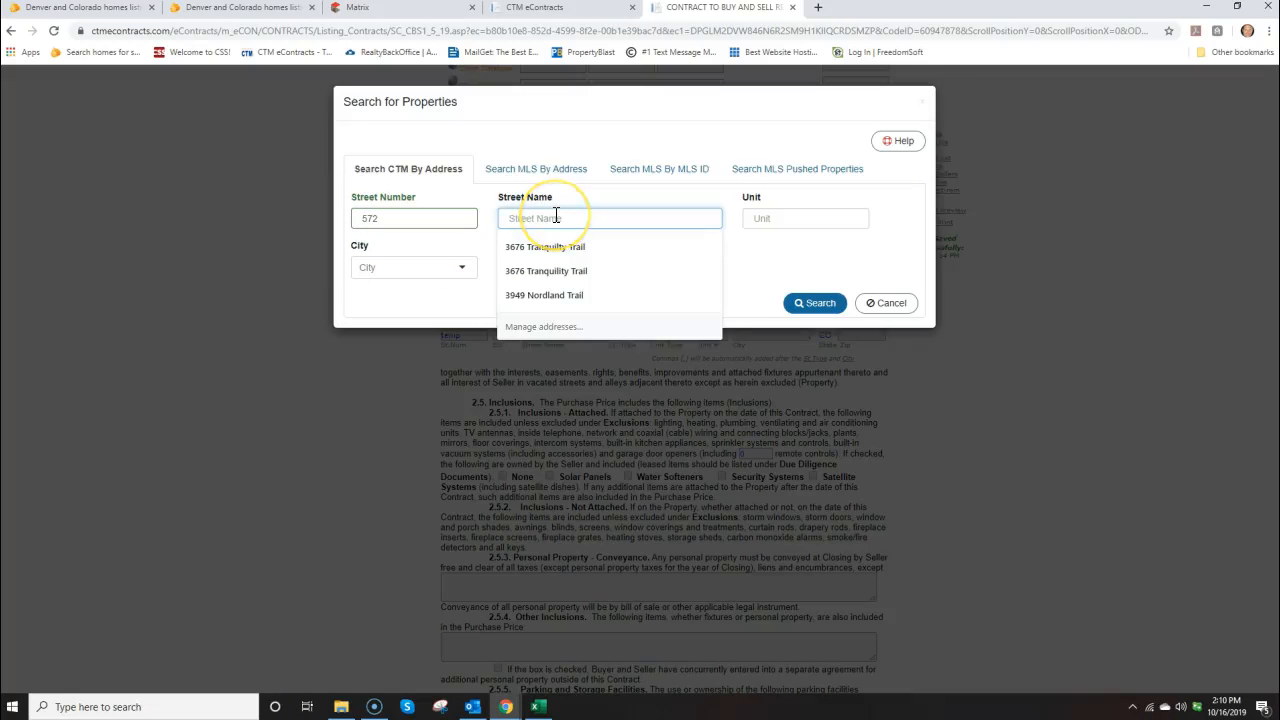
pyautogui.write('Florence')
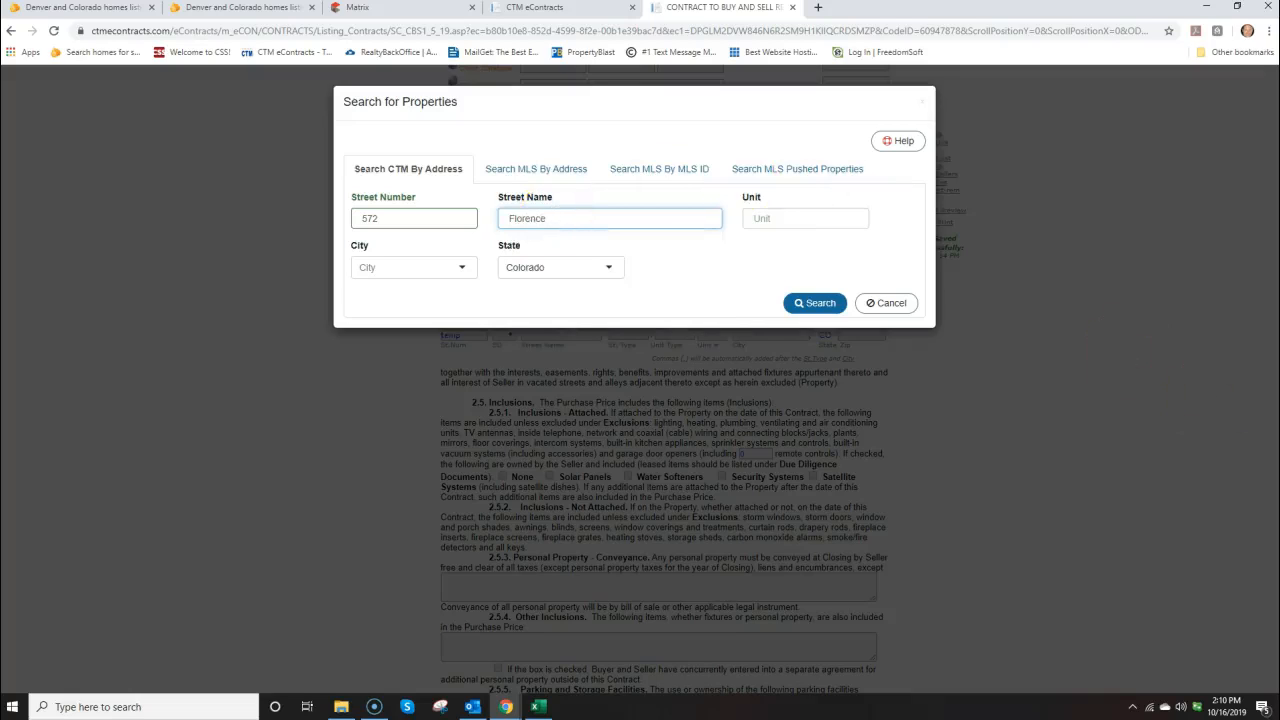
# Confirm the city on the offer spreadsheet, enter Aurora and run the Florence Street search
pyautogui.click(538, 706)
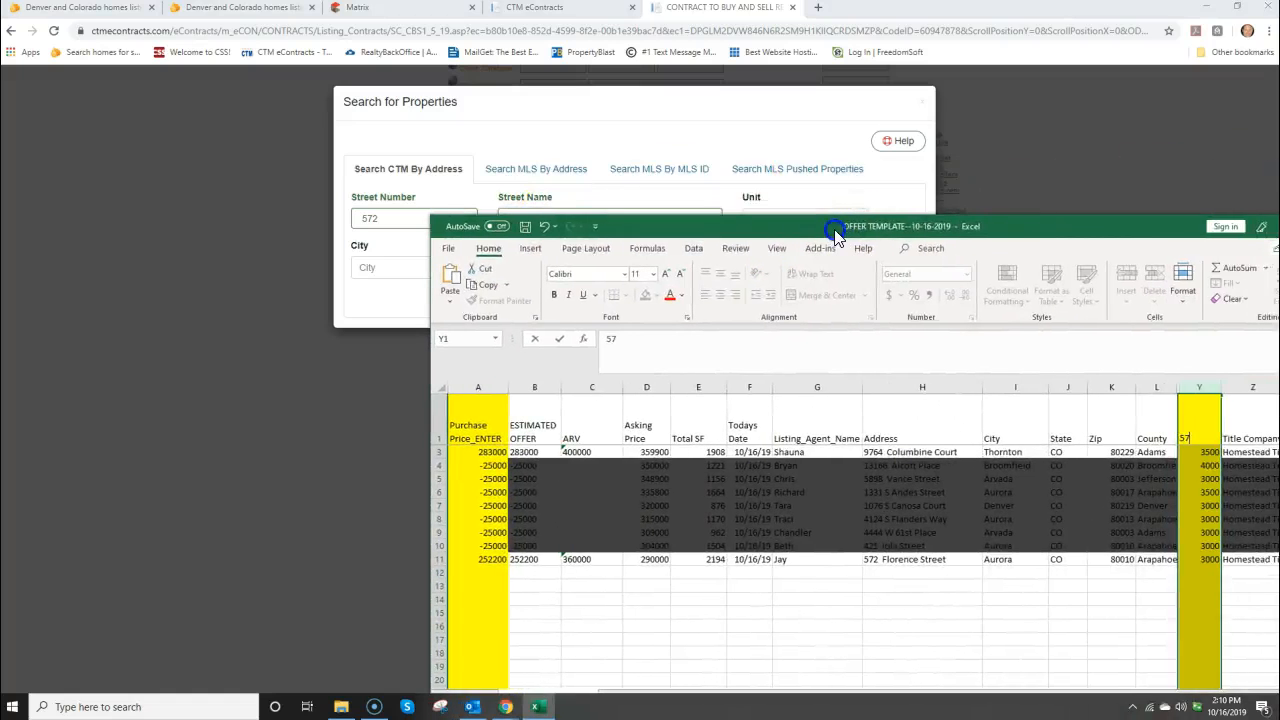
pyautogui.click(1008, 560)
pyautogui.moveTo(800, 231); pyautogui.dragTo(1279, 268)
pyautogui.click(369, 267)
pyautogui.write('aurora')
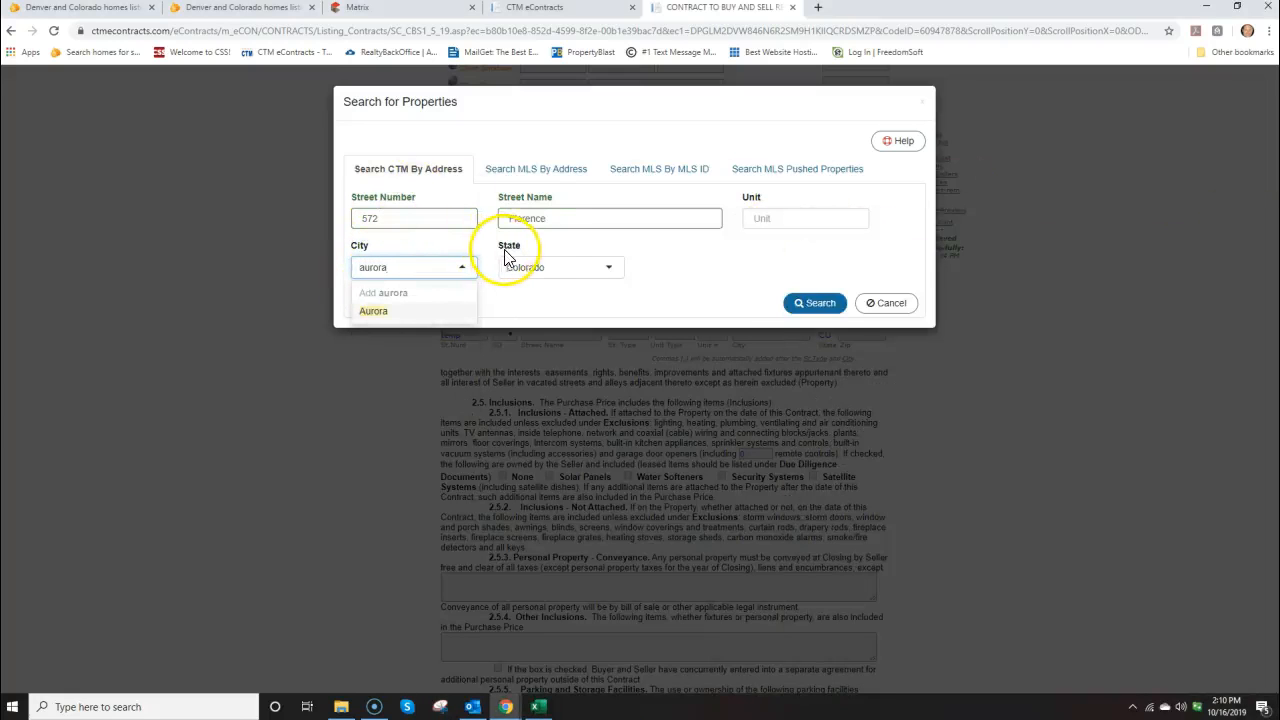
pyautogui.click(808, 304)
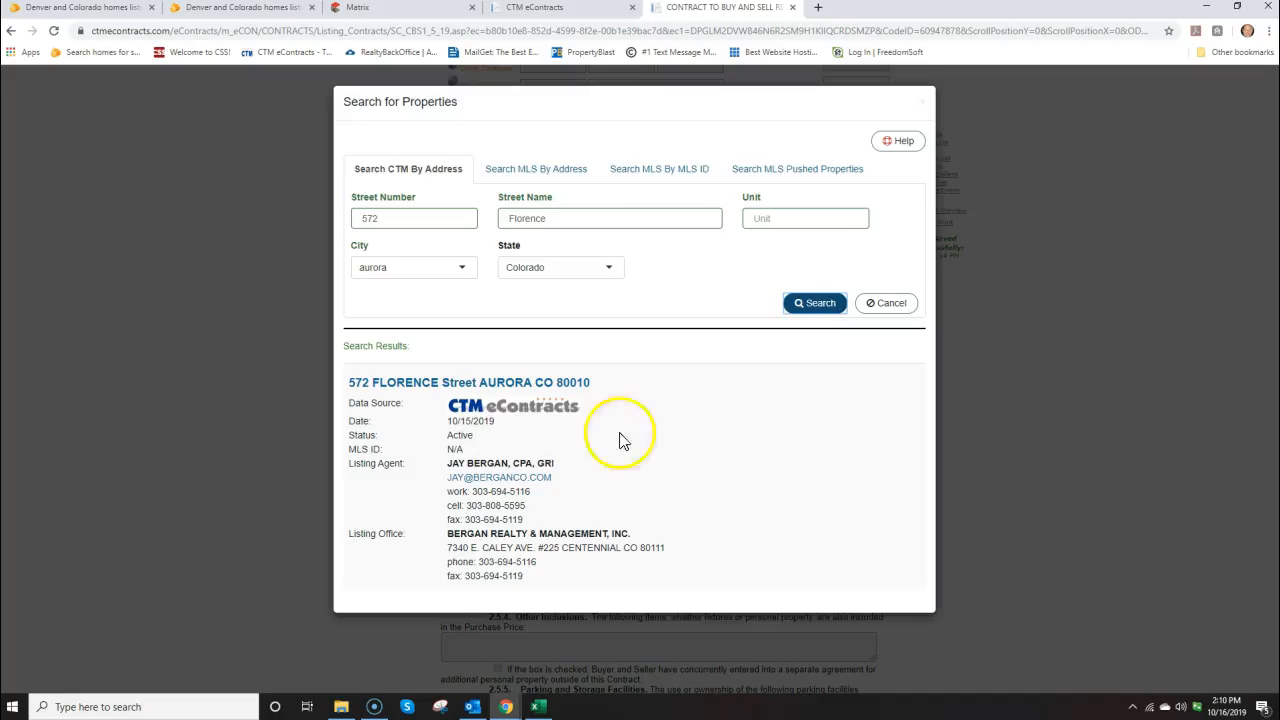
# Import all data from the Florence Street, Aurora listing into the contract
pyautogui.click(413, 388)
pyautogui.click(349, 197)
pyautogui.scroll(-5, 663, 309)
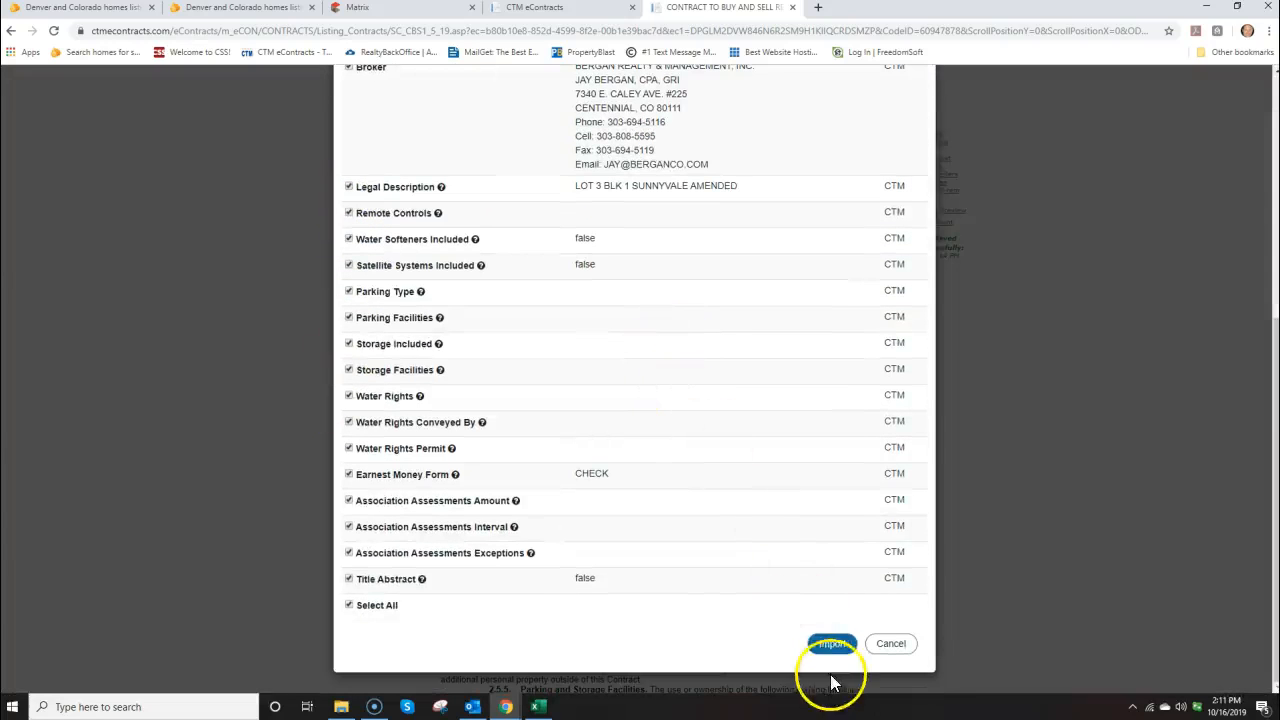
pyautogui.click(831, 644)
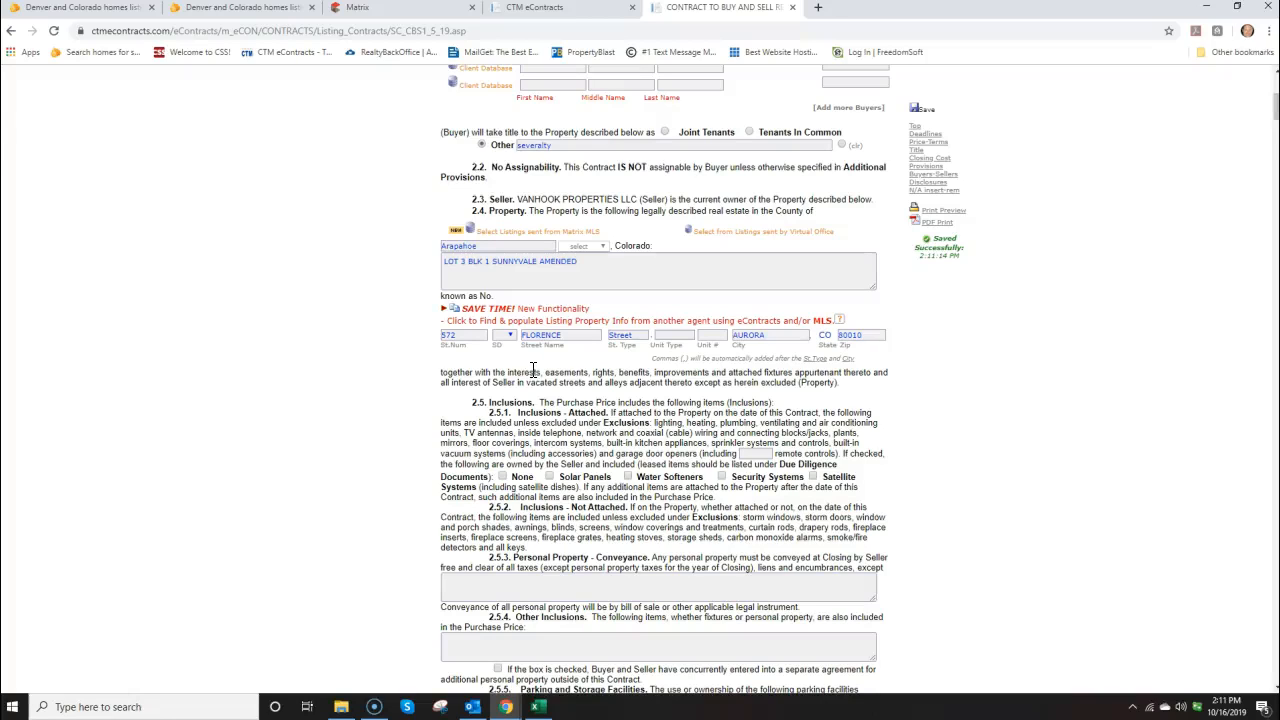
# Enter the offer's purchase price of 252200 on the contract
pyautogui.moveTo(1279, 180); pyautogui.dragTo(464, 178)
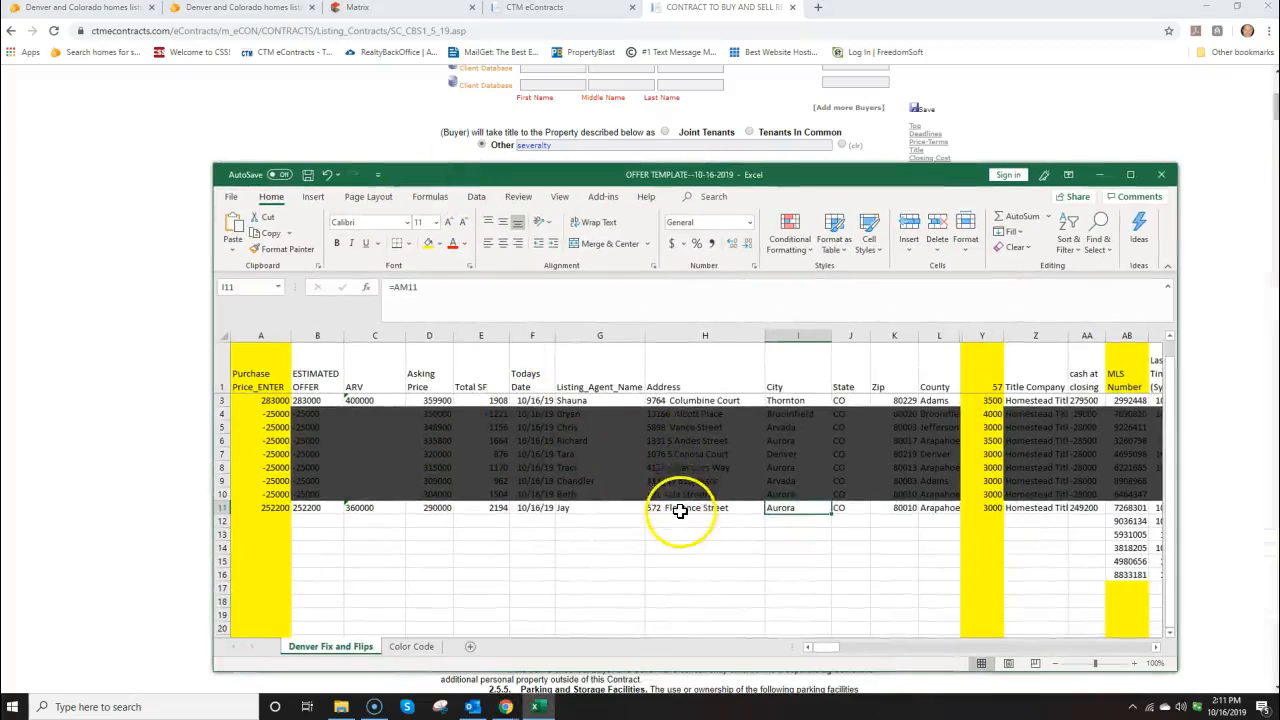
pyautogui.moveTo(851, 179); pyautogui.dragTo(1279, 180)
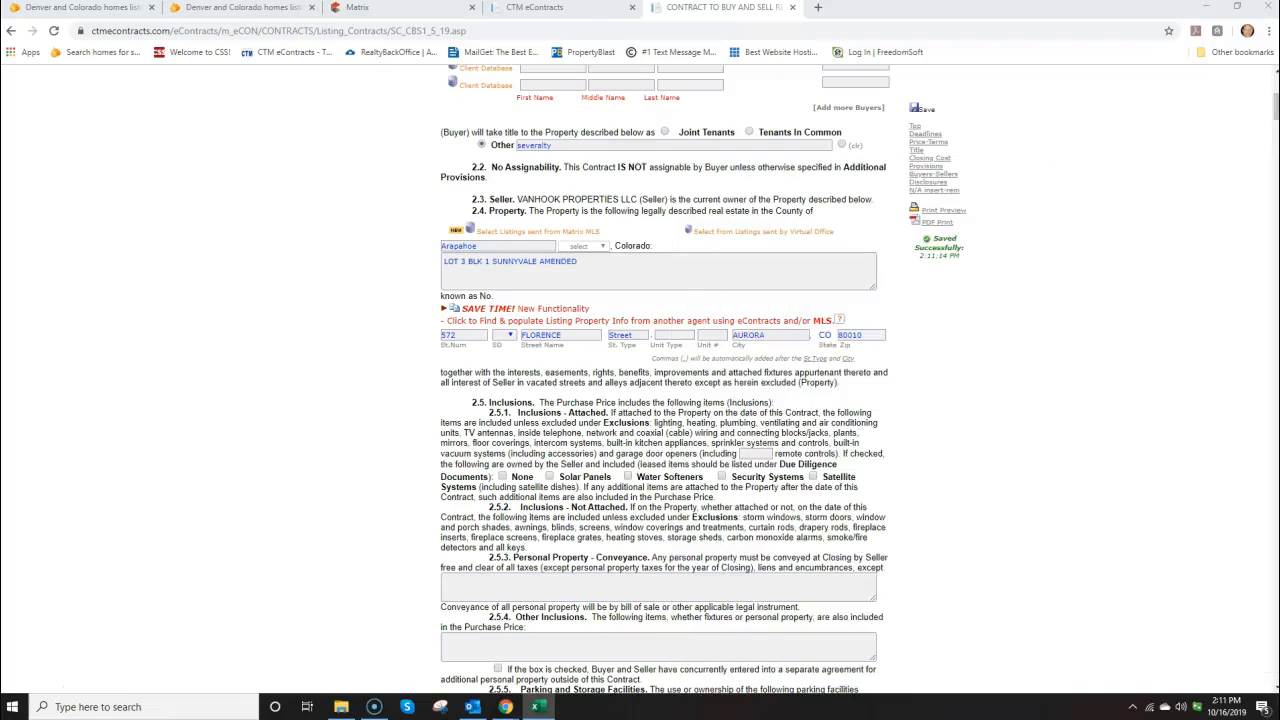
pyautogui.scroll(-6, 988, 360)
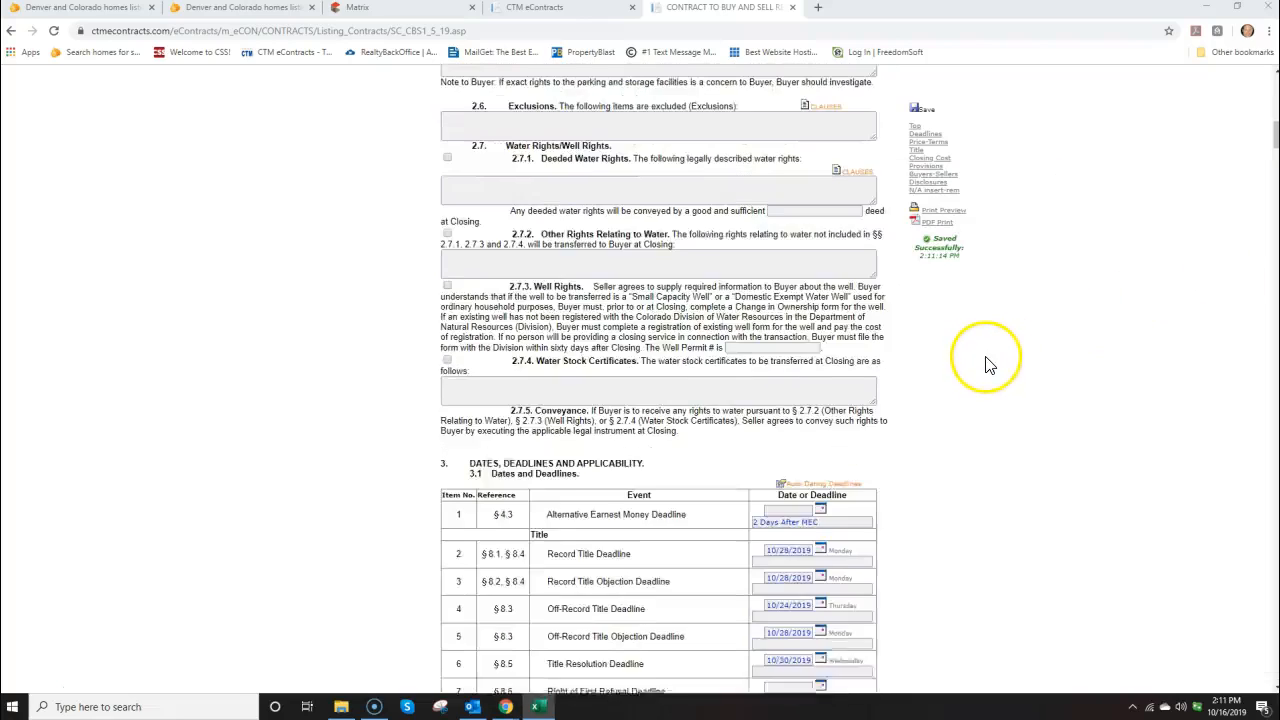
pyautogui.scroll(-4, 985, 365)
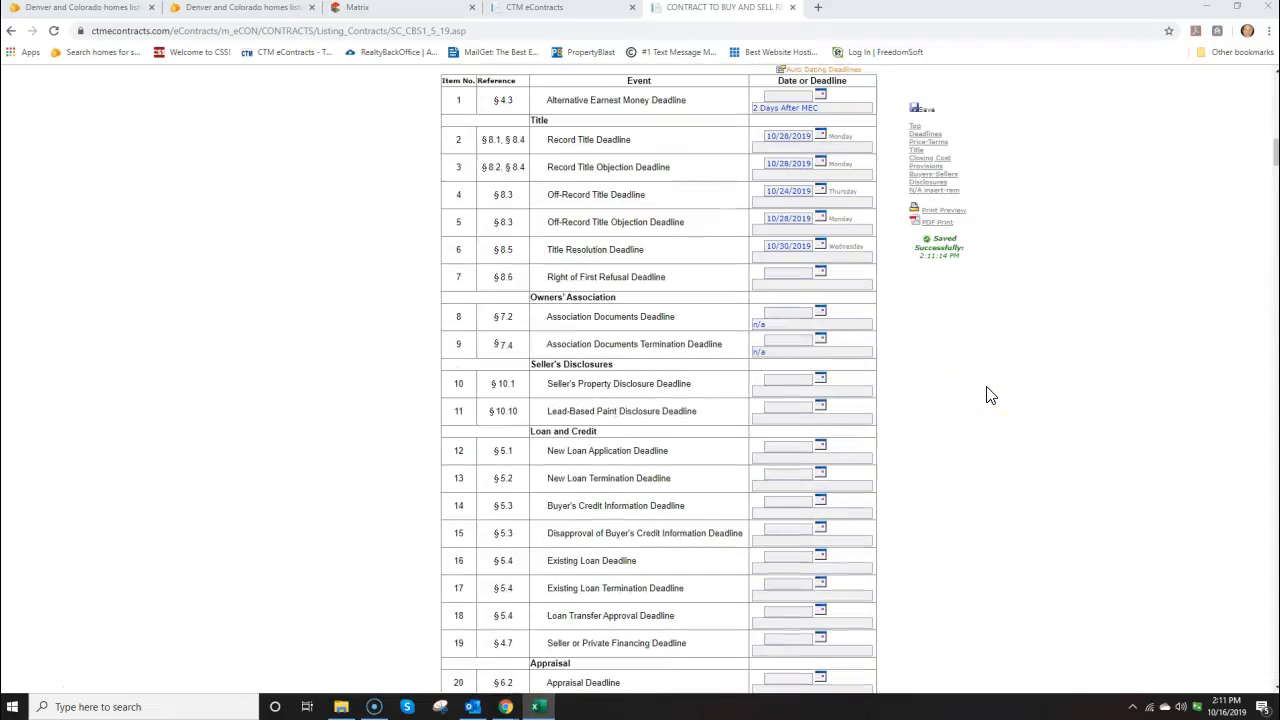
pyautogui.scroll(-8, 986, 397)
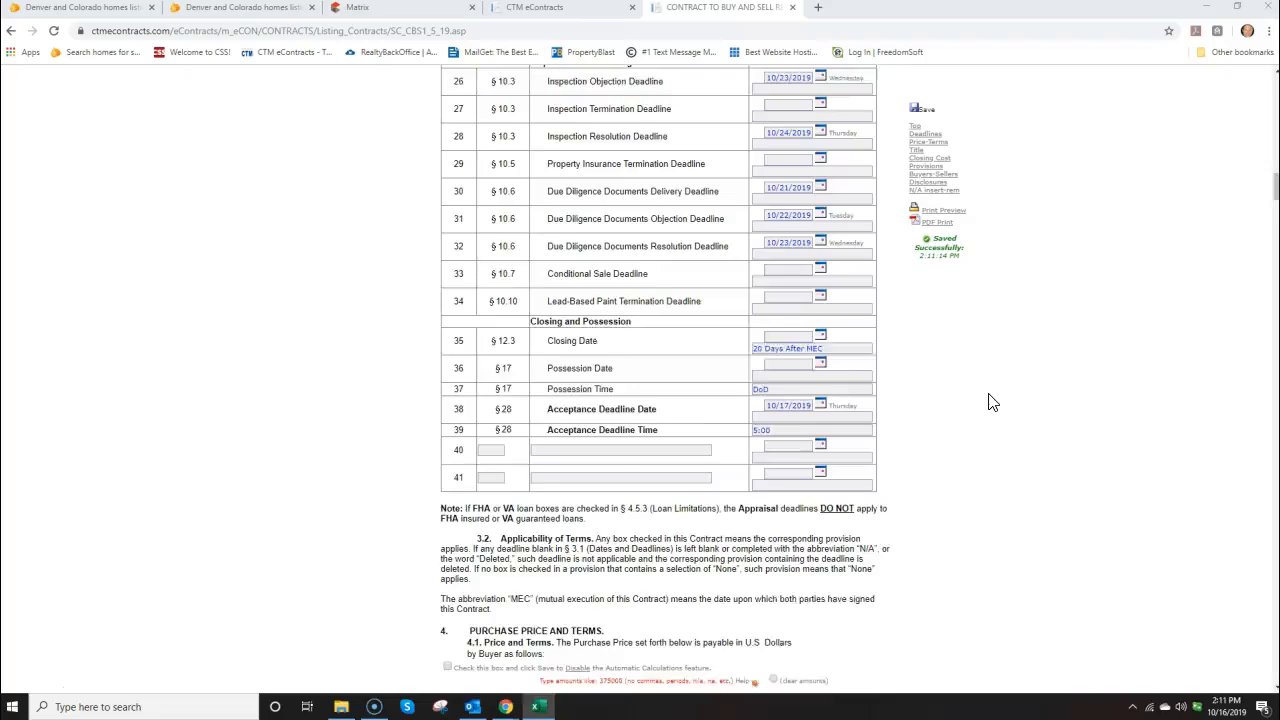
pyautogui.scroll(-5, 988, 402)
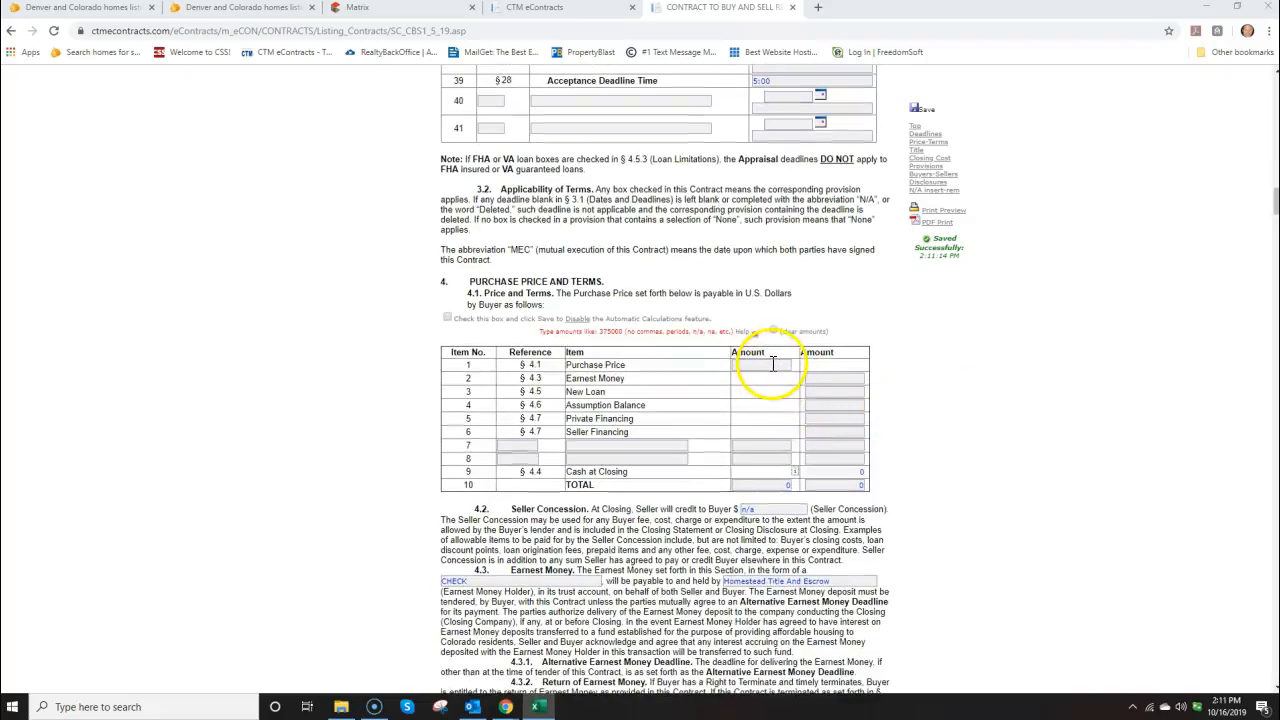
pyautogui.click(774, 364)
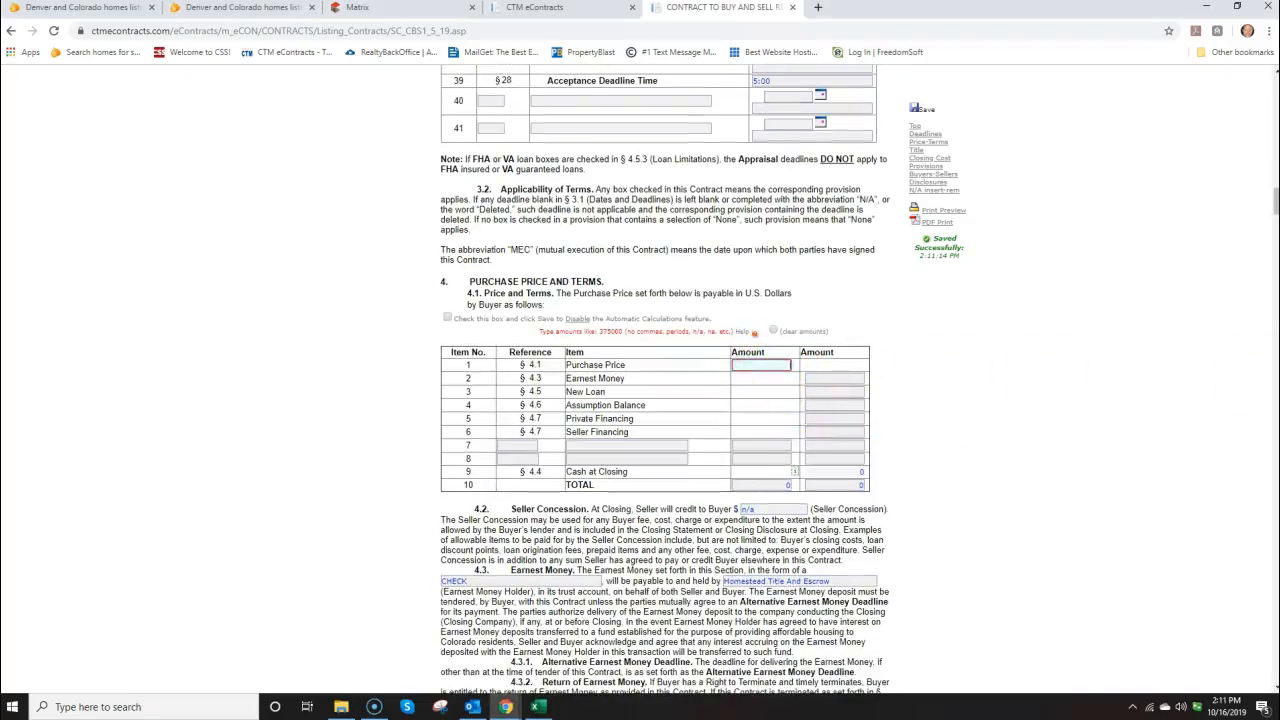
pyautogui.moveTo(1279, 285); pyautogui.dragTo(1279, 210)
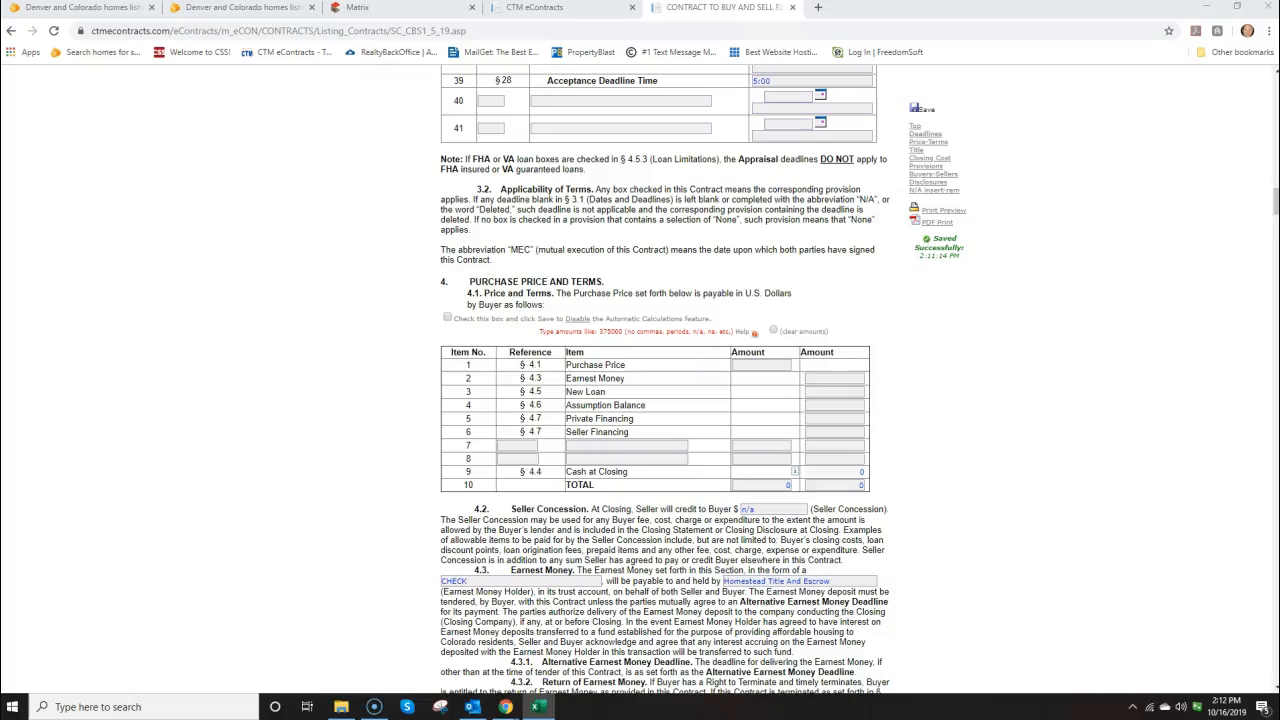
pyautogui.click(774, 366)
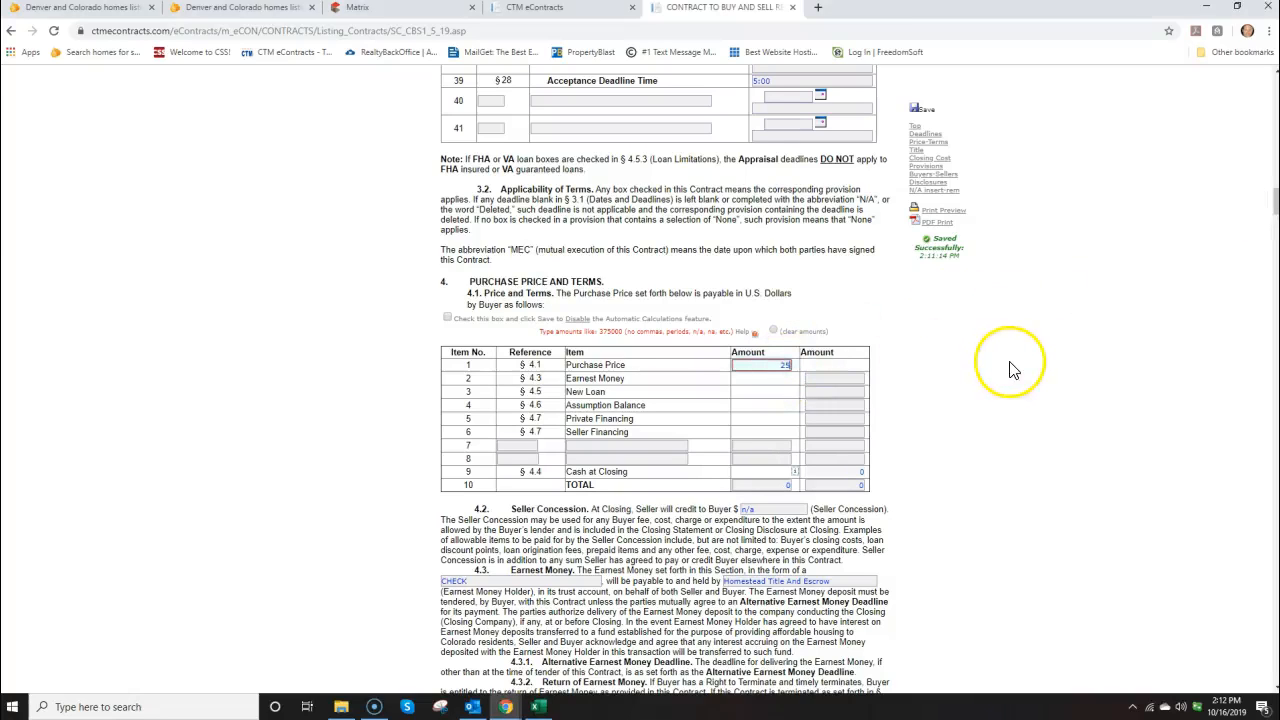
# Enter 3000 as earnest money so cash at closing recalculates to 249200
pyautogui.click(835, 378)
pyautogui.moveTo(1279, 222); pyautogui.dragTo(398, 223)
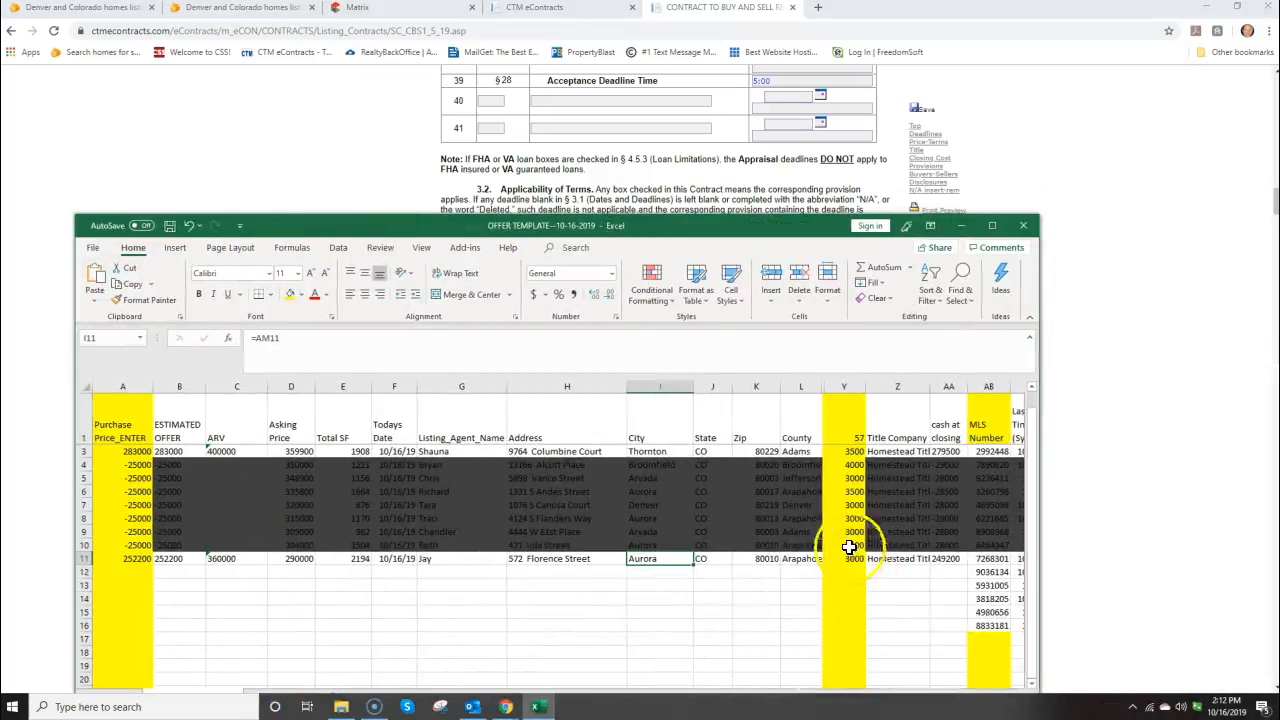
pyautogui.moveTo(701, 224); pyautogui.dragTo(1279, 228)
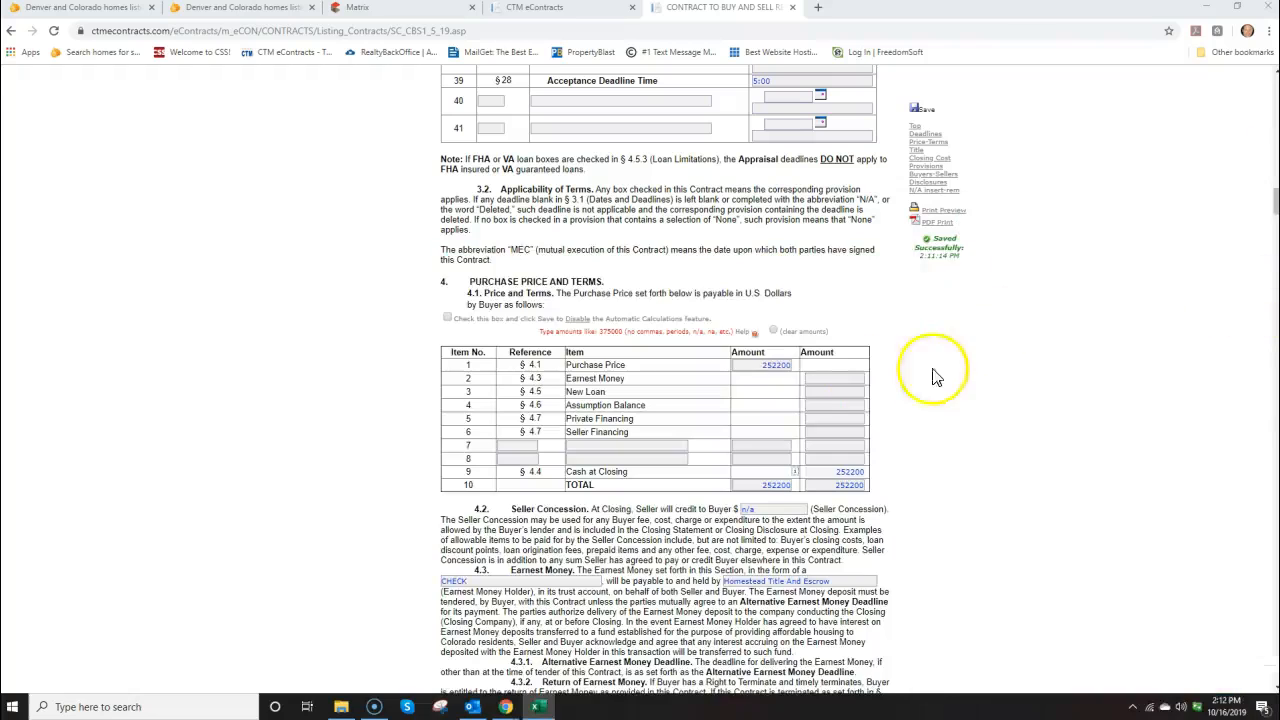
pyautogui.click(838, 378)
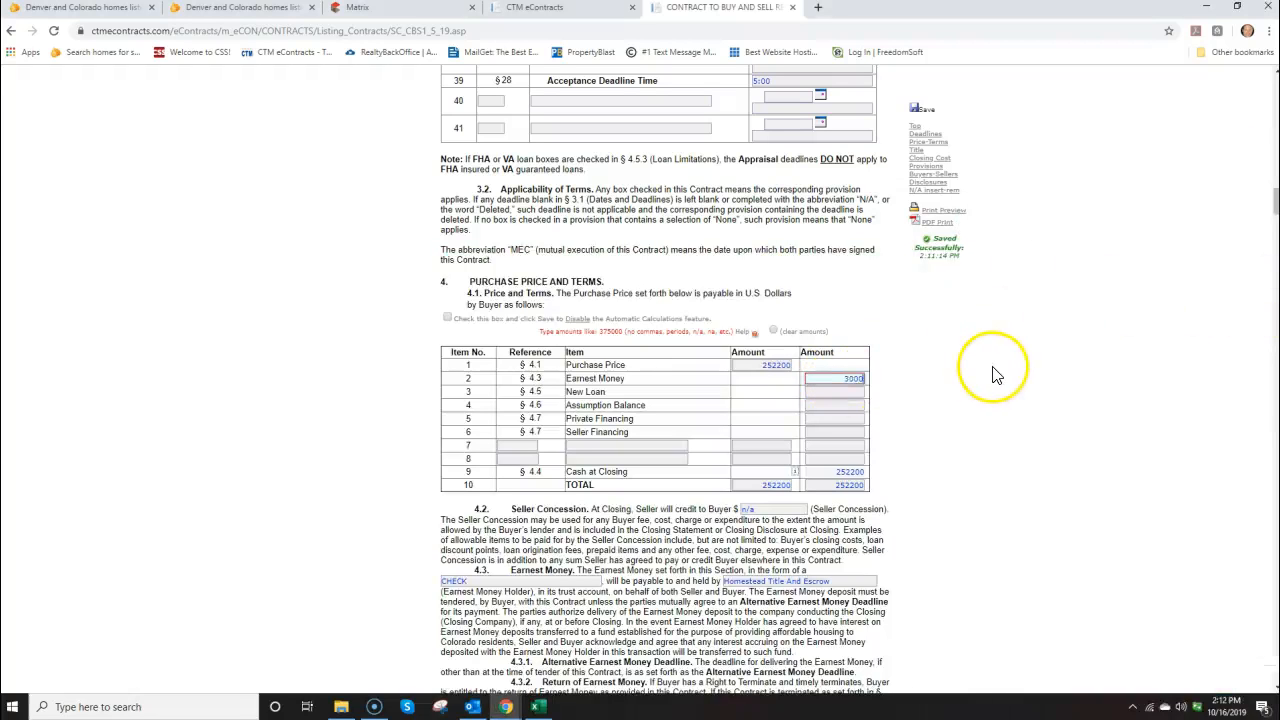
pyautogui.click(946, 466)
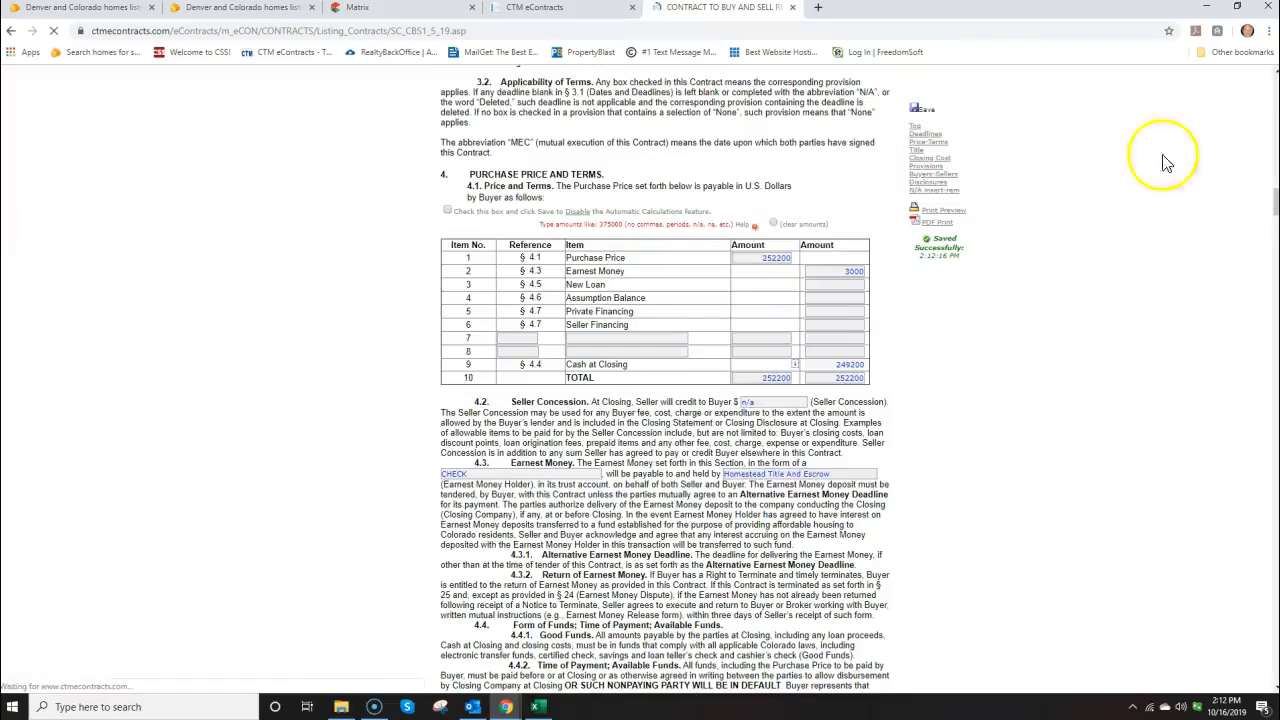
pyautogui.moveTo(1275, 205); pyautogui.dragTo(1270, 75)
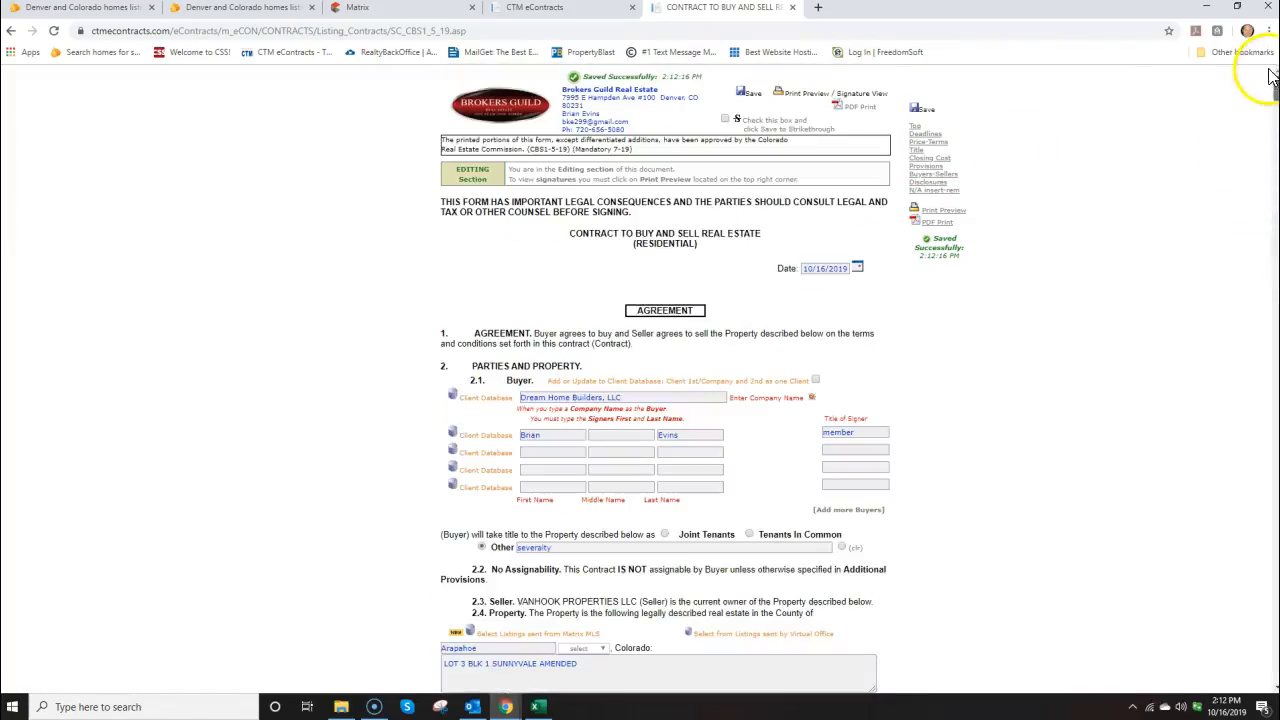
# Add the buyer's typed signature in Signature View, accept the terms, and close the preview
pyautogui.click(806, 101)
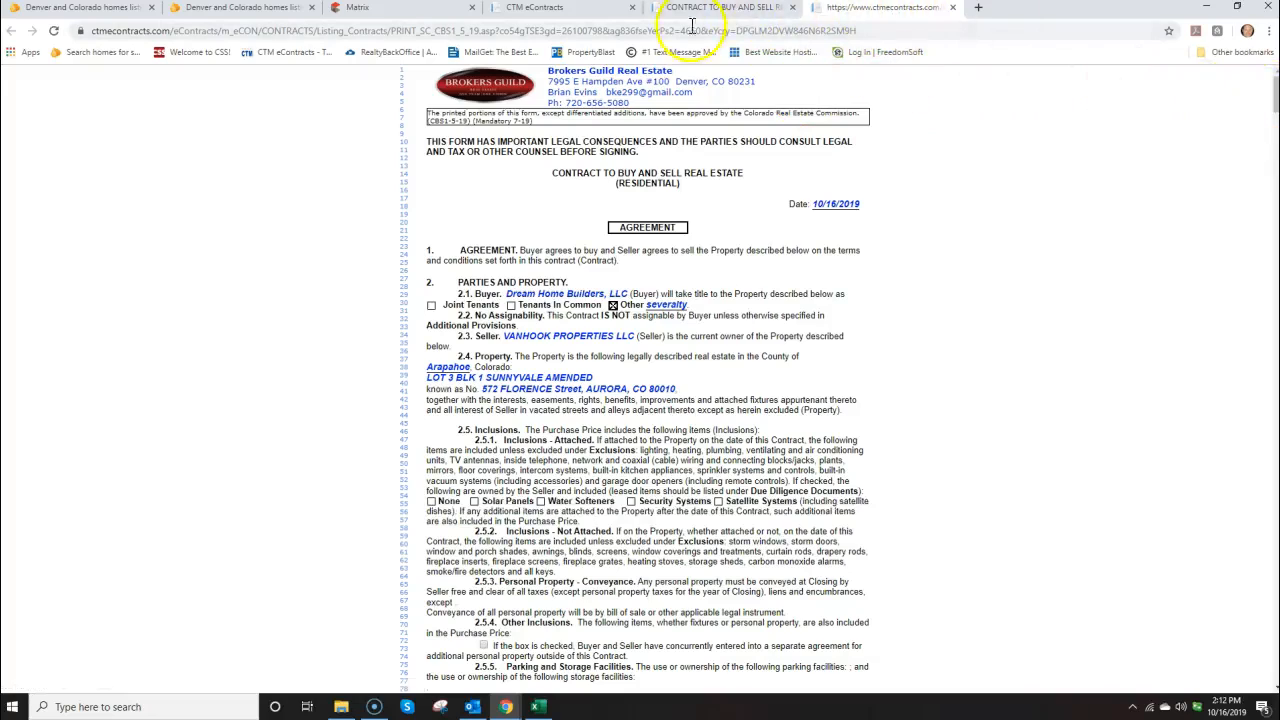
pyautogui.moveTo(1275, 94); pyautogui.dragTo(1276, 448)
pyautogui.moveTo(1276, 530); pyautogui.dragTo(1275, 620)
pyautogui.click(541, 360)
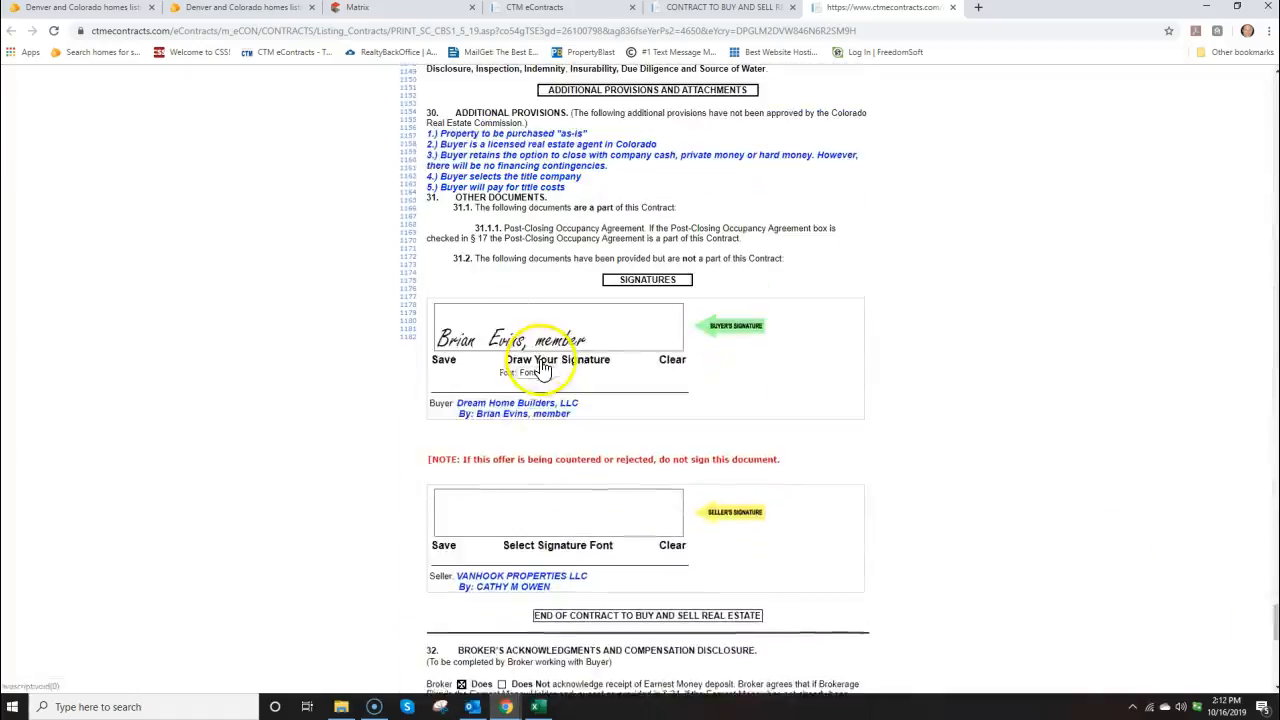
pyautogui.click(443, 359)
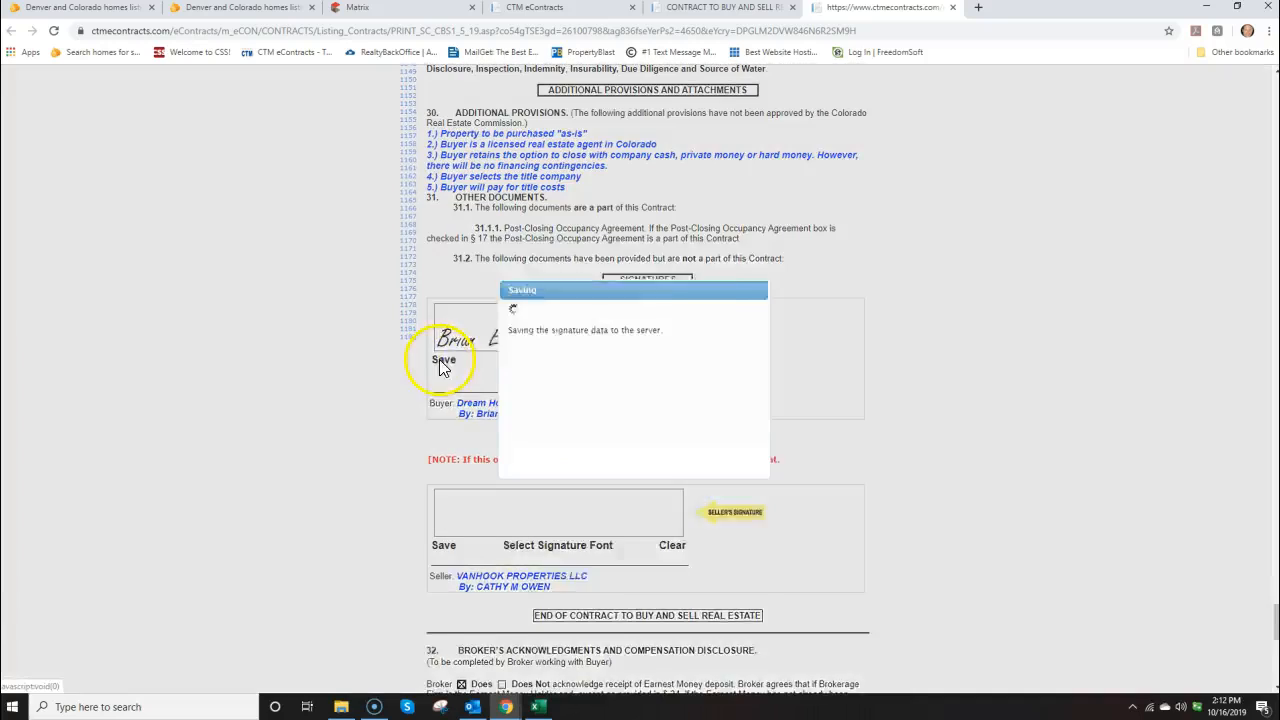
pyautogui.click(681, 493)
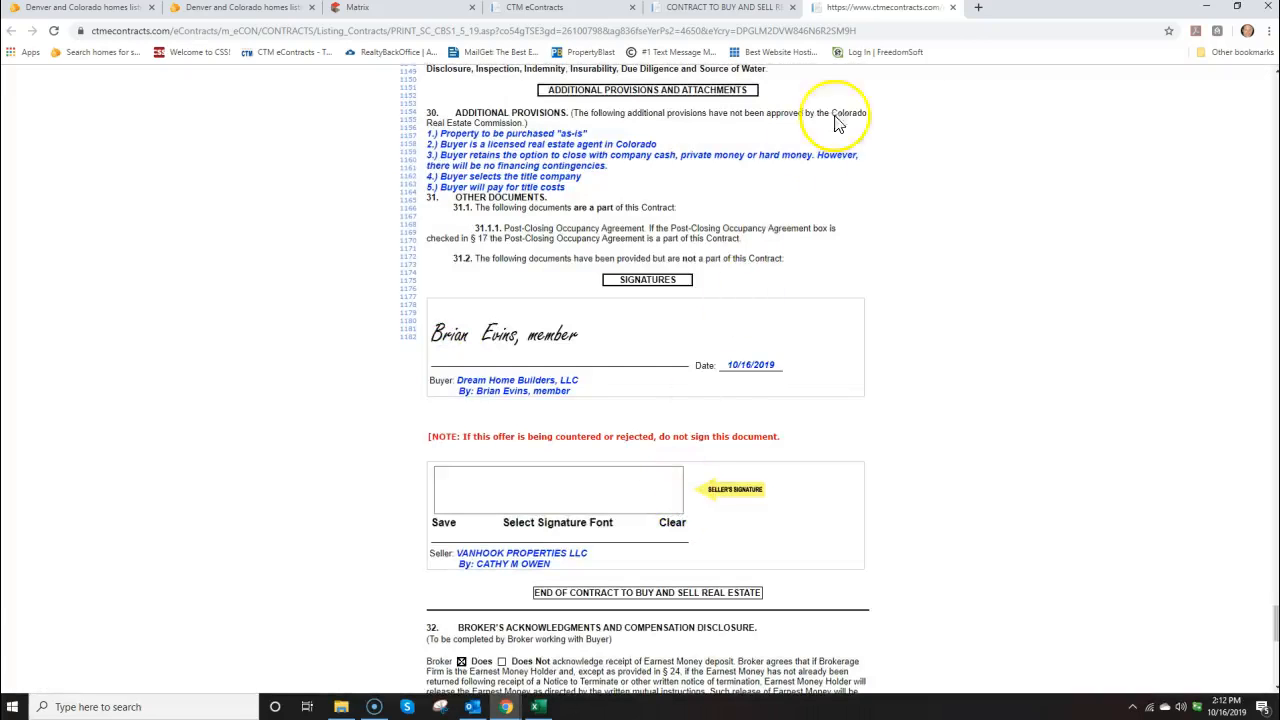
pyautogui.click(953, 8)
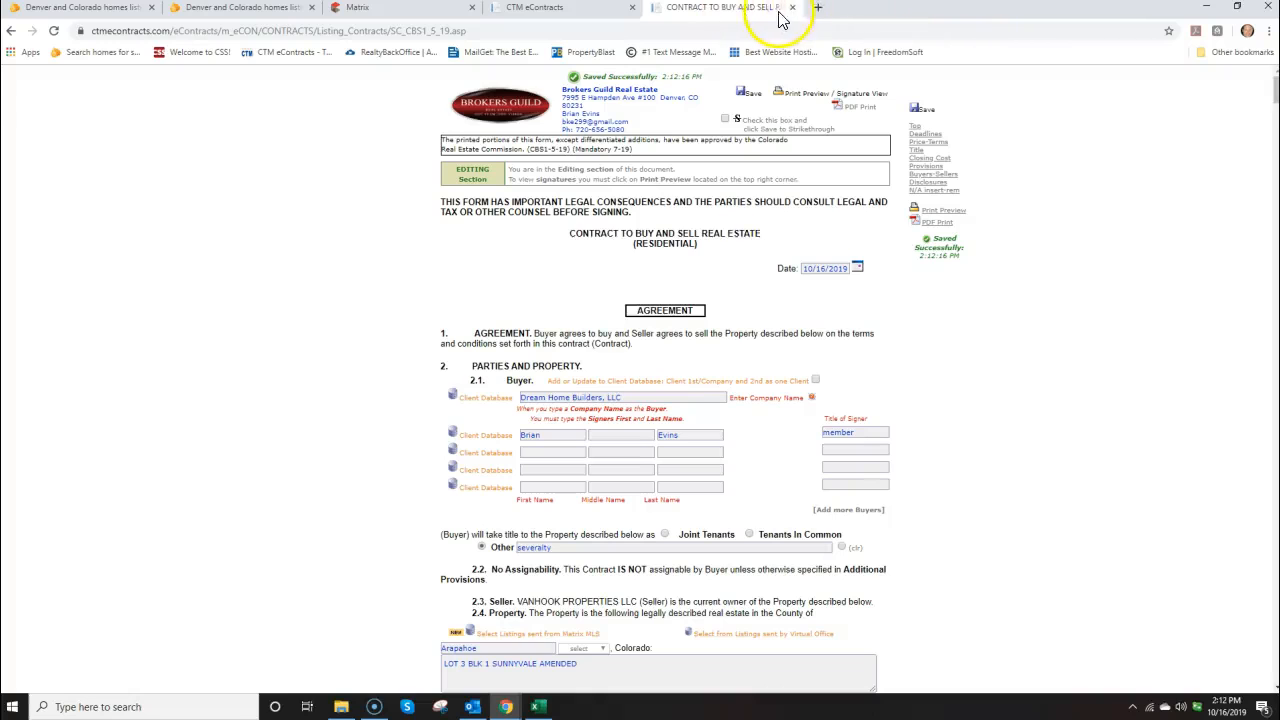
pyautogui.click(793, 8)
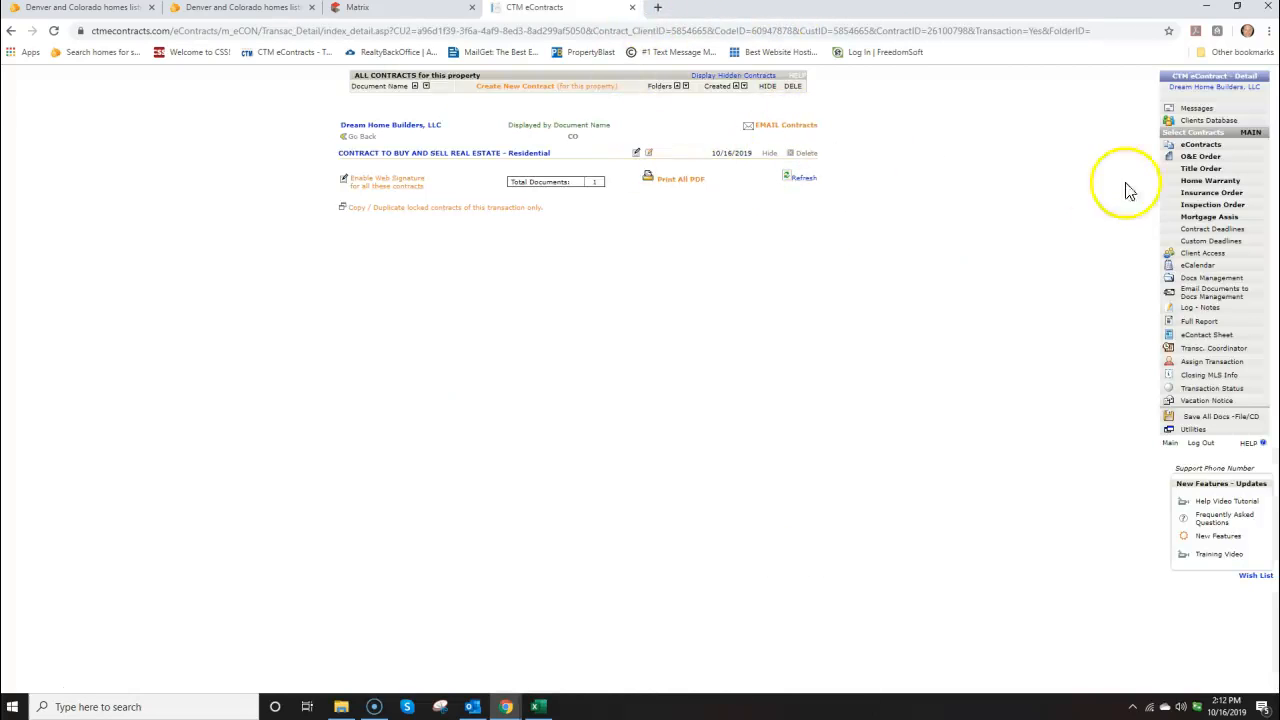
# Refresh the contract list and address a contract email to the listing agent
pyautogui.click(1200, 146)
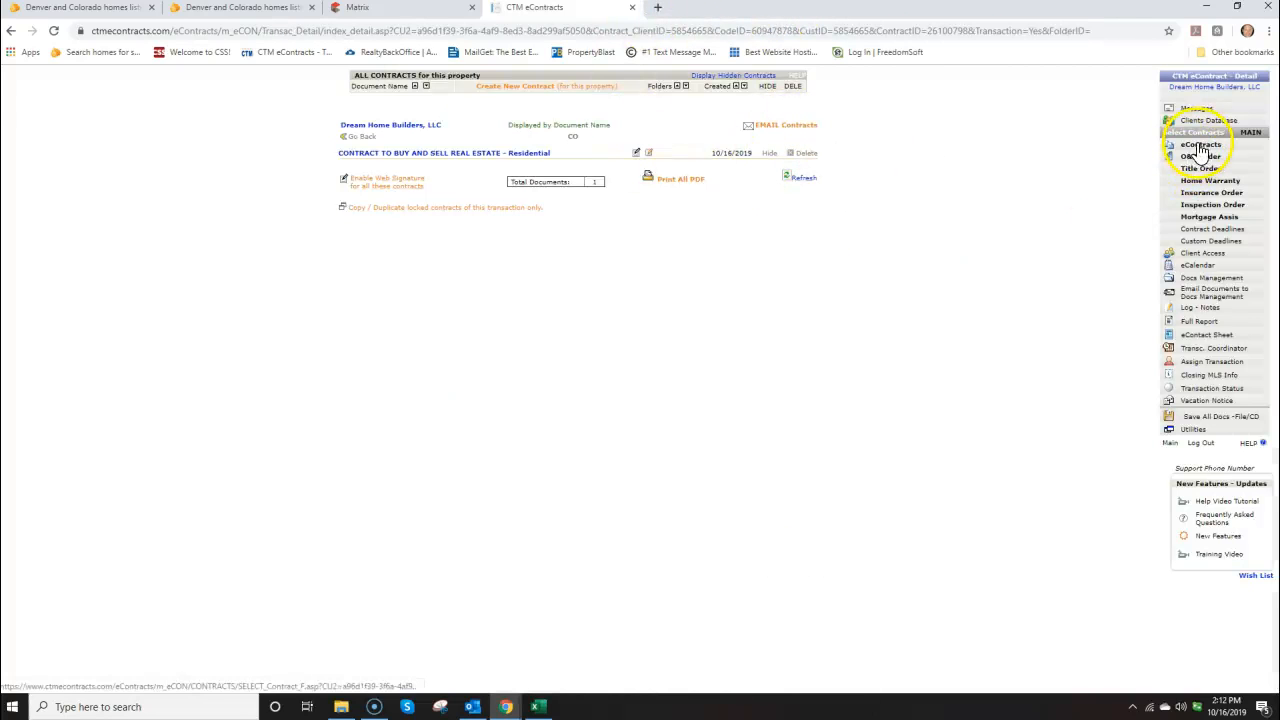
pyautogui.click(764, 129)
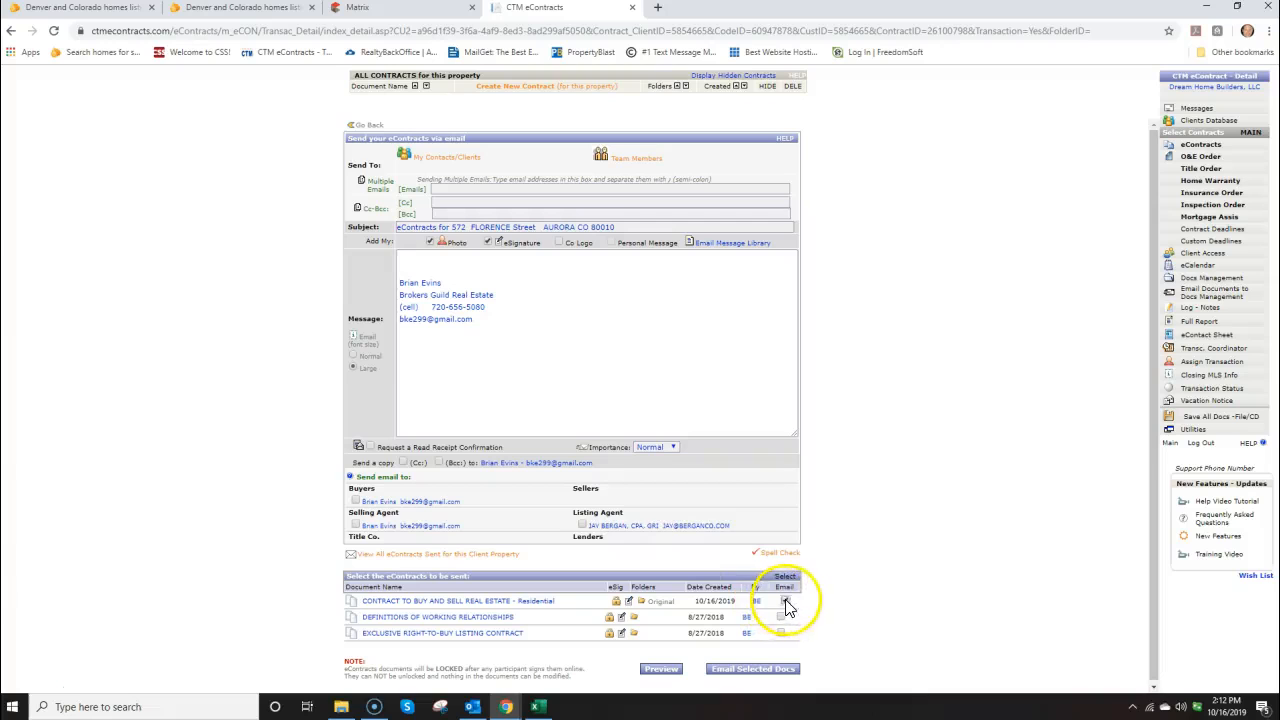
pyautogui.click(582, 525)
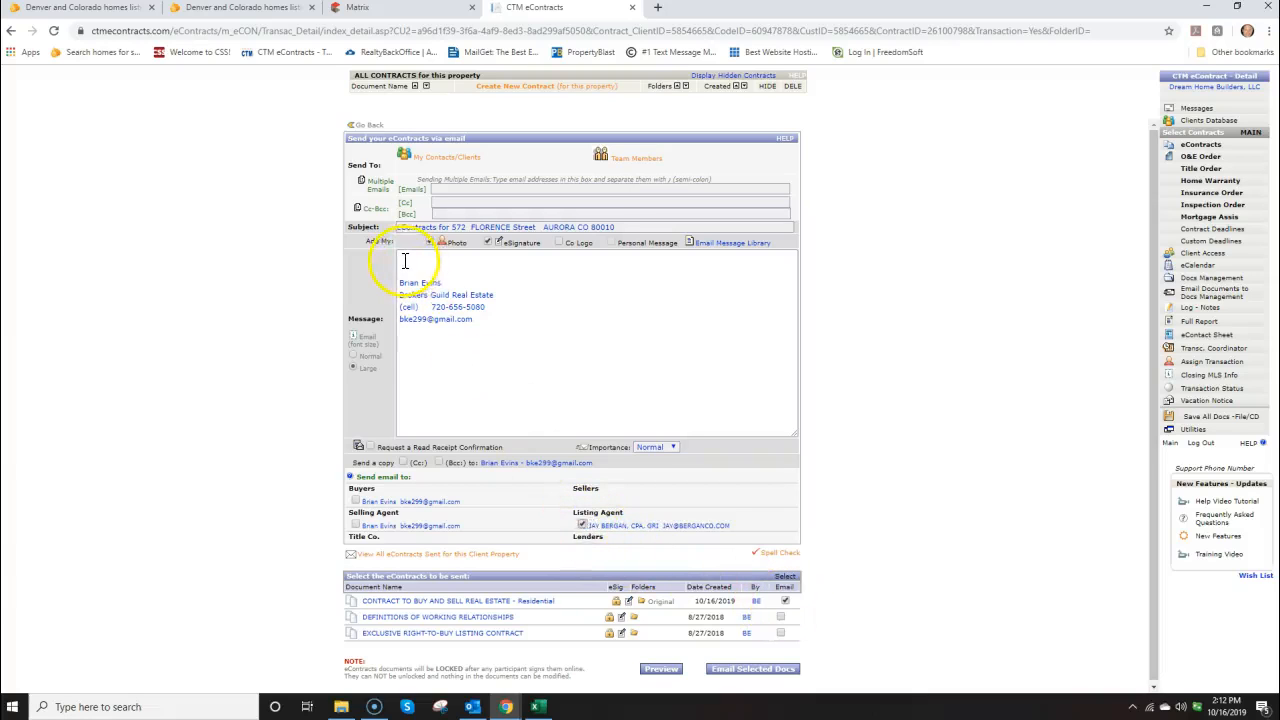
# Paste the cash-offer note, correct the agent's name in the greeting, and send
pyautogui.rightClick(405, 262)
pyautogui.click(438, 364)
pyautogui.click(436, 259)
pyautogui.press('BackSpace')
pyautogui.press('BackSpace')
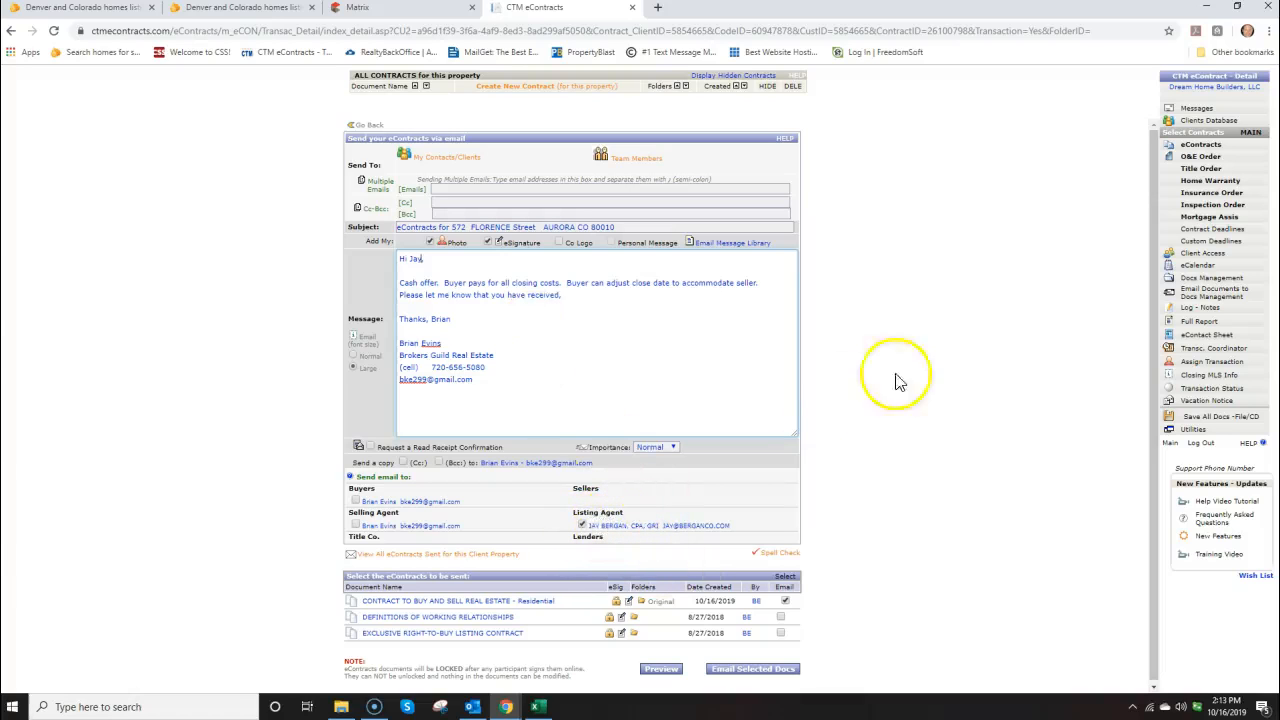
pyautogui.moveTo(1279, 190); pyautogui.dragTo(426, 131)
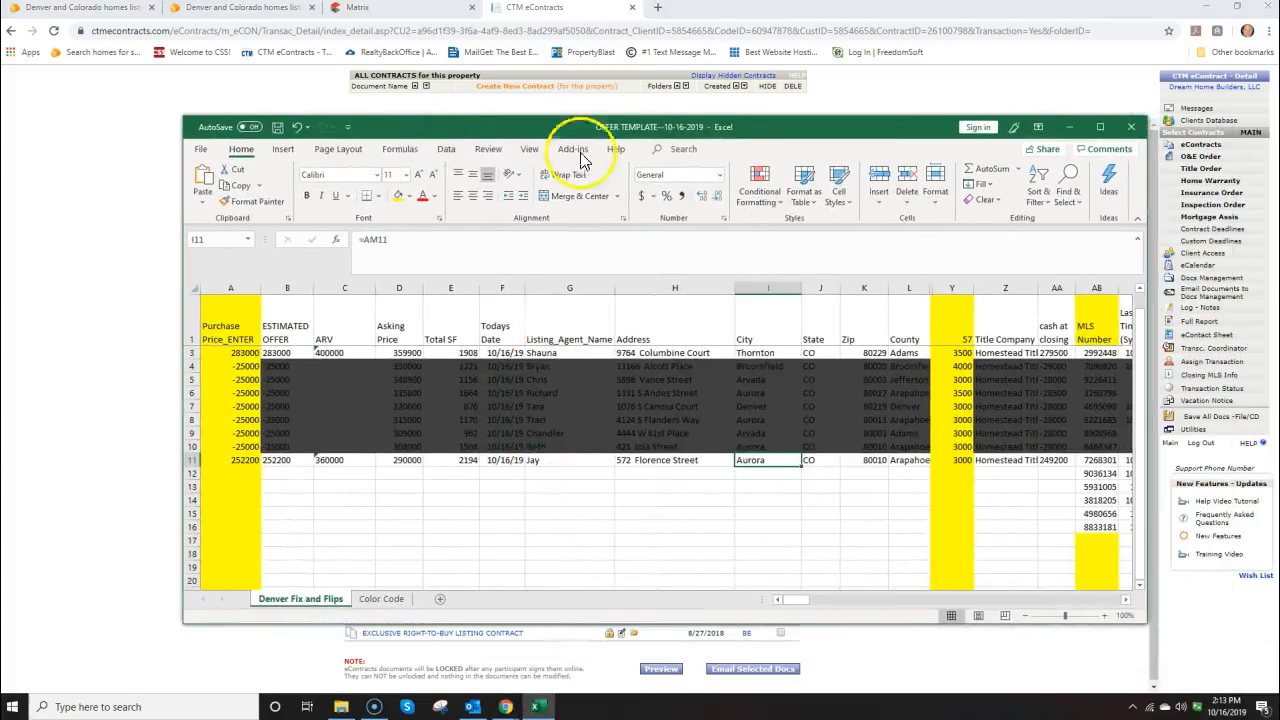
pyautogui.moveTo(578, 126); pyautogui.dragTo(1279, 130)
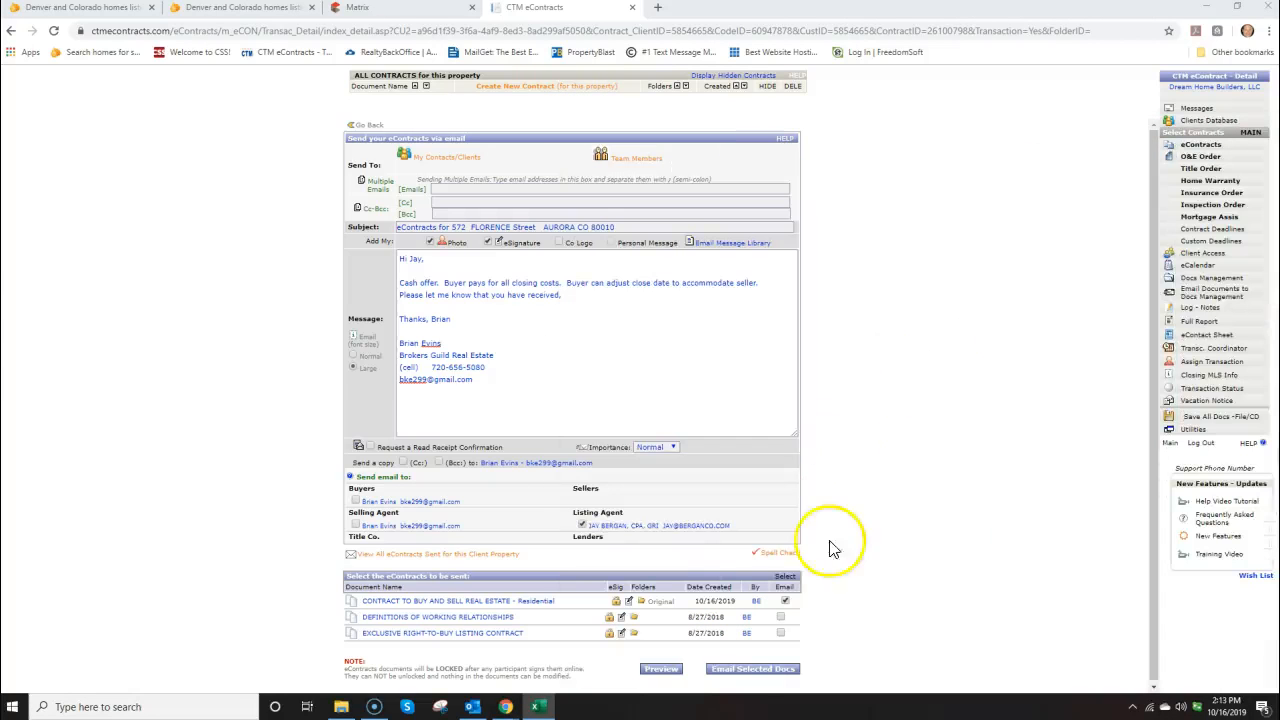
pyautogui.click(748, 670)
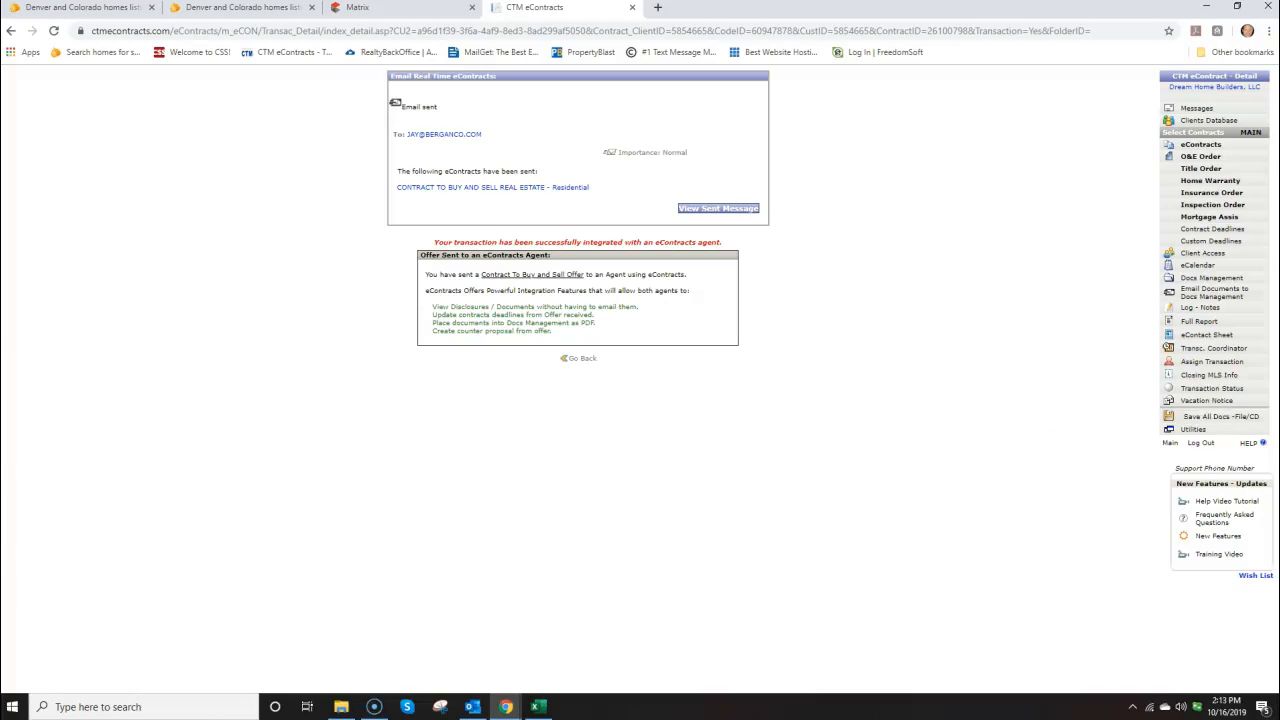
pyautogui.click(536, 706)
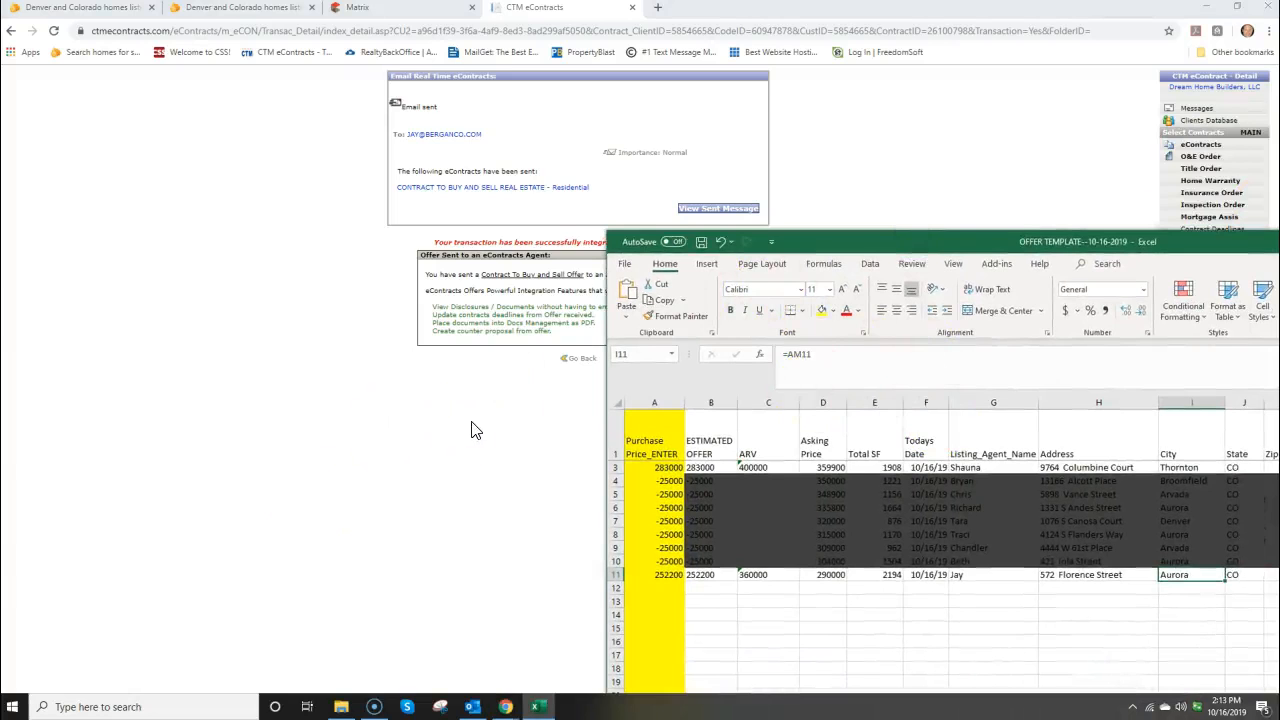
pyautogui.moveTo(867, 249); pyautogui.dragTo(886, 251)
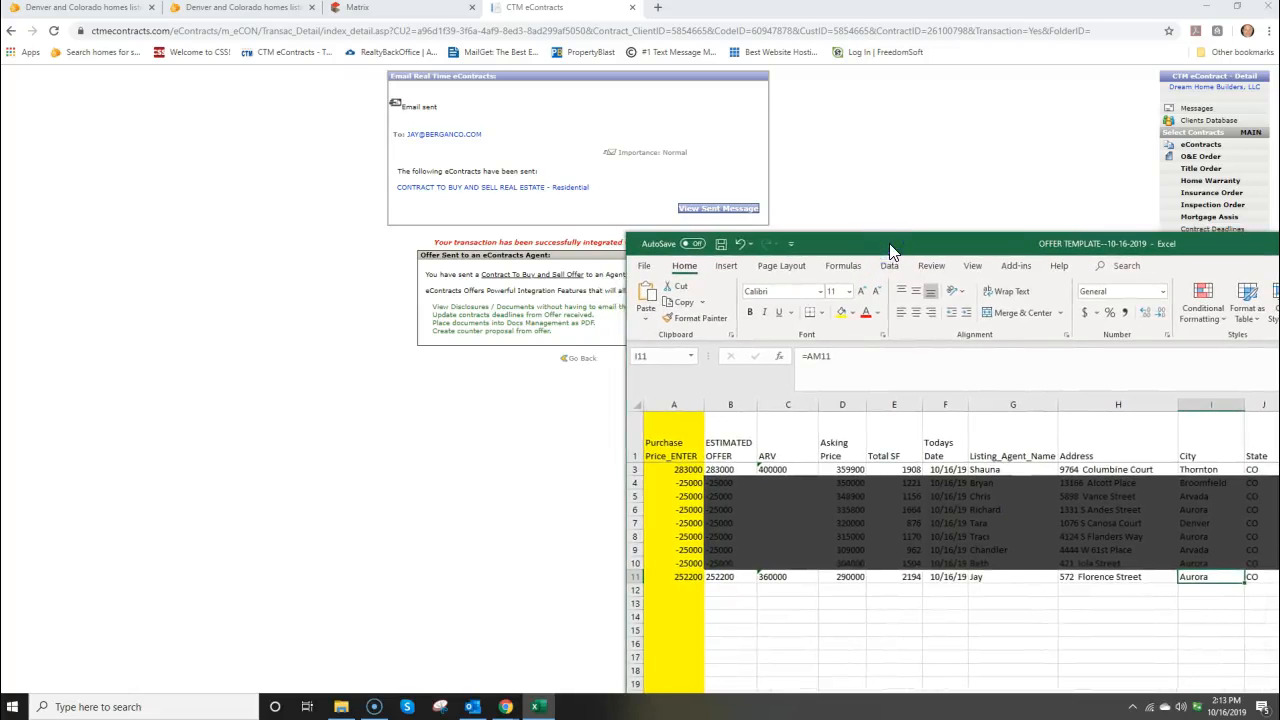
pyautogui.moveTo(881, 245); pyautogui.dragTo(484, 191)
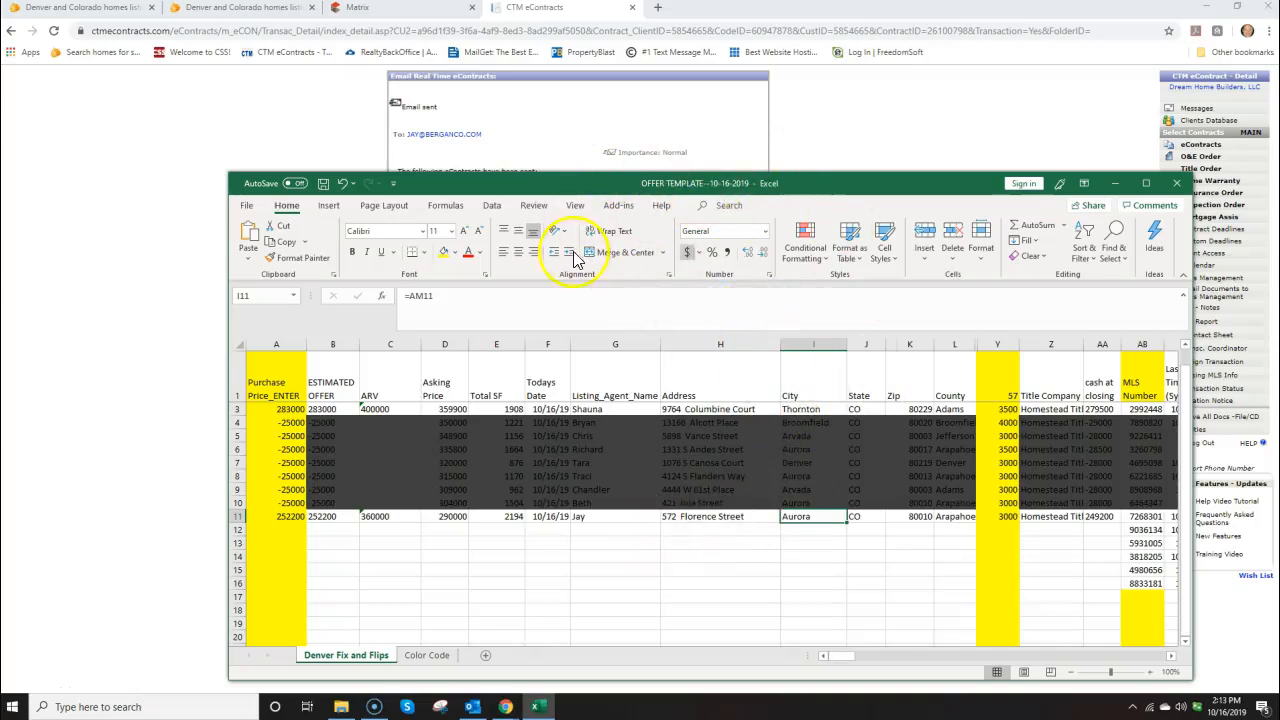
pyautogui.moveTo(603, 186); pyautogui.dragTo(1279, 340)
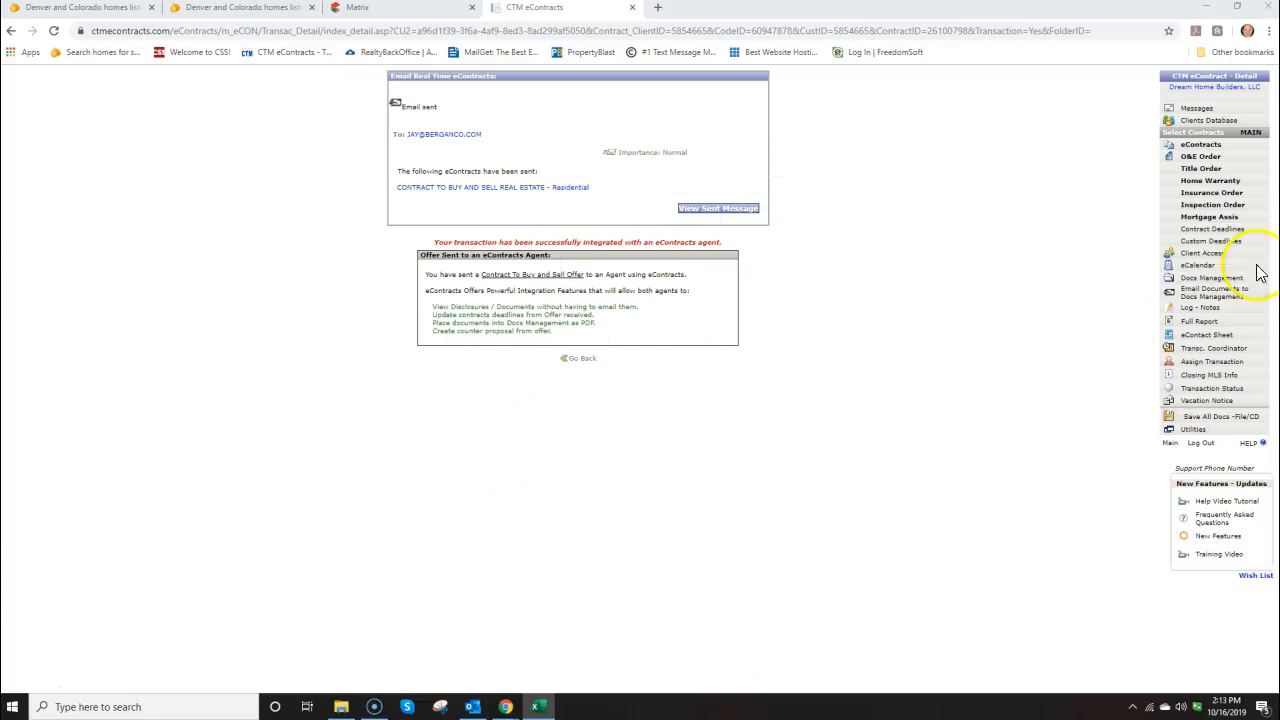
pyautogui.moveTo(1279, 150); pyautogui.dragTo(740, 131)
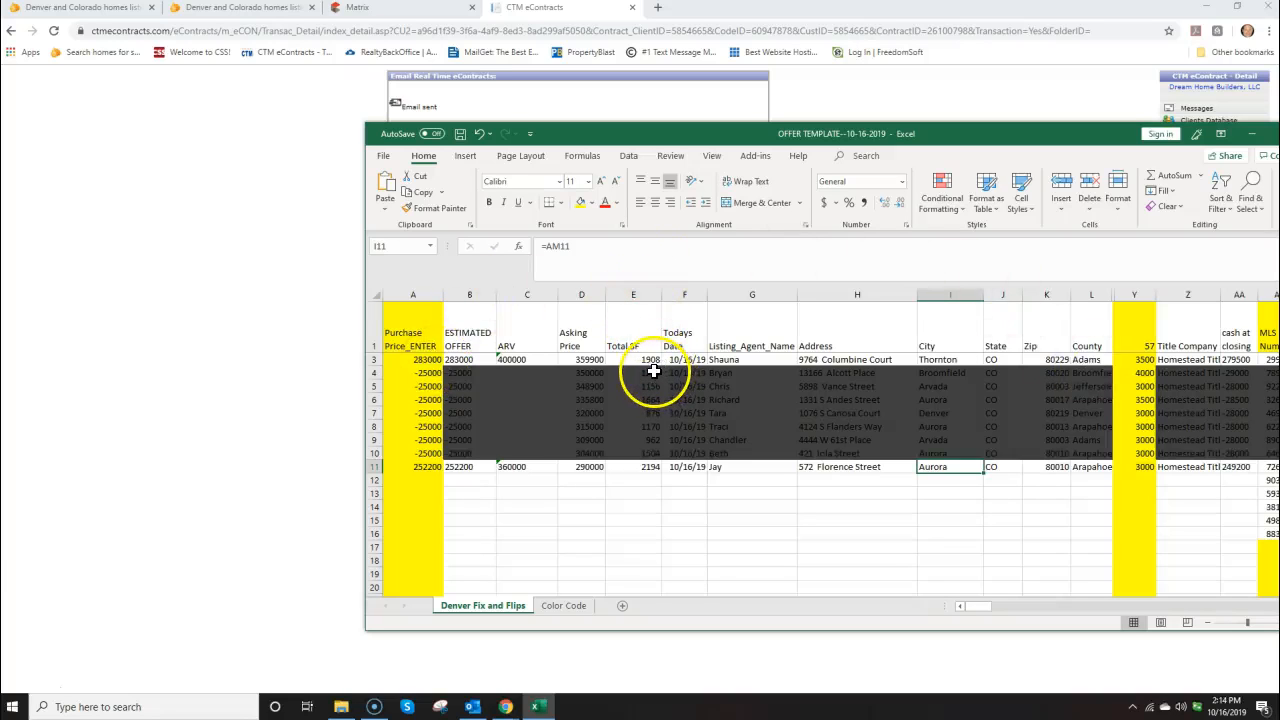
pyautogui.click(737, 106)
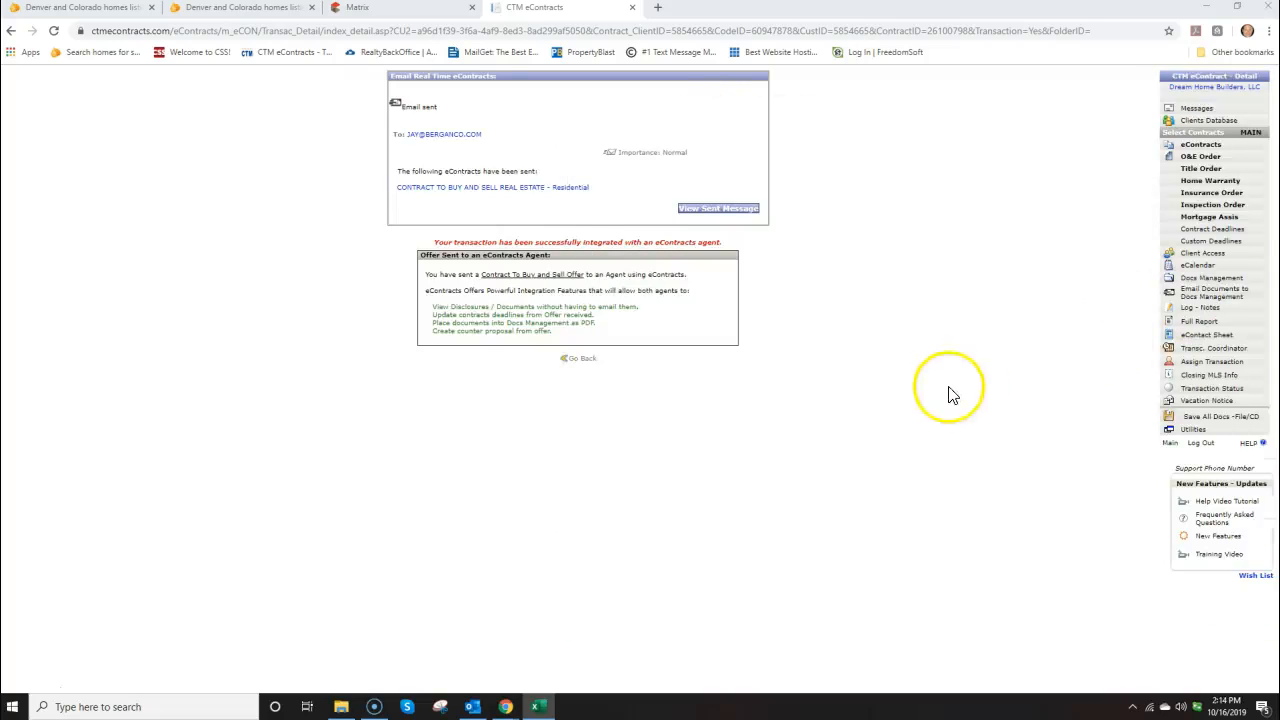